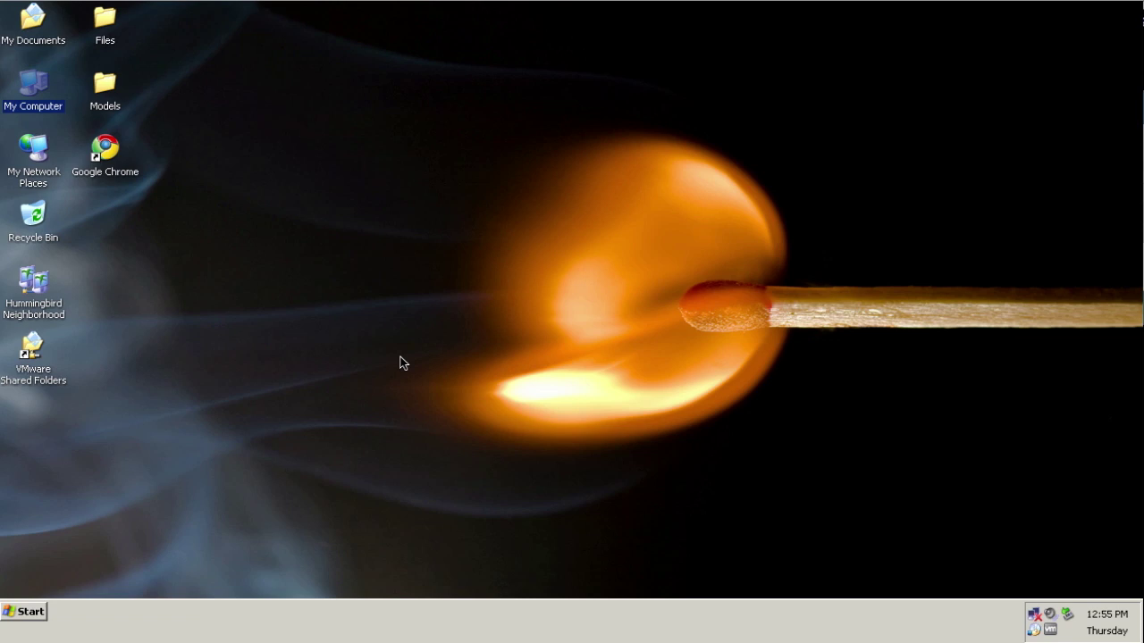
Start Google Chrome from its desktop shortcut to get a New Tab window.
left_click(400, 357)
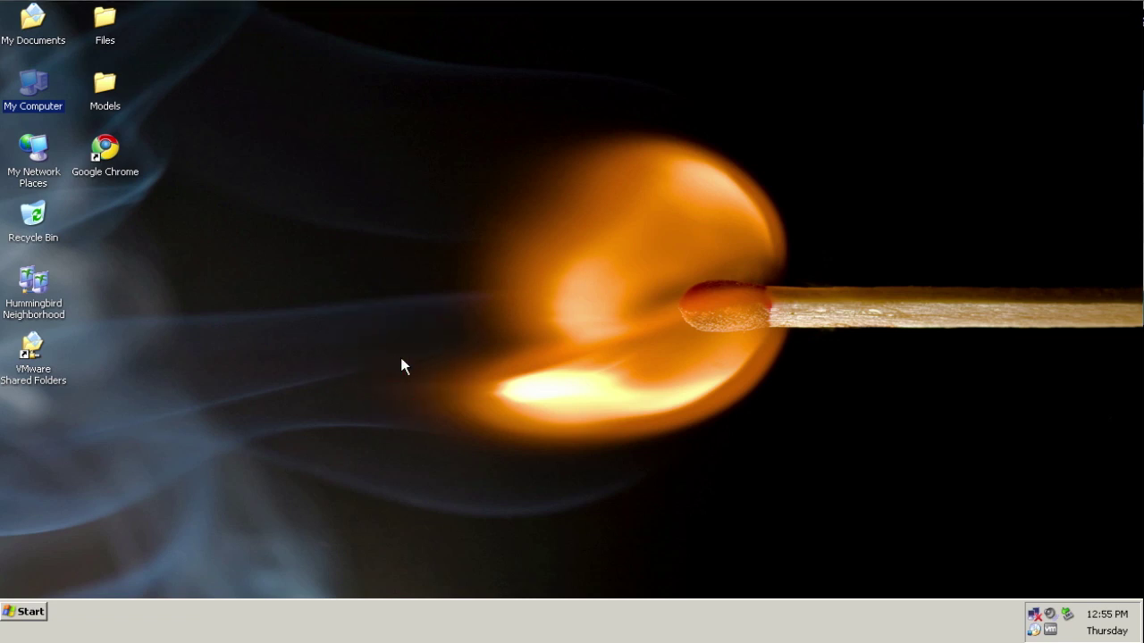
double_click(103, 150)
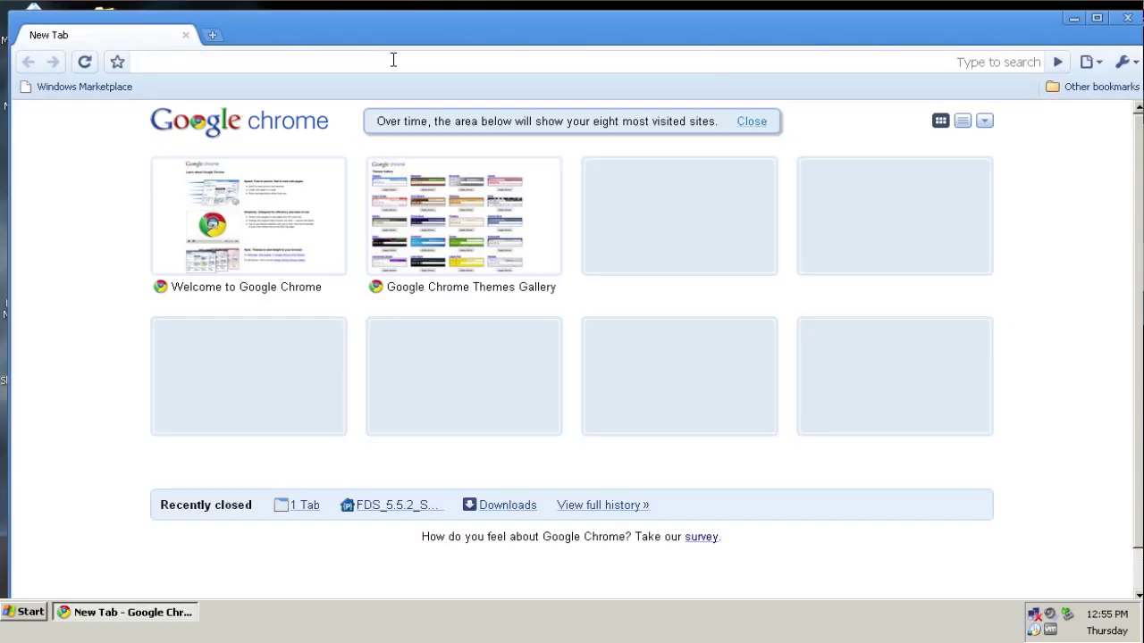
Maximize Chrome and run a Google search for 'fds'.
left_click(1096, 18)
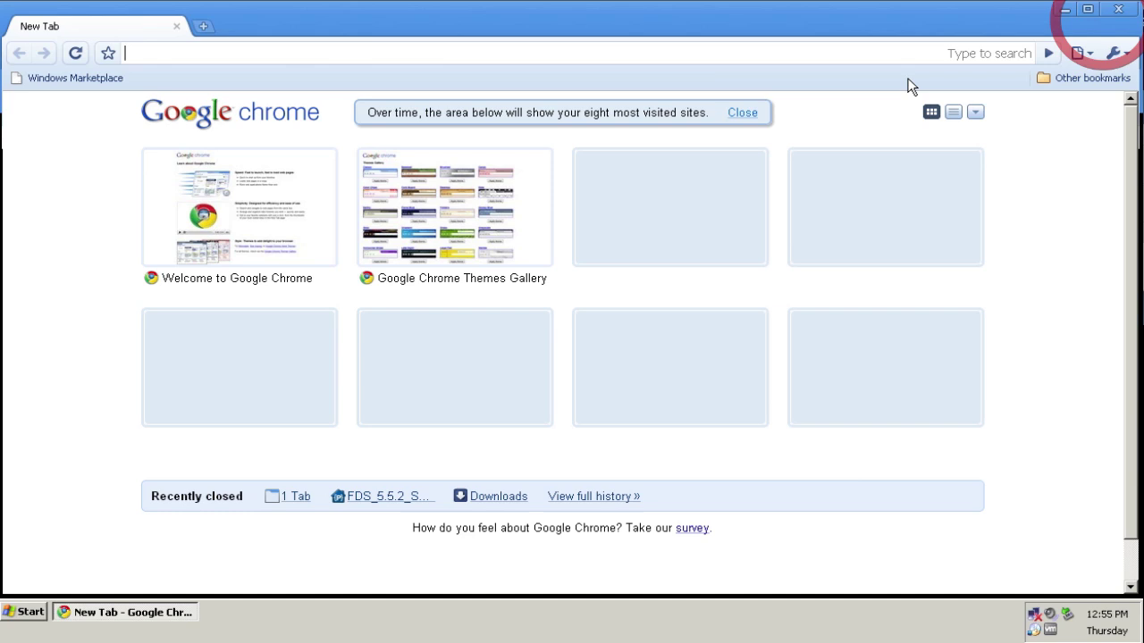
left_click(466, 47)
left_click(468, 51)
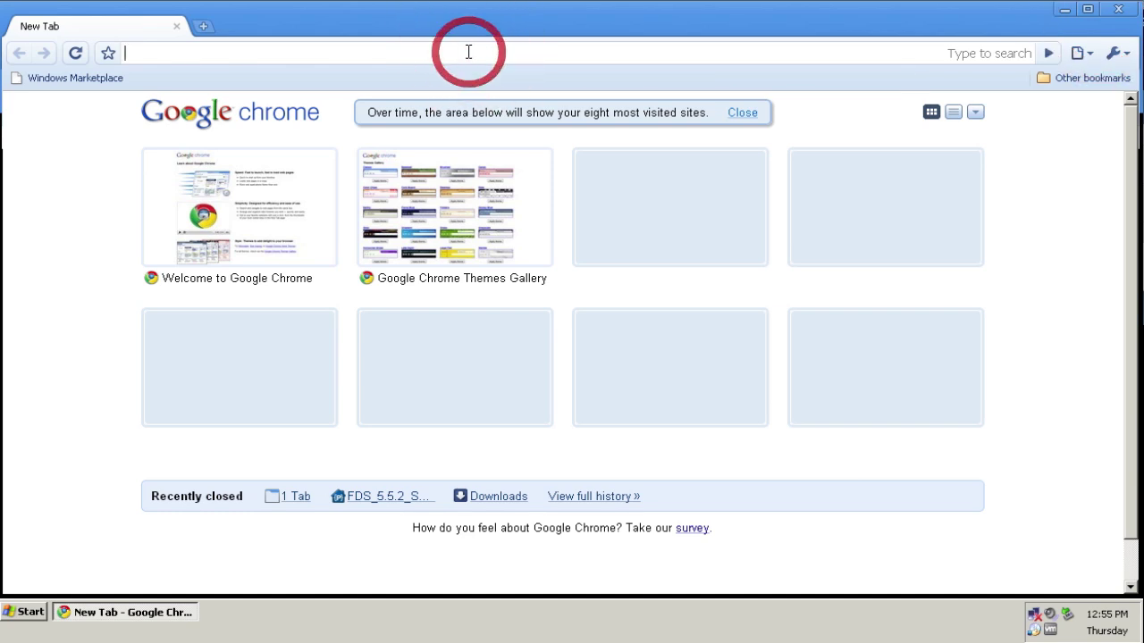
type("fds")
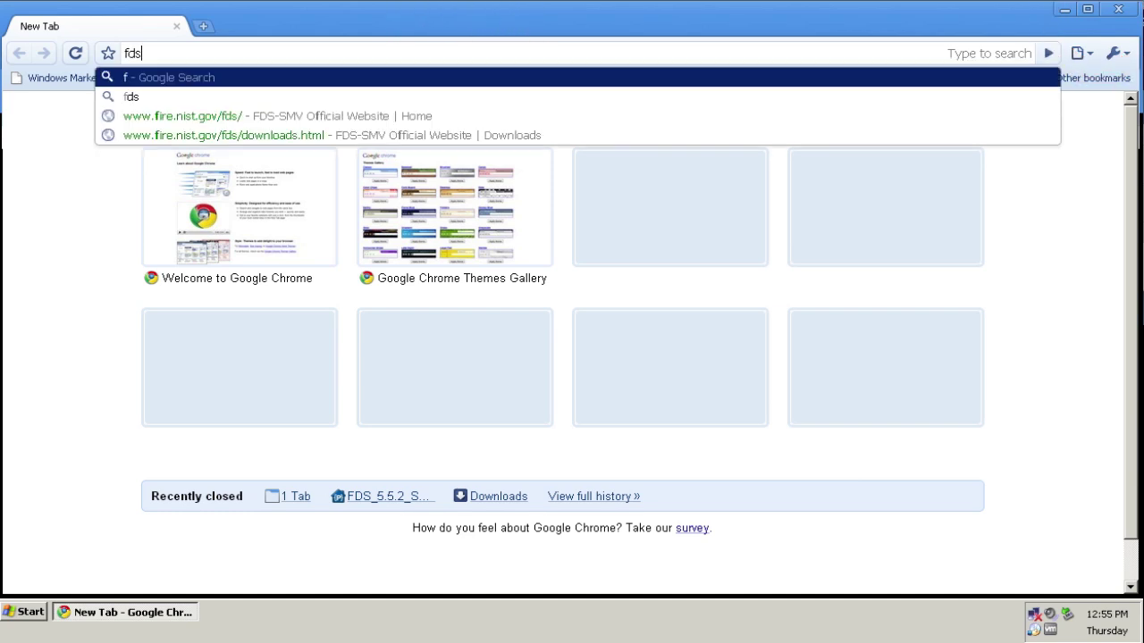
key("Return")
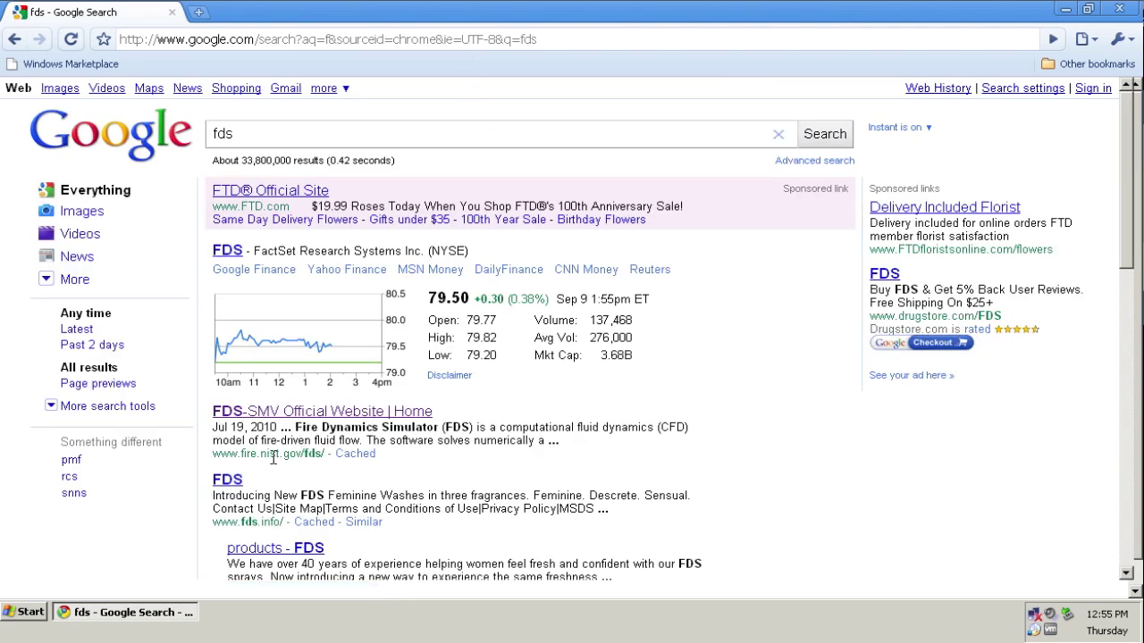
Open the FDS-SMV Official Website result and go to its Downloads page.
left_click(305, 413)
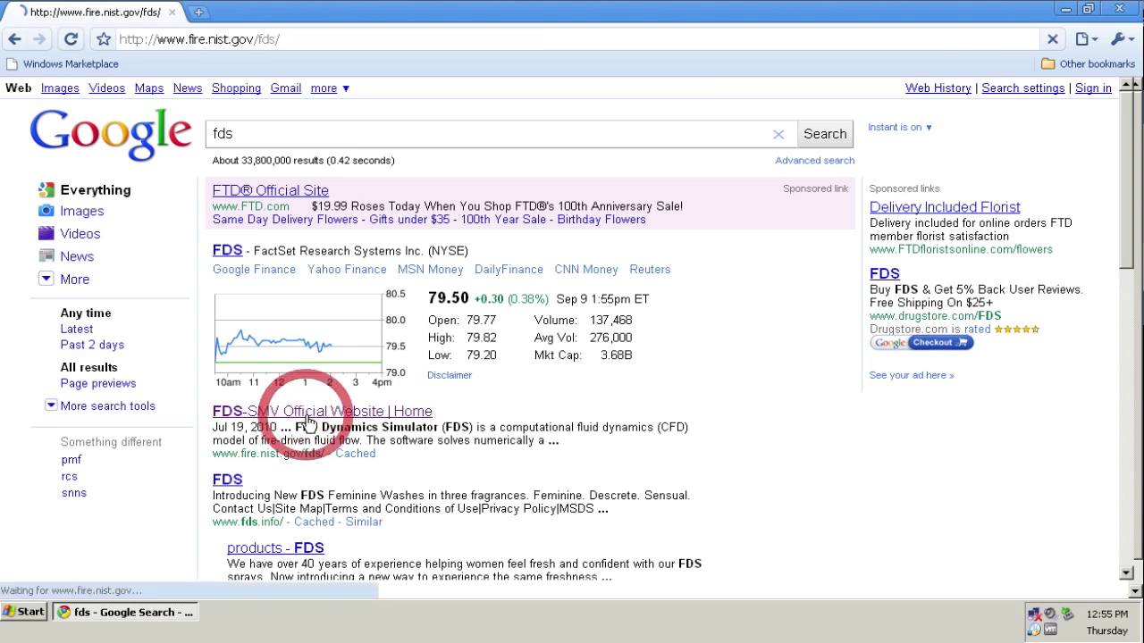
scroll(463, 304, "down", 3)
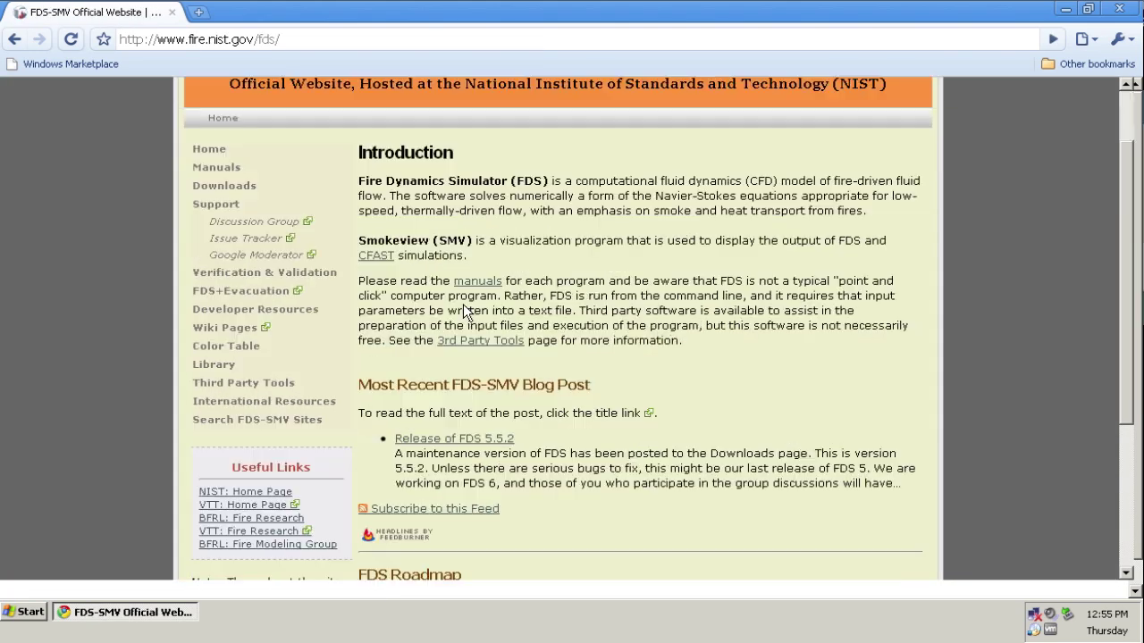
scroll(463, 311, "up", 3)
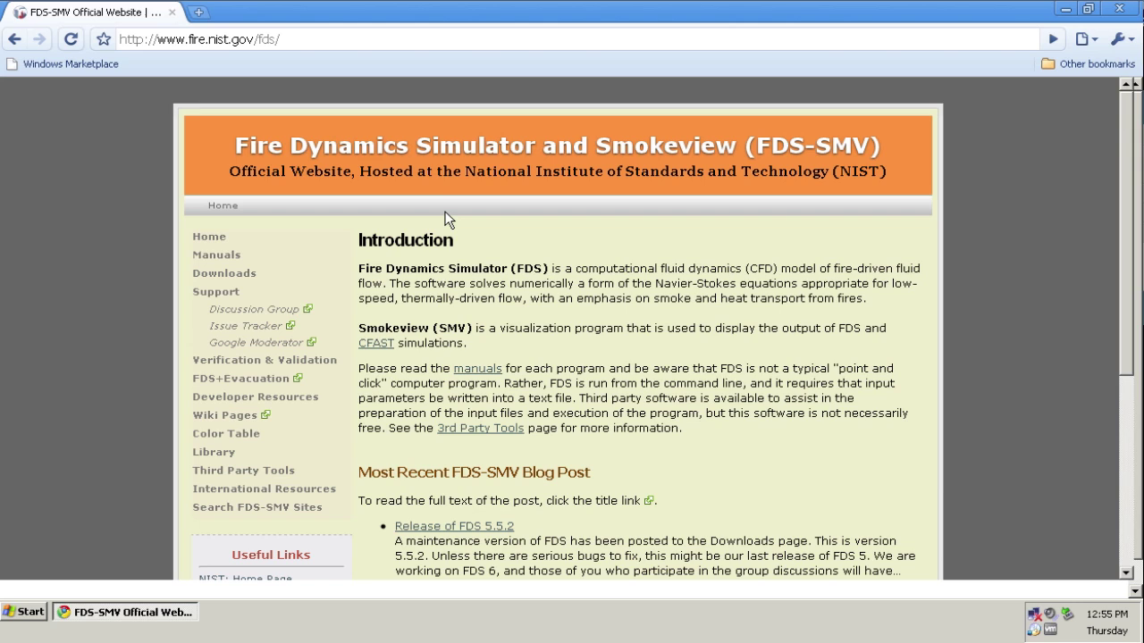
left_click(204, 281)
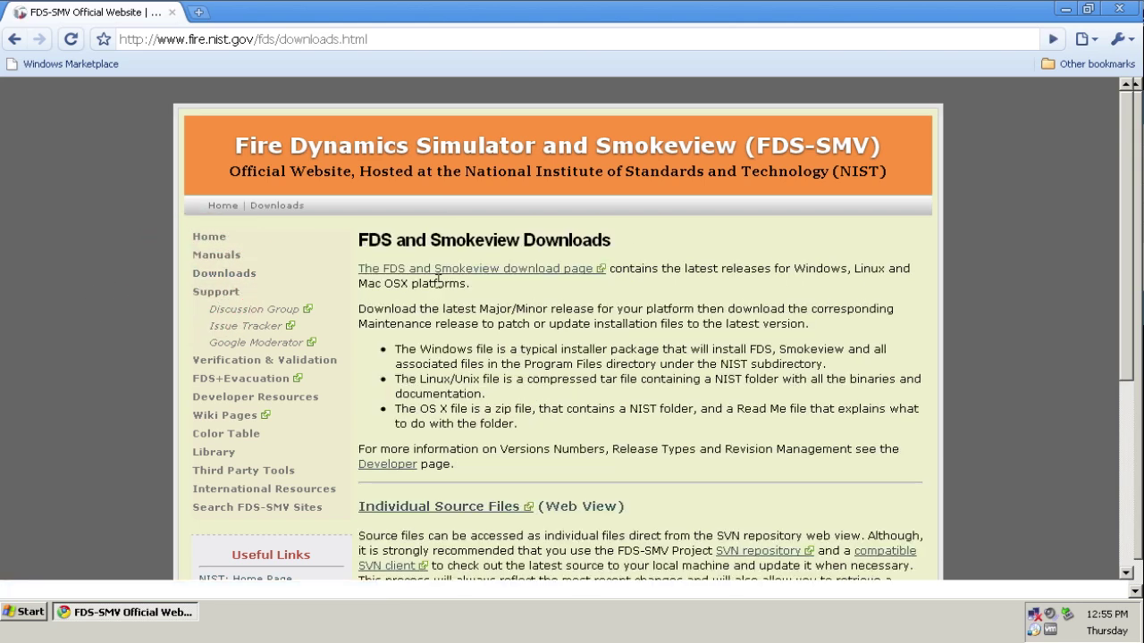
Download FDS_5.5.2_SMV_5.5.8_win32.exe from Google Code, keeping it despite the harmful-file warning.
left_click(508, 273)
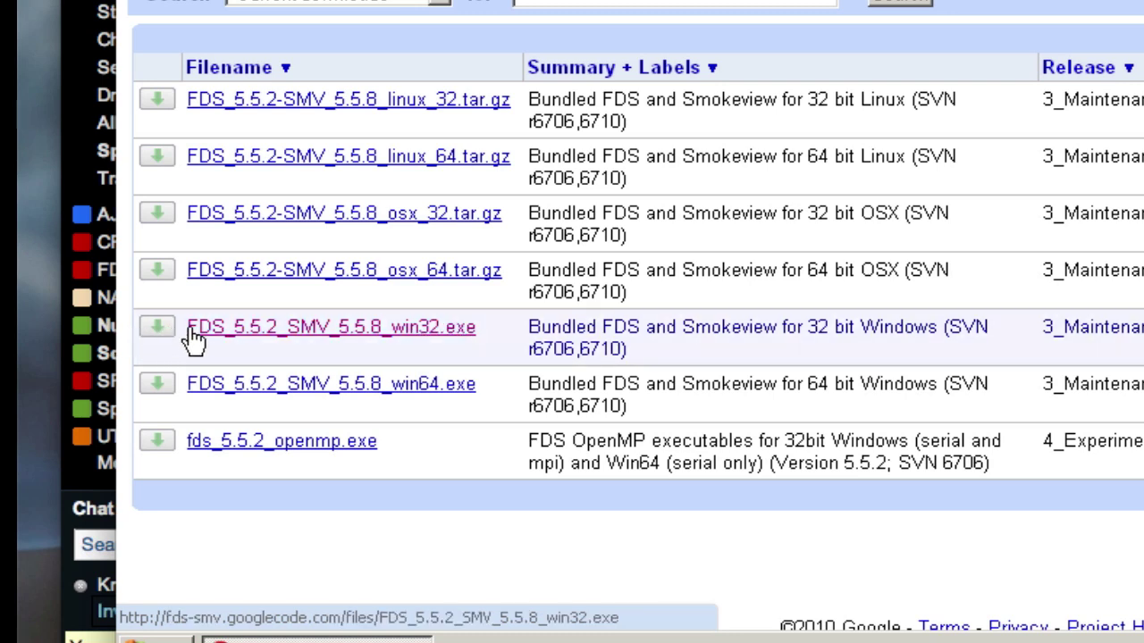
left_click(382, 332)
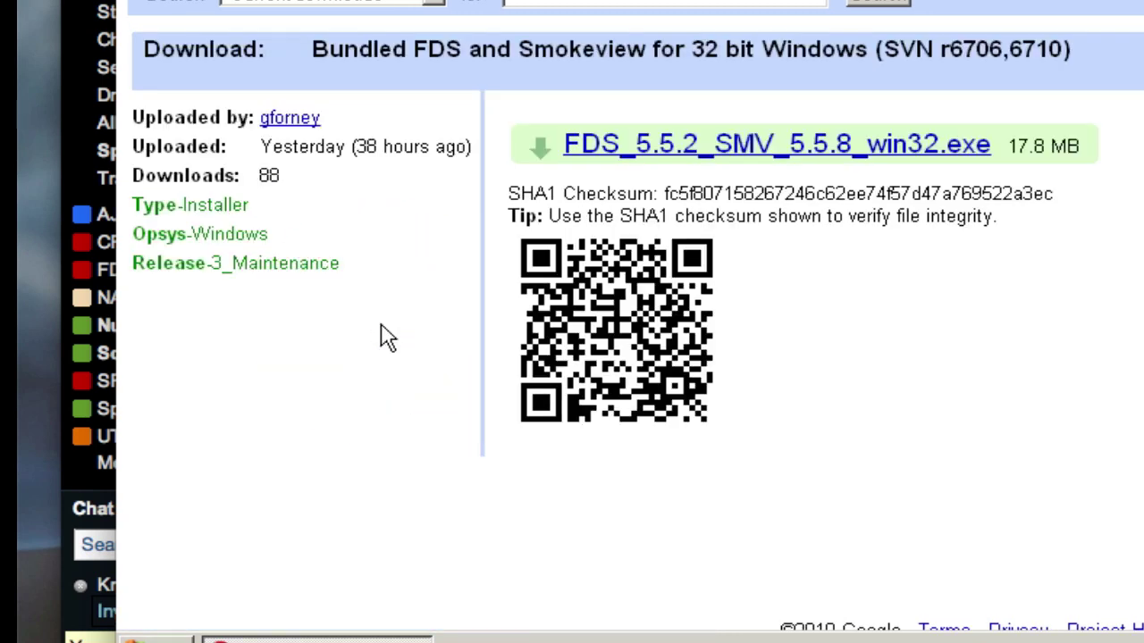
left_click(725, 145)
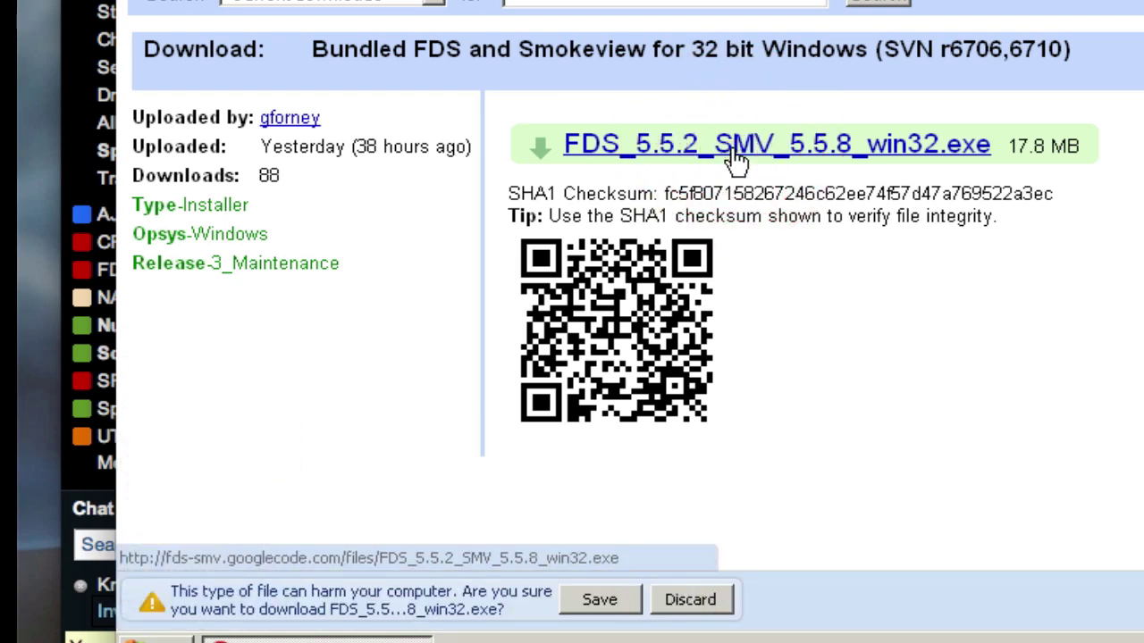
left_click(597, 600)
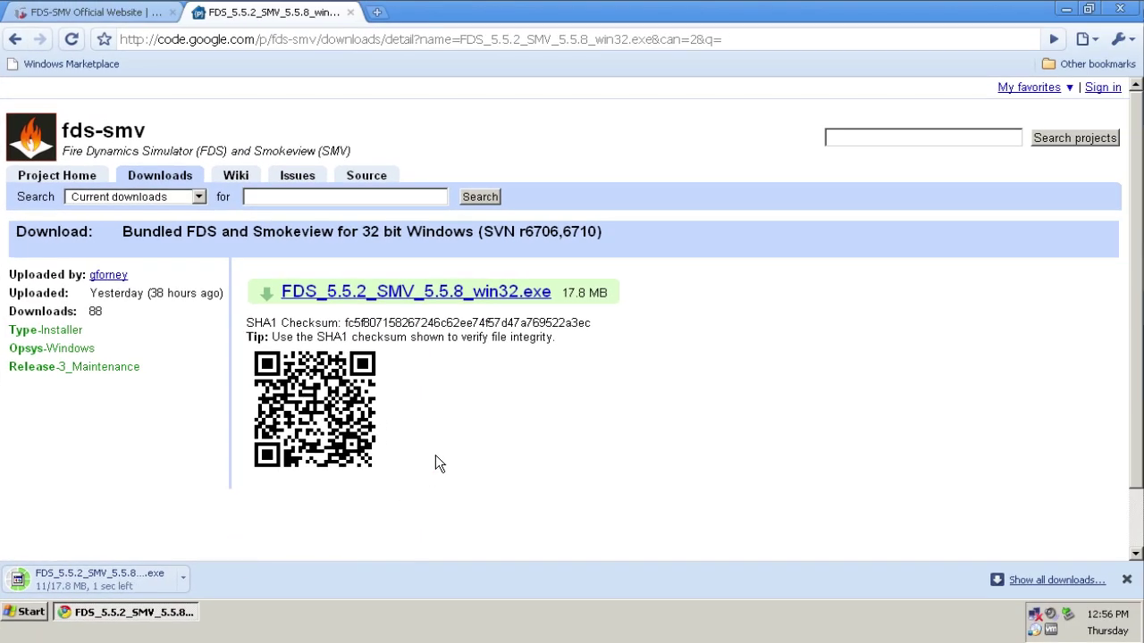
Minimize Chrome, browse to My Documents\Downloads, and run FDS_5.5.2_SMV_5.5.8_win32.exe.
left_click(181, 612)
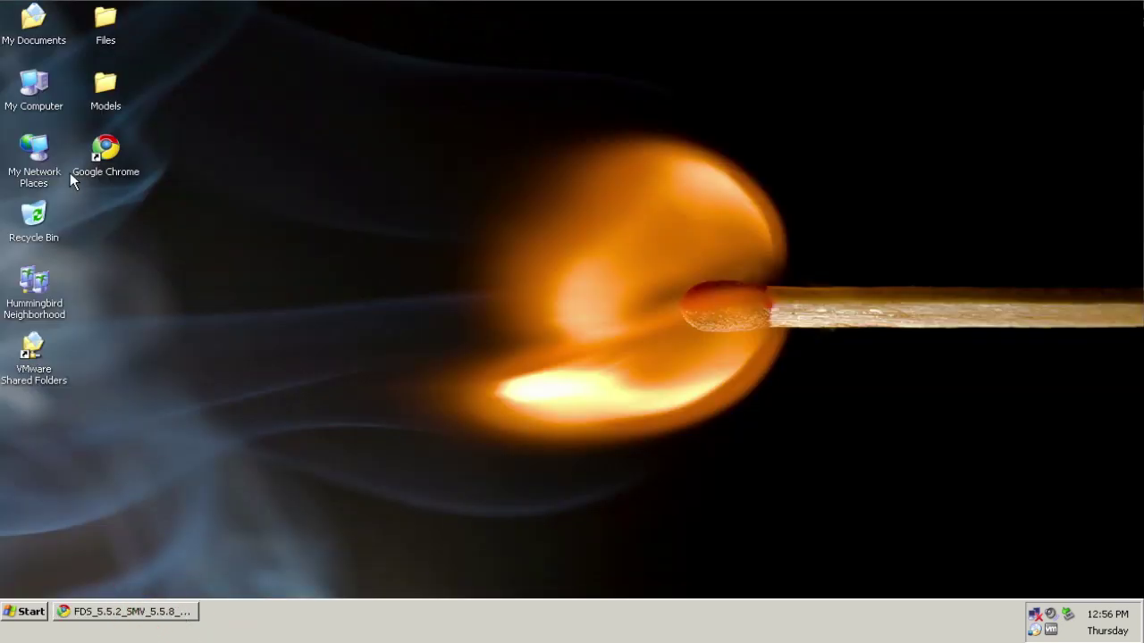
double_click(36, 89)
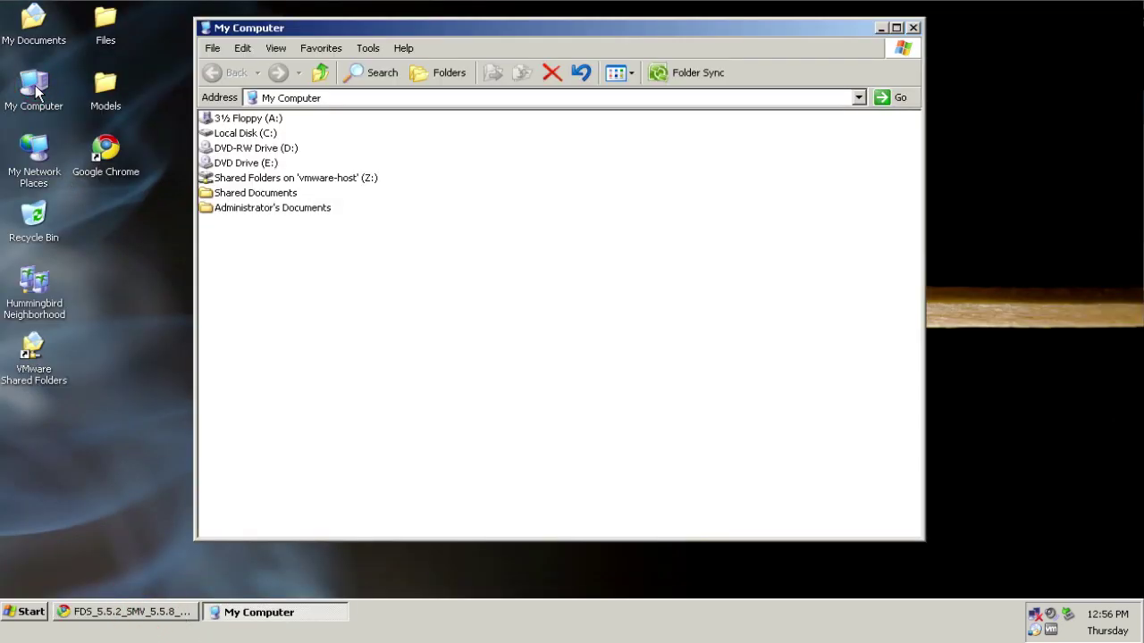
double_click(41, 25)
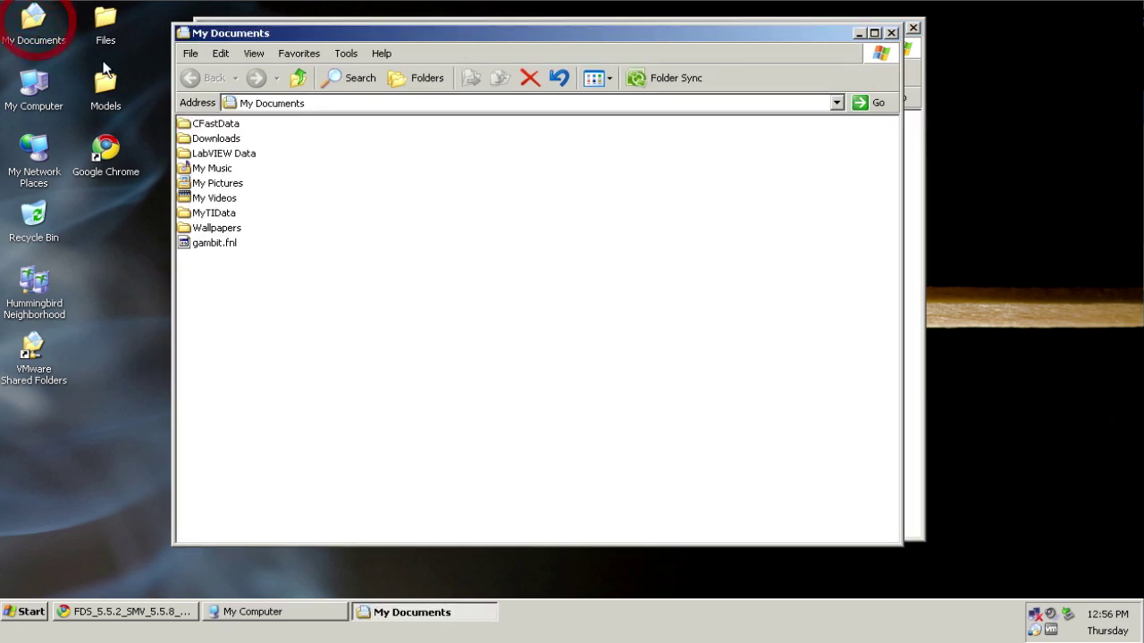
double_click(216, 140)
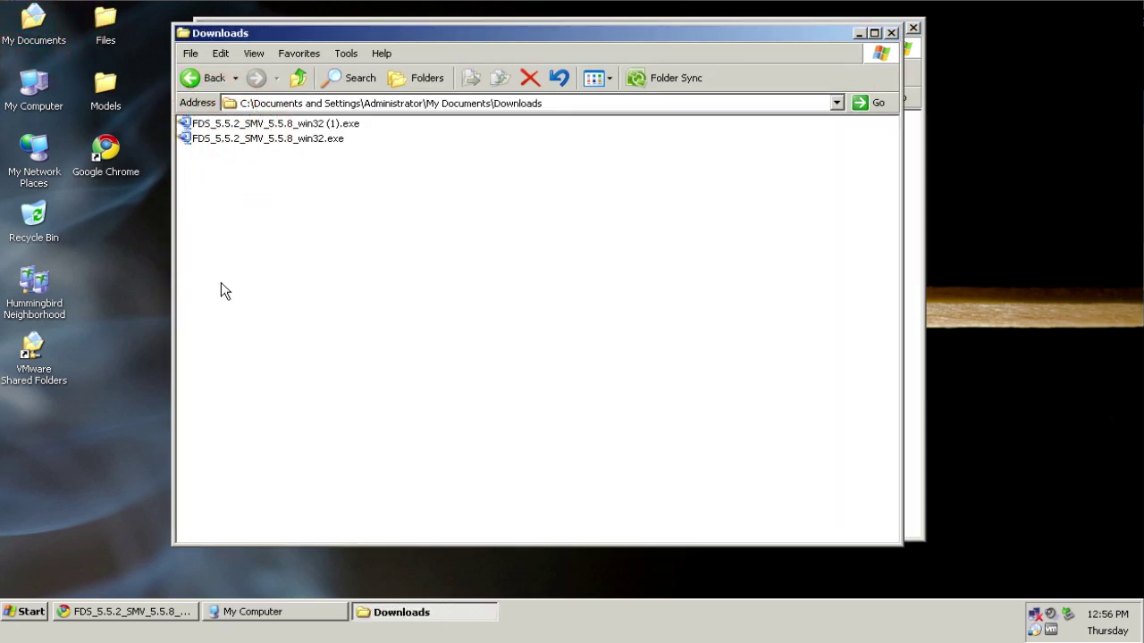
left_click(916, 39)
double_click(306, 141)
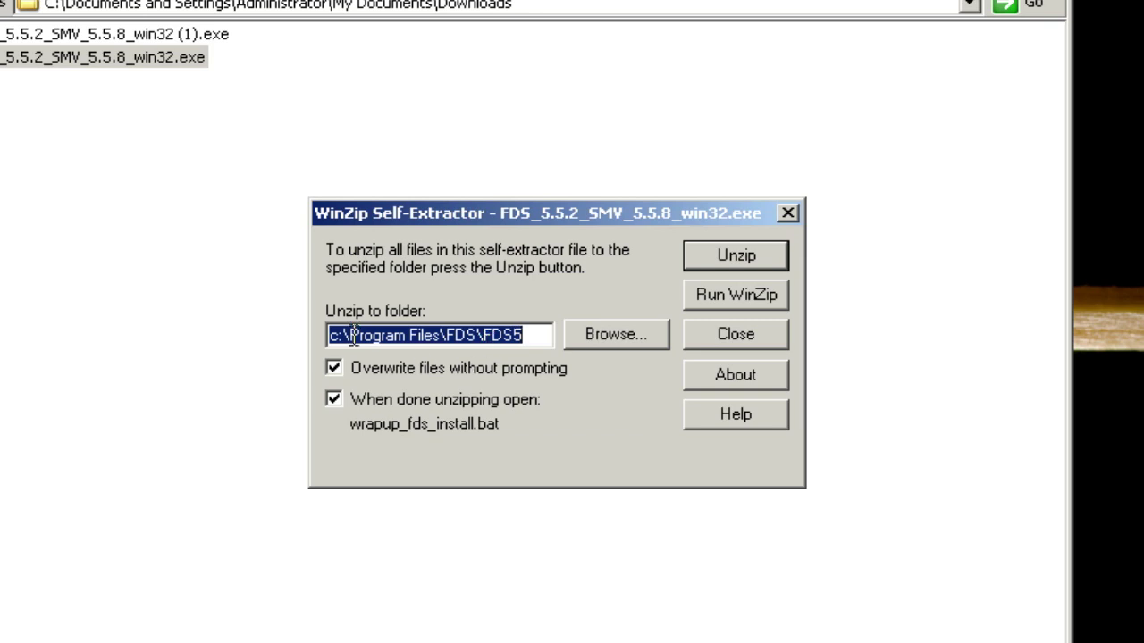
Unzip the 494 files into c:\Program Files\FDS\FDS5 and finish the command-window setup script.
left_click(717, 255)
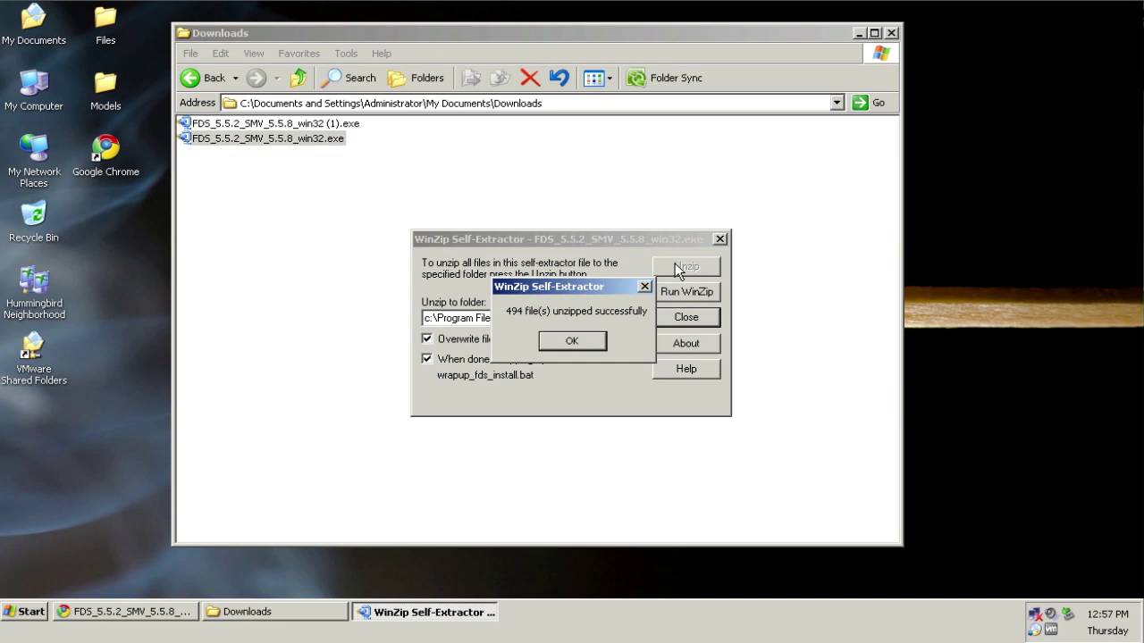
left_click(588, 342)
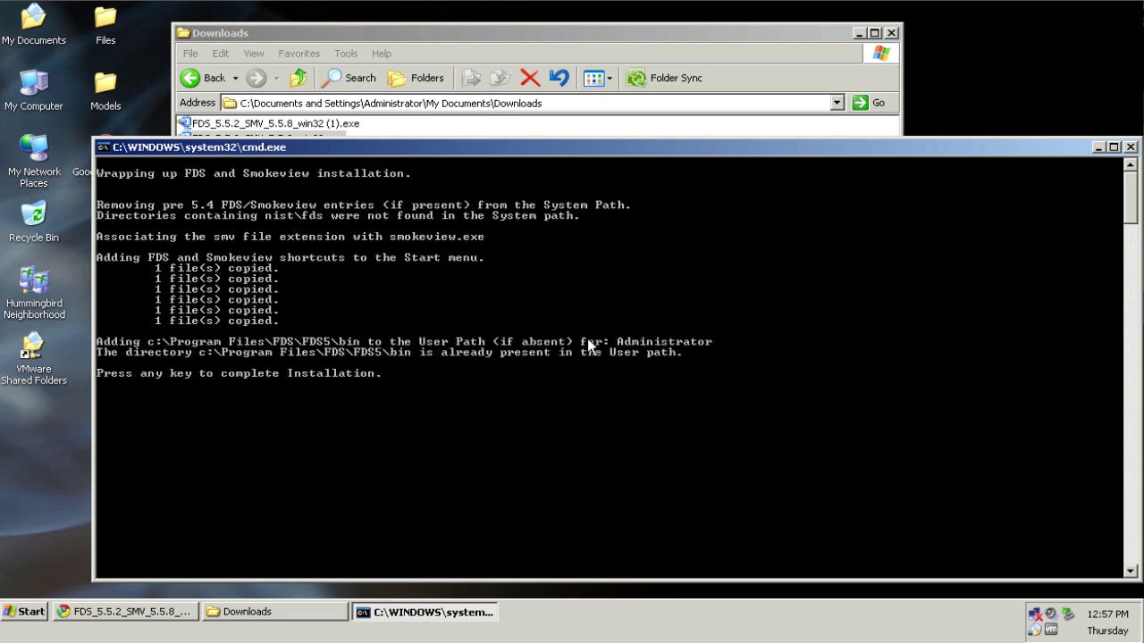
left_click(355, 416)
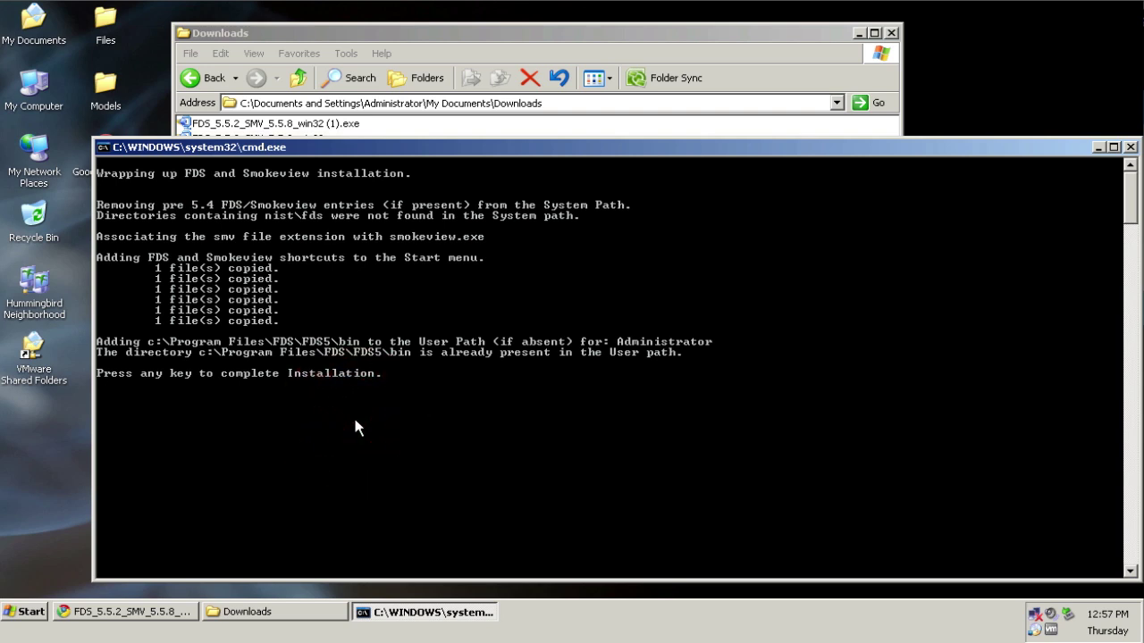
key("Return")
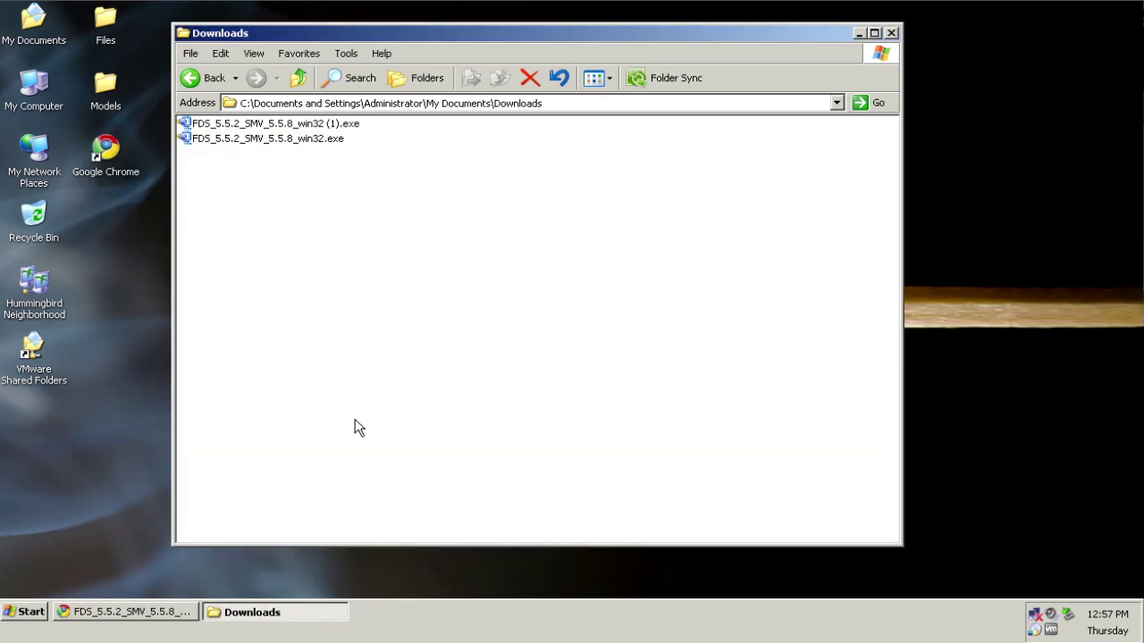
Close the Downloads folder window to clear the desktop.
left_click(891, 33)
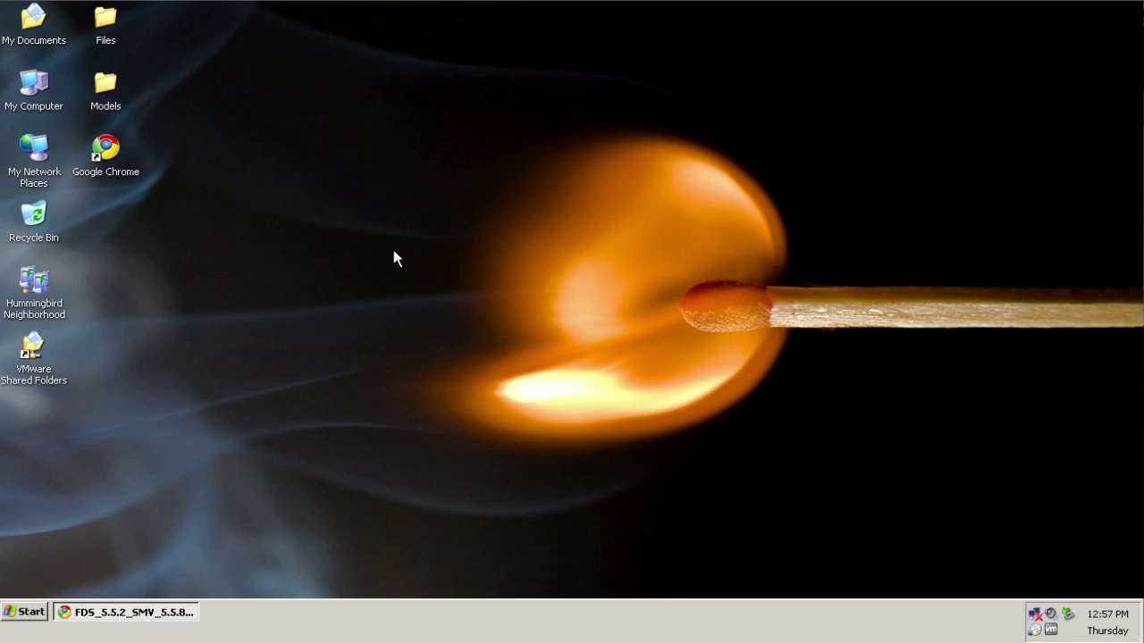
Browse from My Computer to C:\Program Files\FDS\FDS5 and look inside its bin folder.
double_click(35, 90)
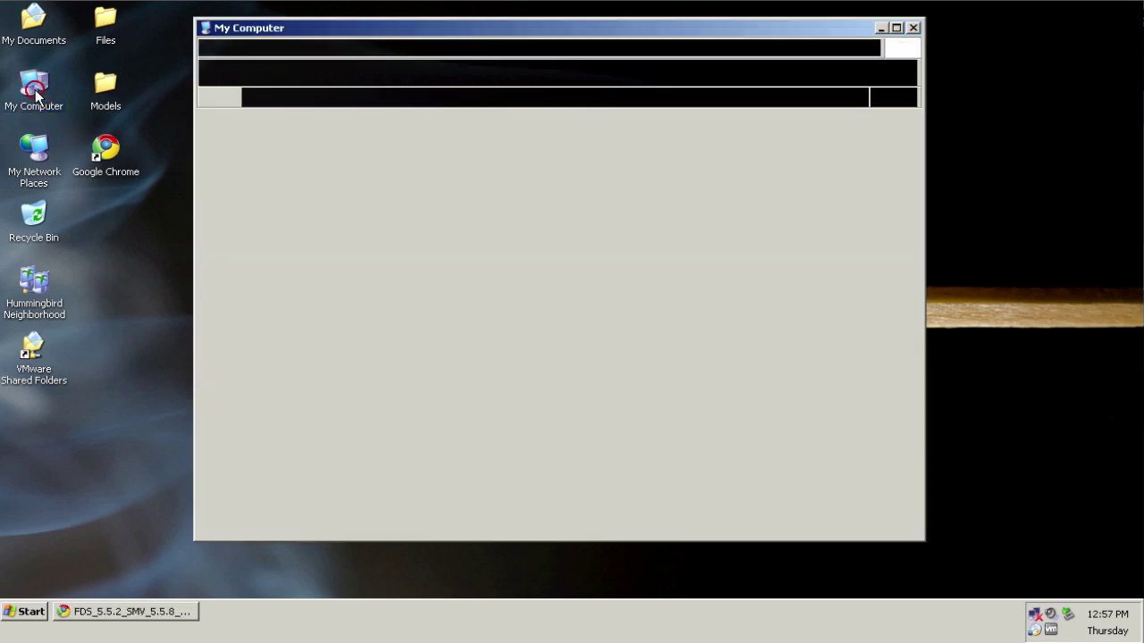
left_click(267, 133)
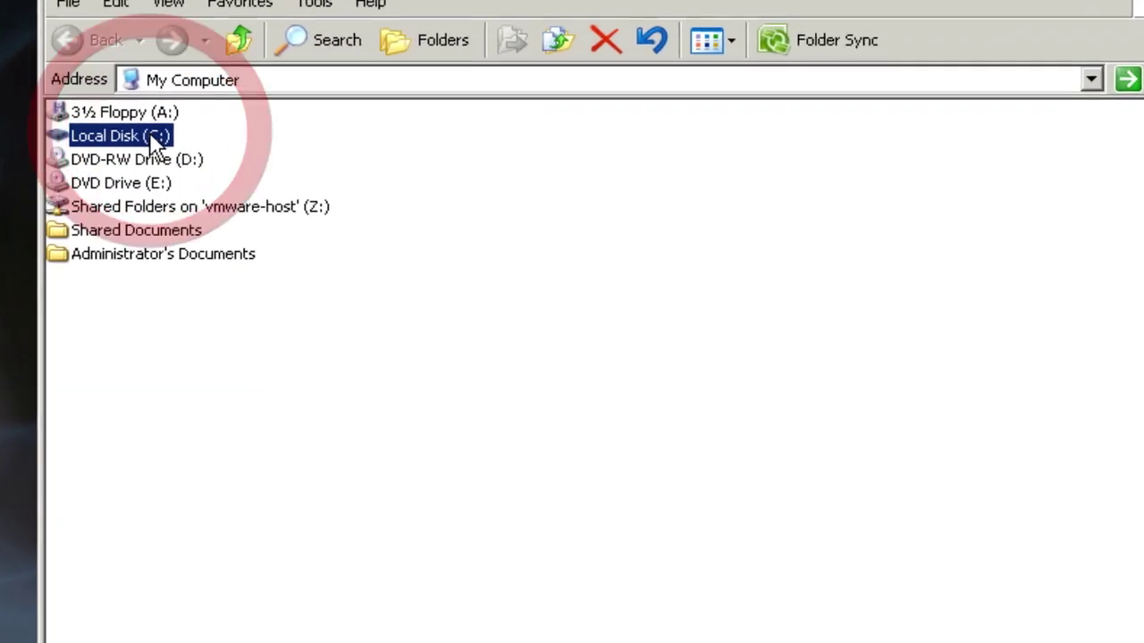
double_click(265, 134)
double_click(134, 185)
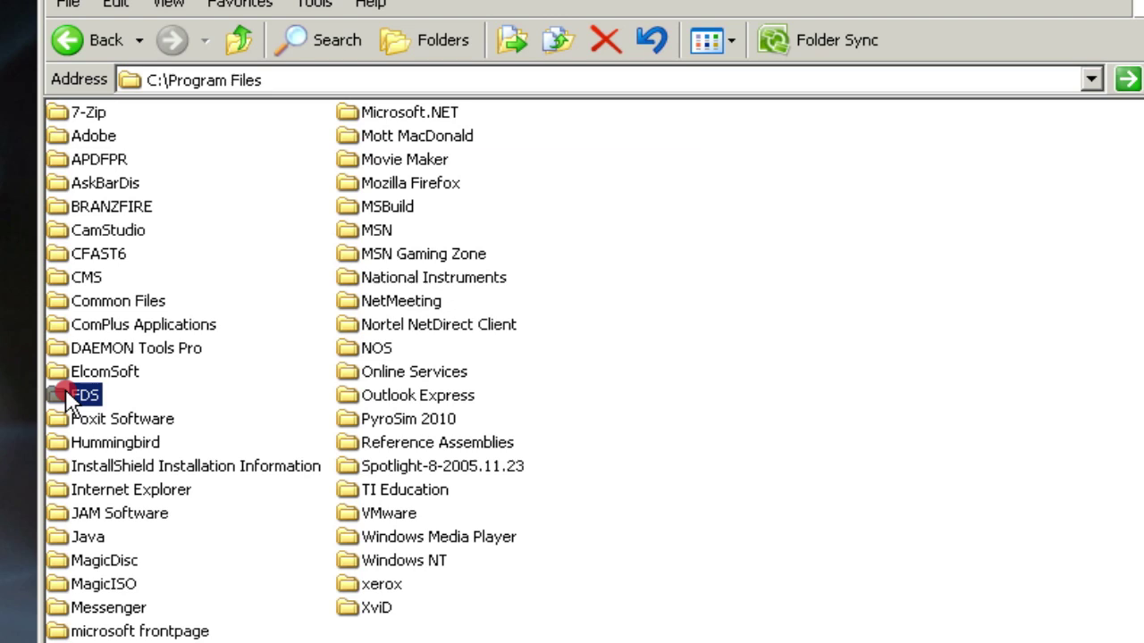
double_click(70, 395)
double_click(84, 116)
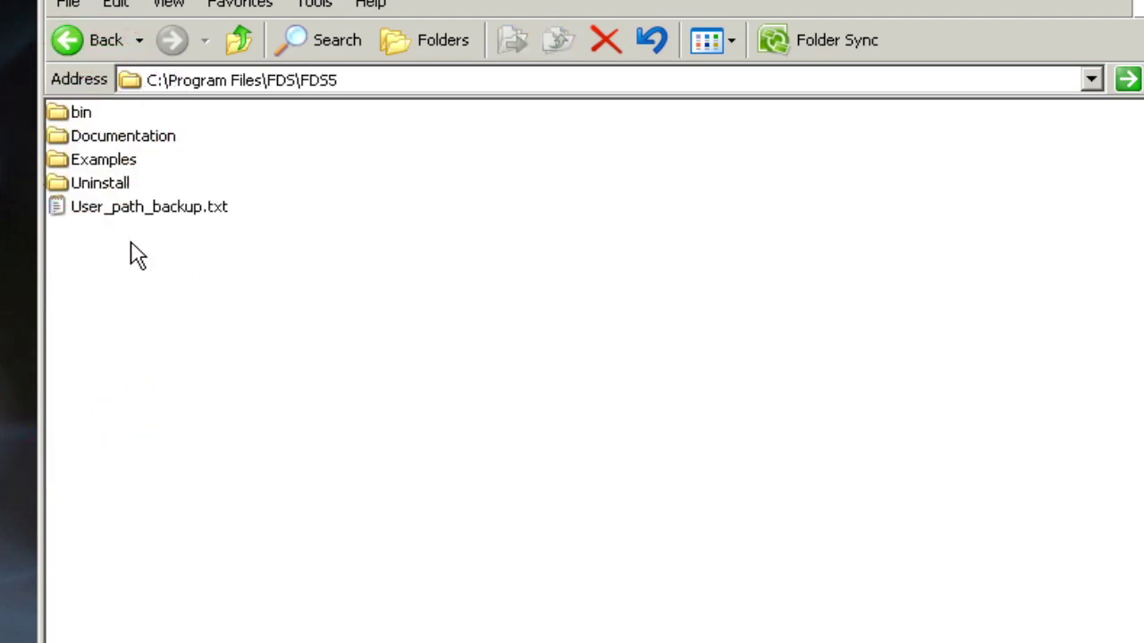
left_click(82, 114)
double_click(82, 114)
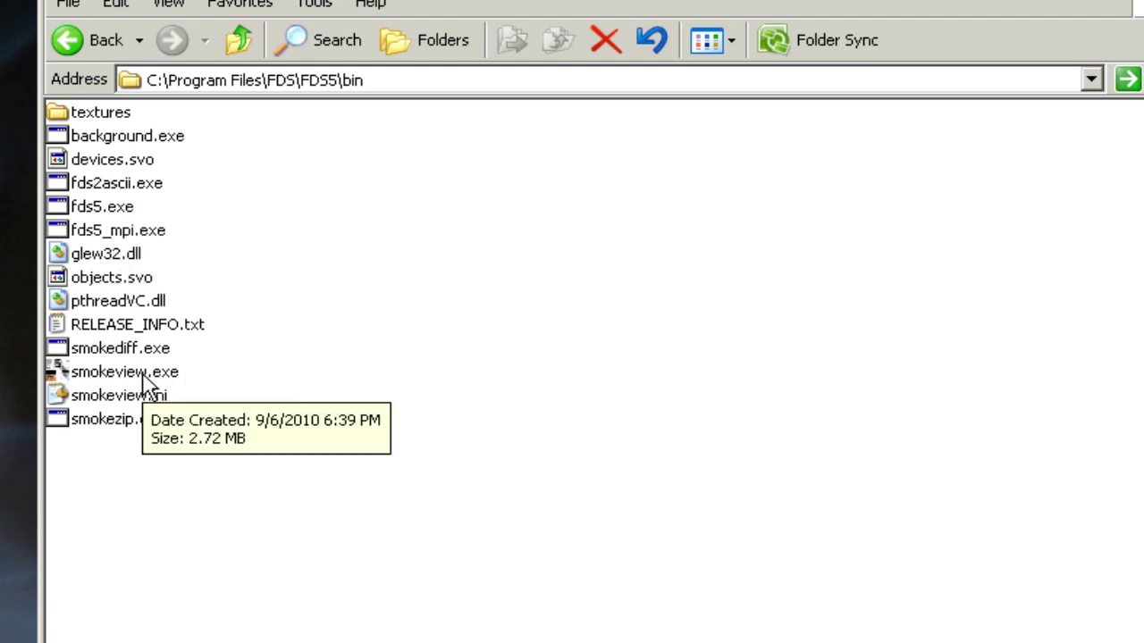
left_click(86, 49)
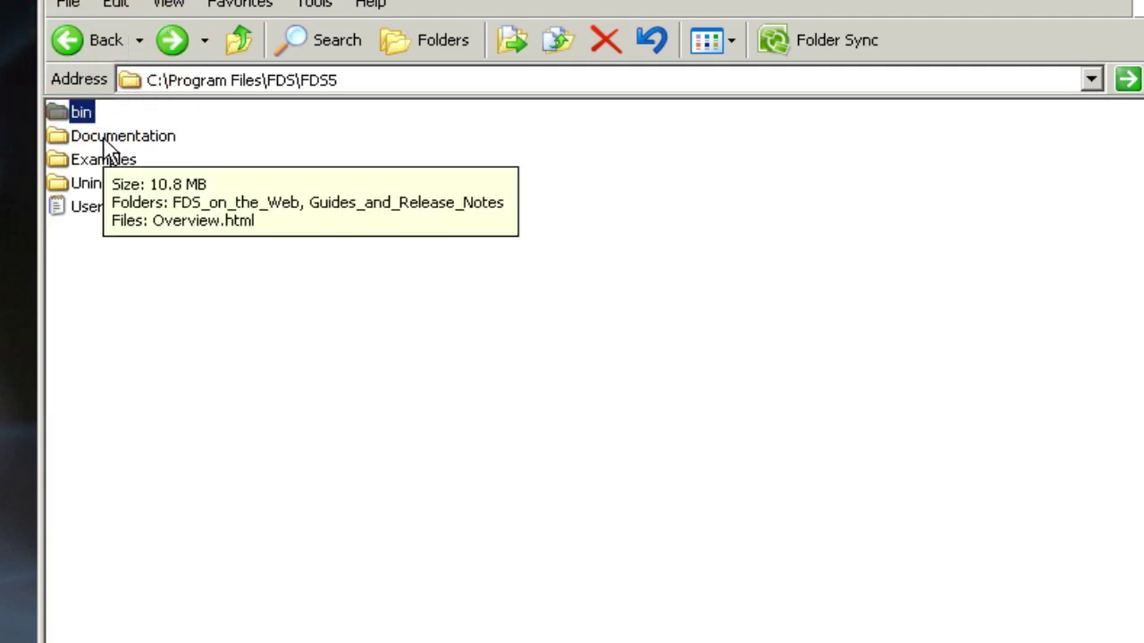
Look through Documentation's FDS_on_the_Web and Guides_and_Release_Notes folders, then return to FDS5.
double_click(105, 139)
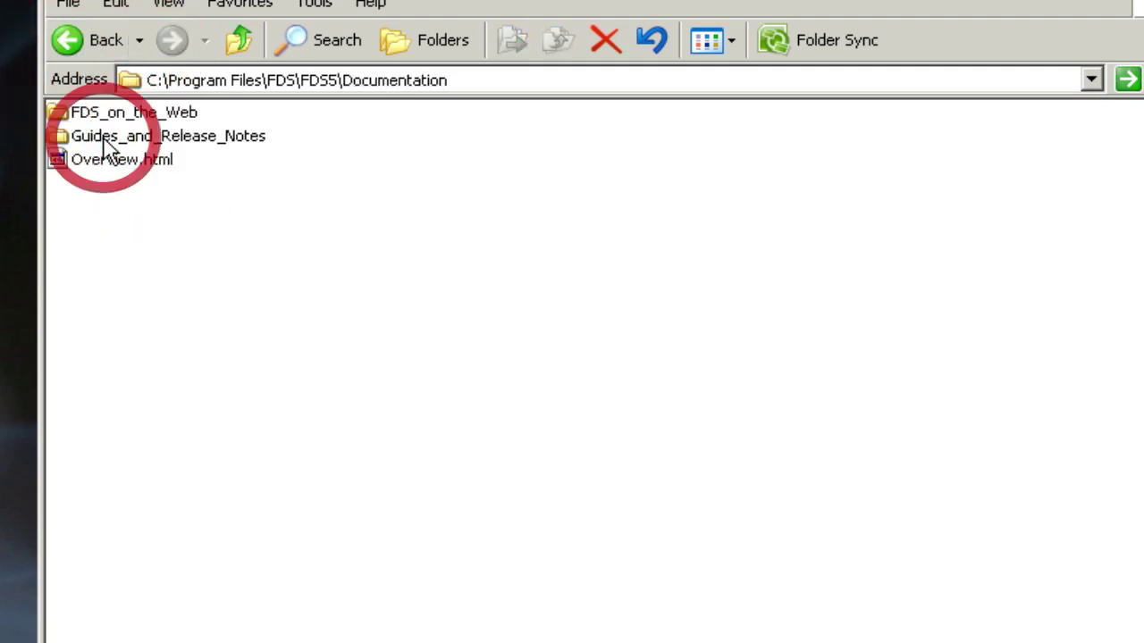
double_click(143, 116)
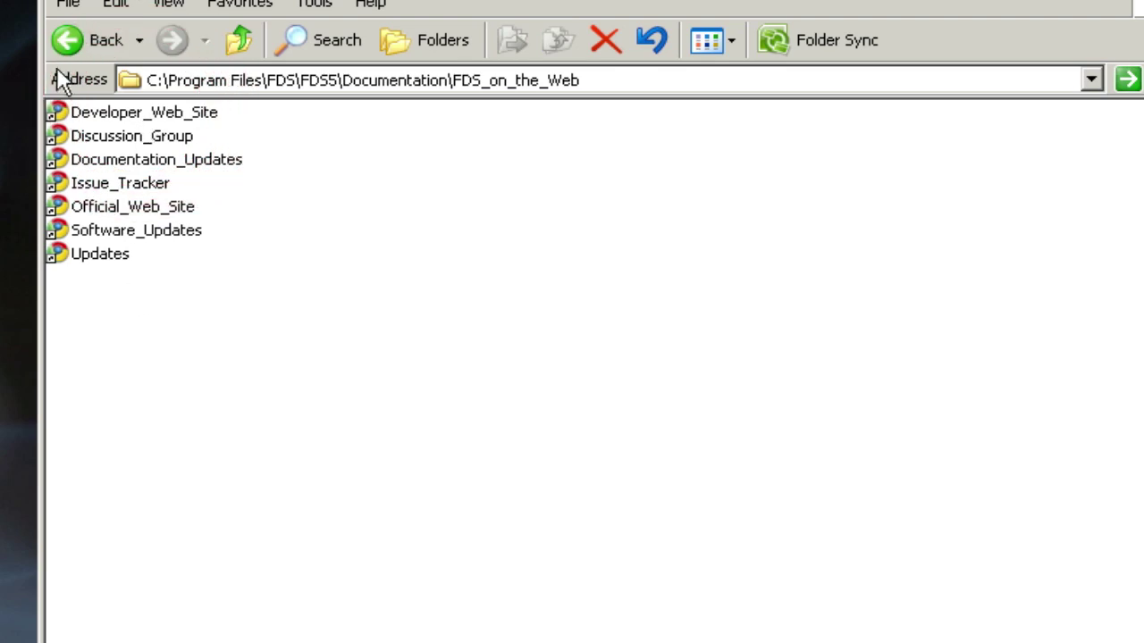
left_click(92, 37)
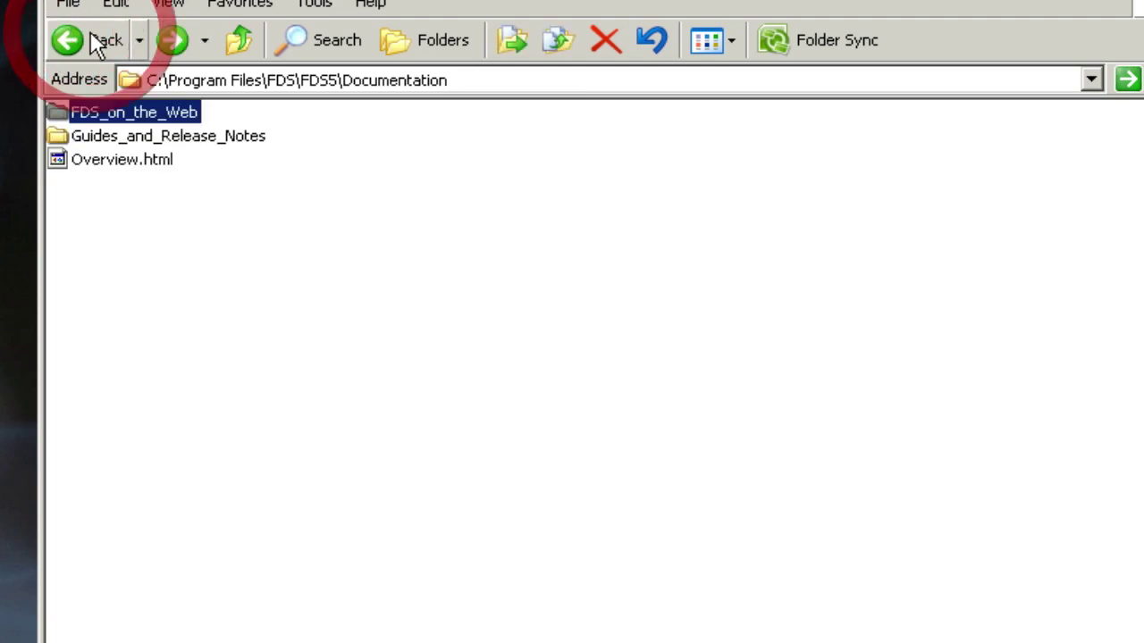
double_click(130, 139)
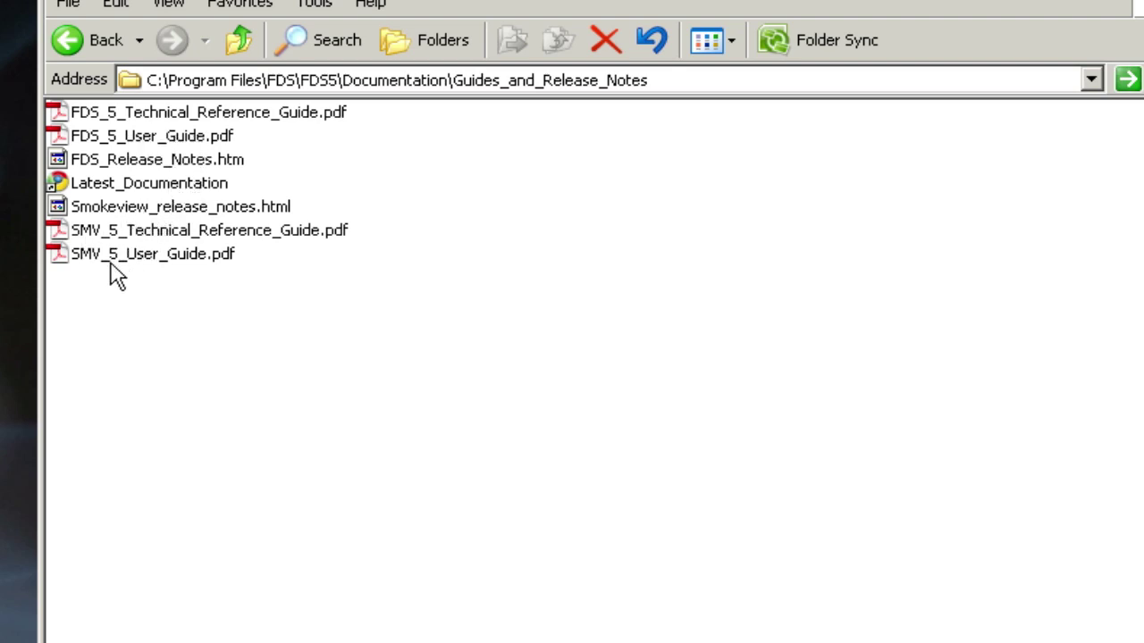
left_click(90, 50)
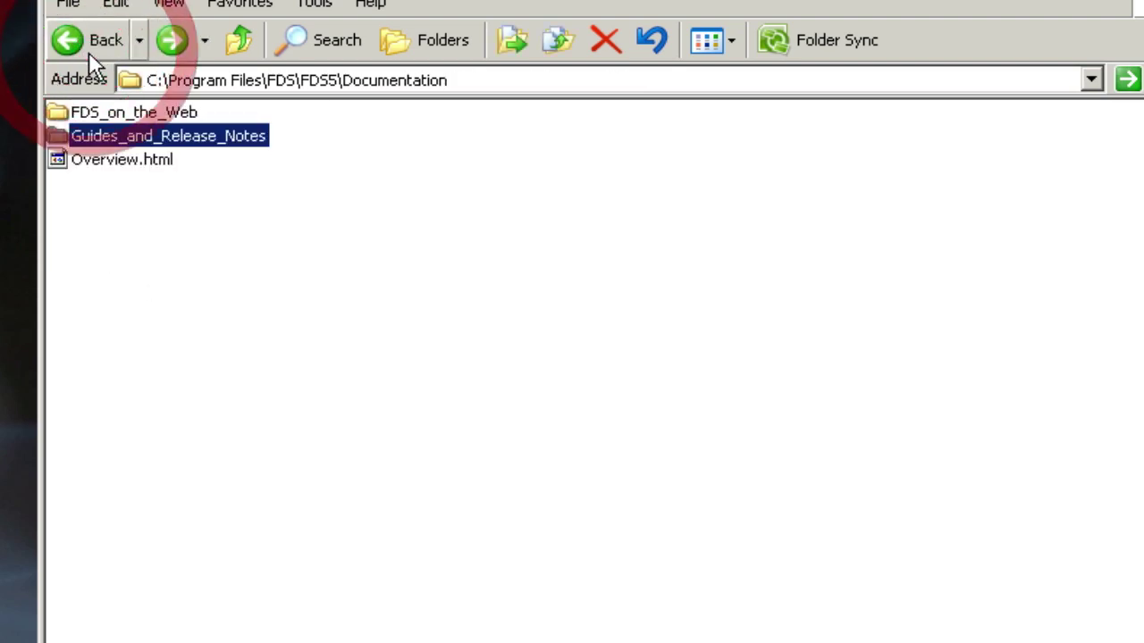
left_click(90, 50)
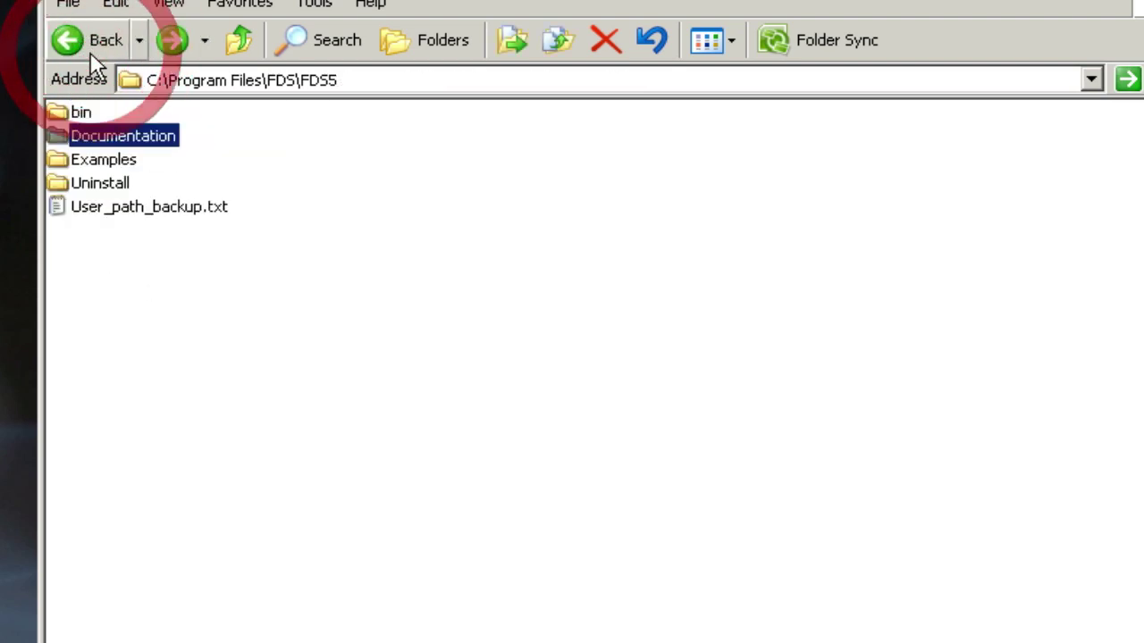
Open the Examples folder to view sample cases like Fires, Sprinklers_and_Sprays and Evacuation.
double_click(118, 161)
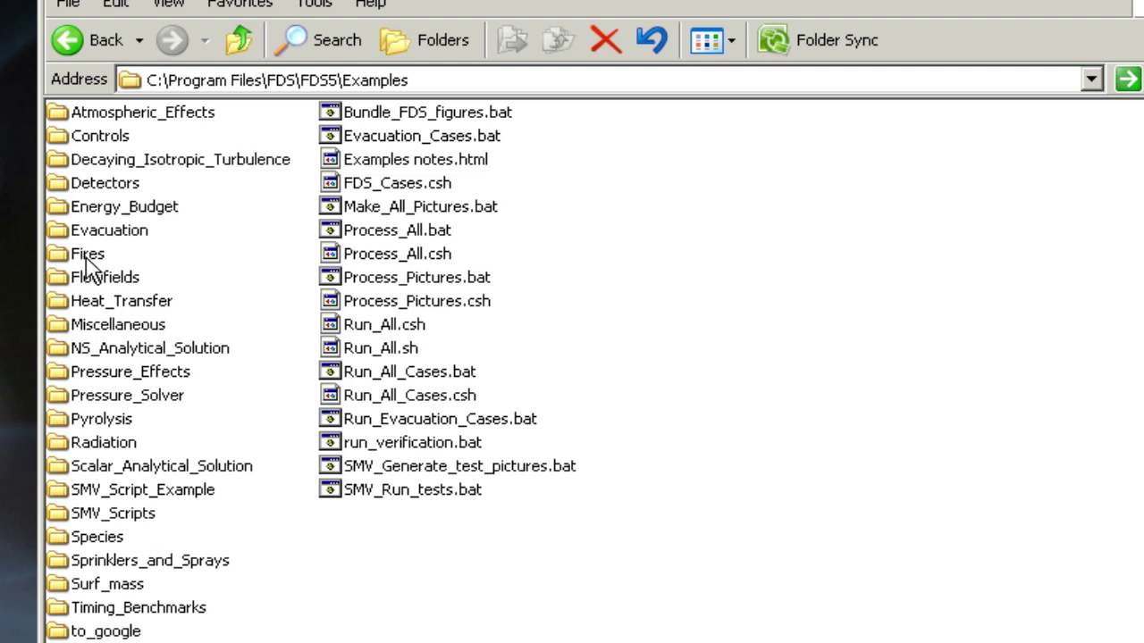
mouse_move(310, 413)
mouse_move(82, 259)
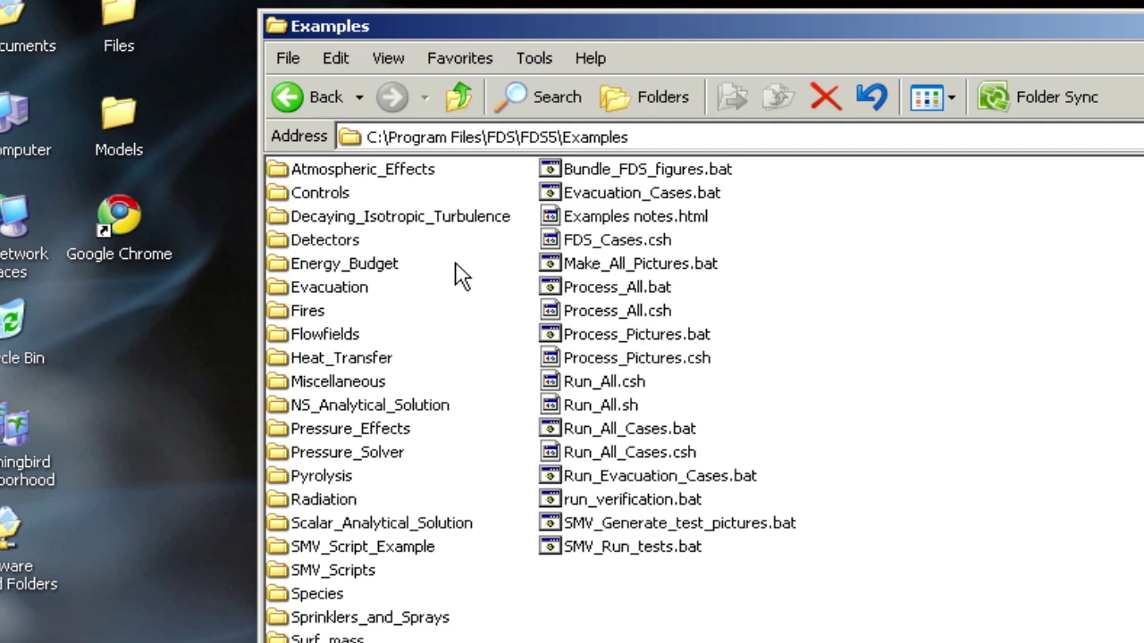
Copy couch.fds from the Fires examples folder to the clipboard.
double_click(314, 313)
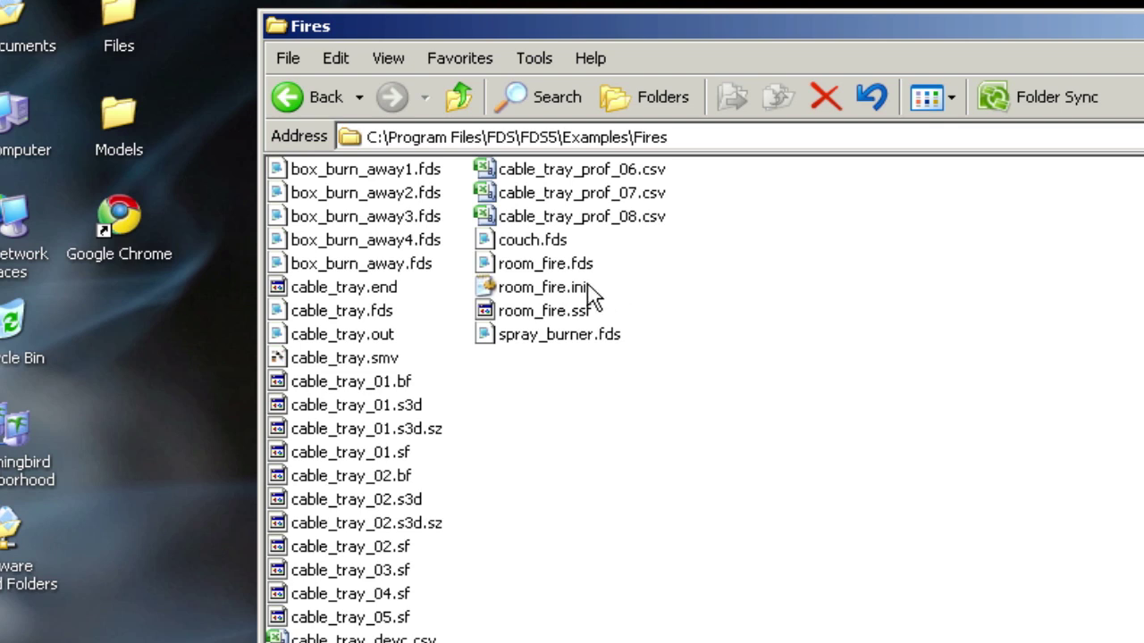
left_click(534, 241)
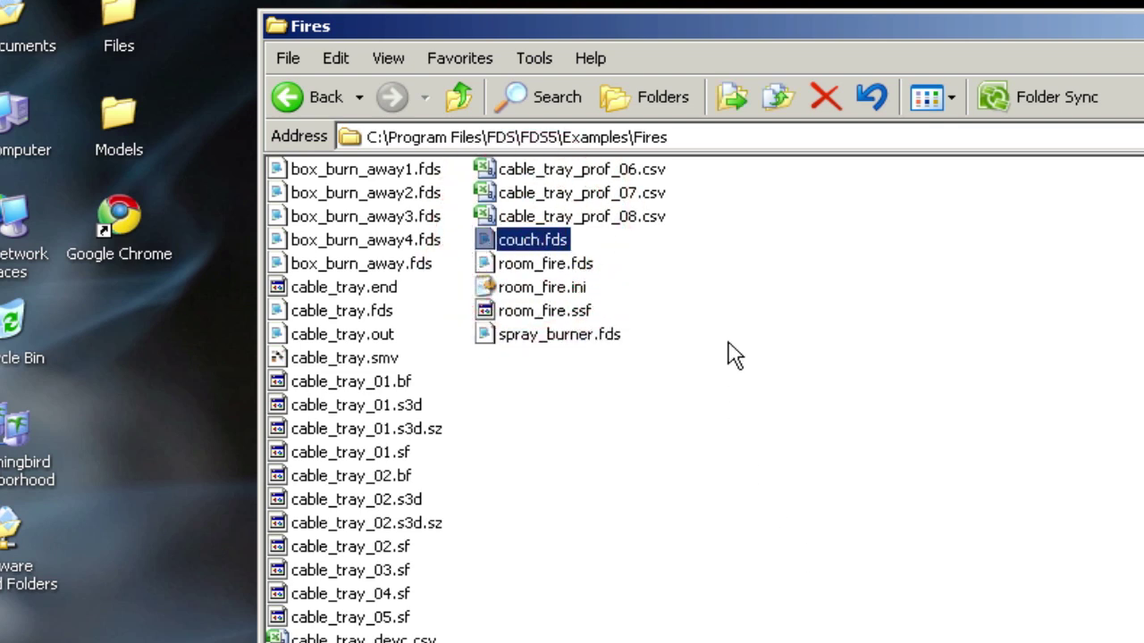
left_click(336, 58)
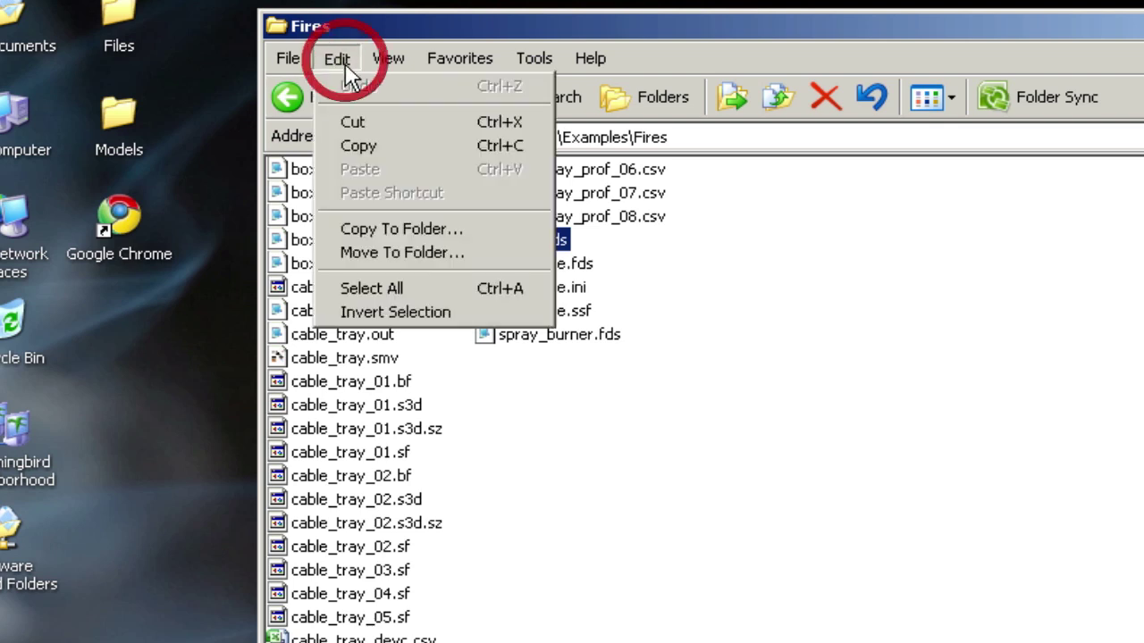
left_click(369, 145)
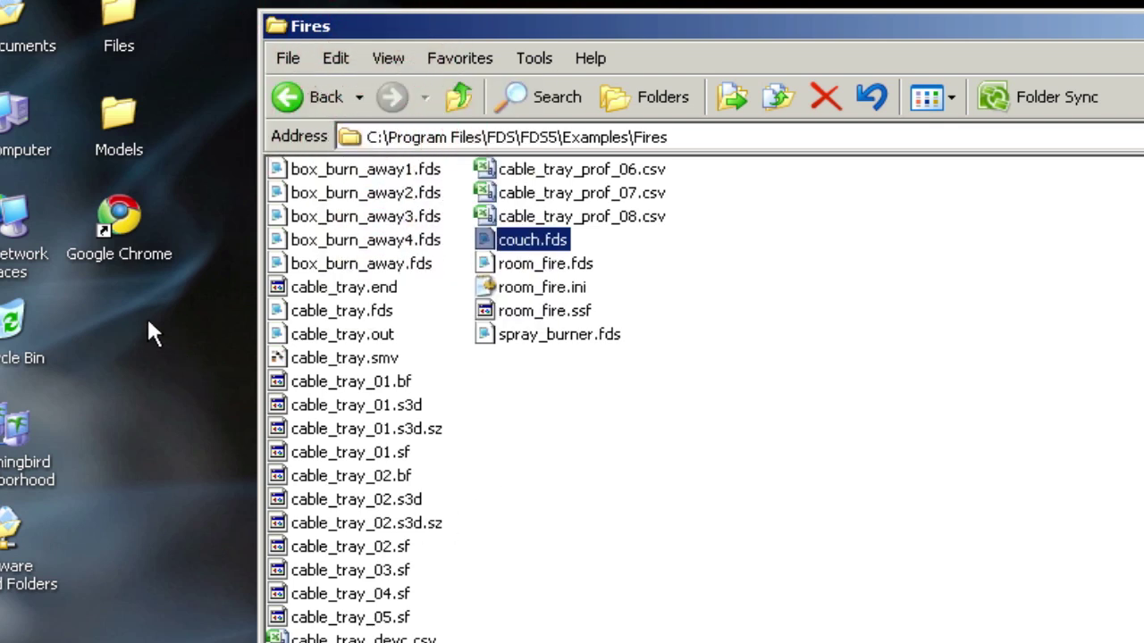
Create a new desktop folder named couch.
left_click(95, 314)
right_click(109, 340)
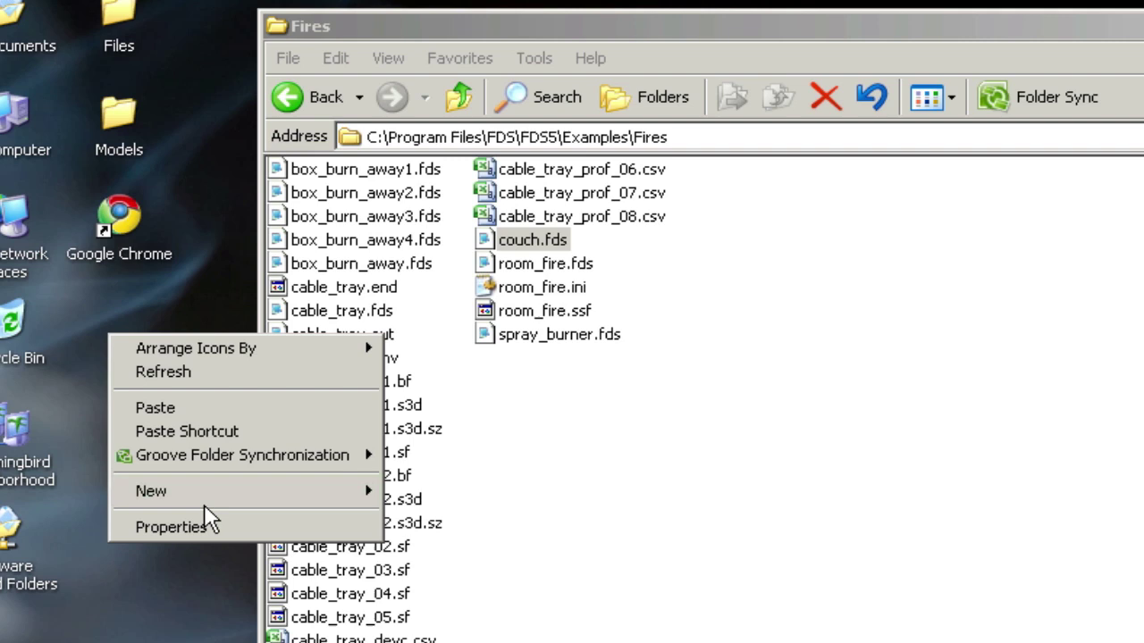
mouse_move(207, 491)
left_click(435, 502)
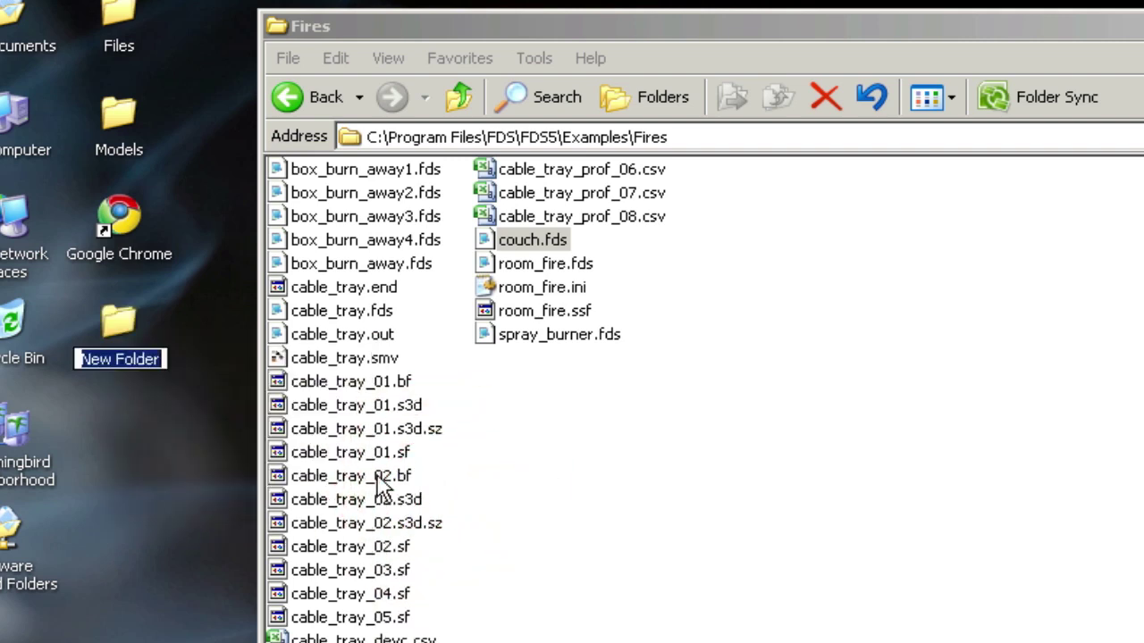
type("couch")
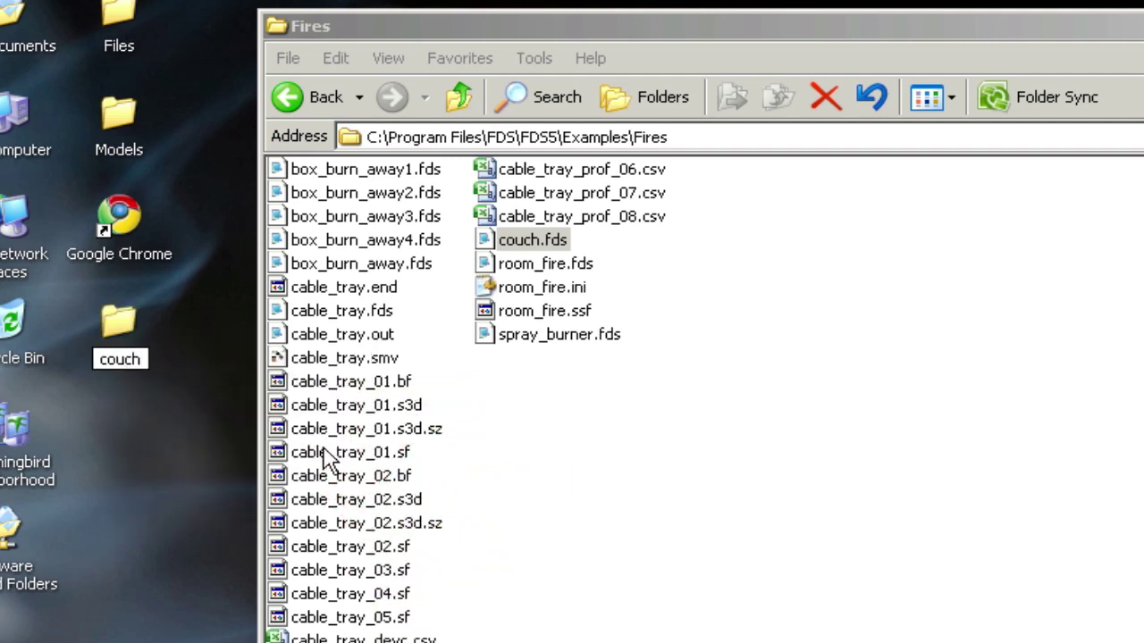
Confirm the couch folder name and paste couch.fds into it.
key("Return")
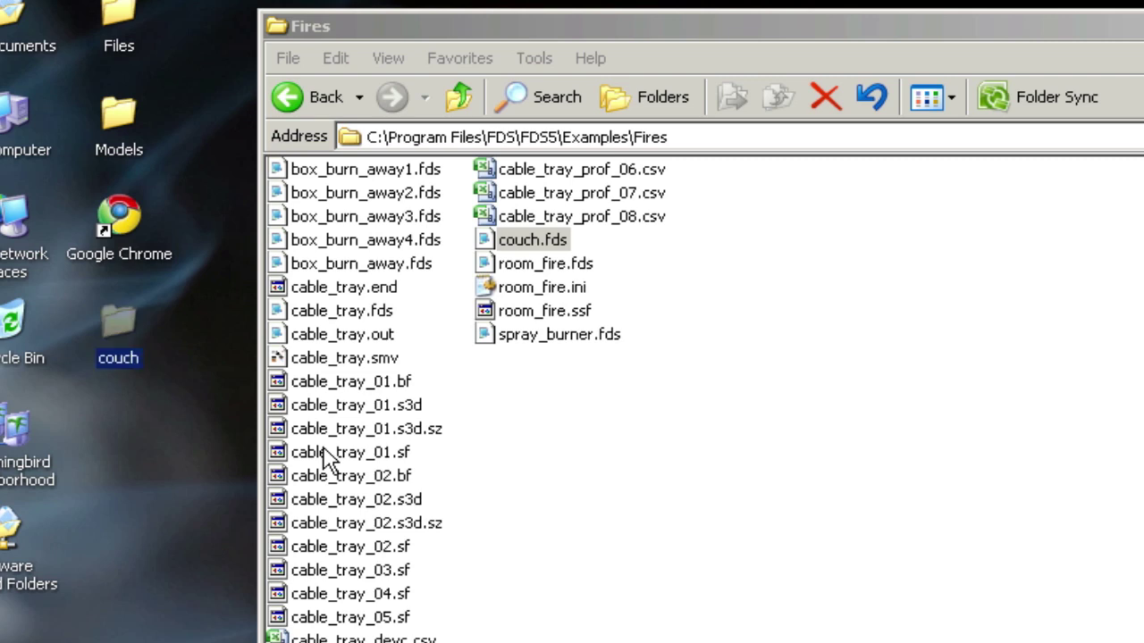
double_click(117, 313)
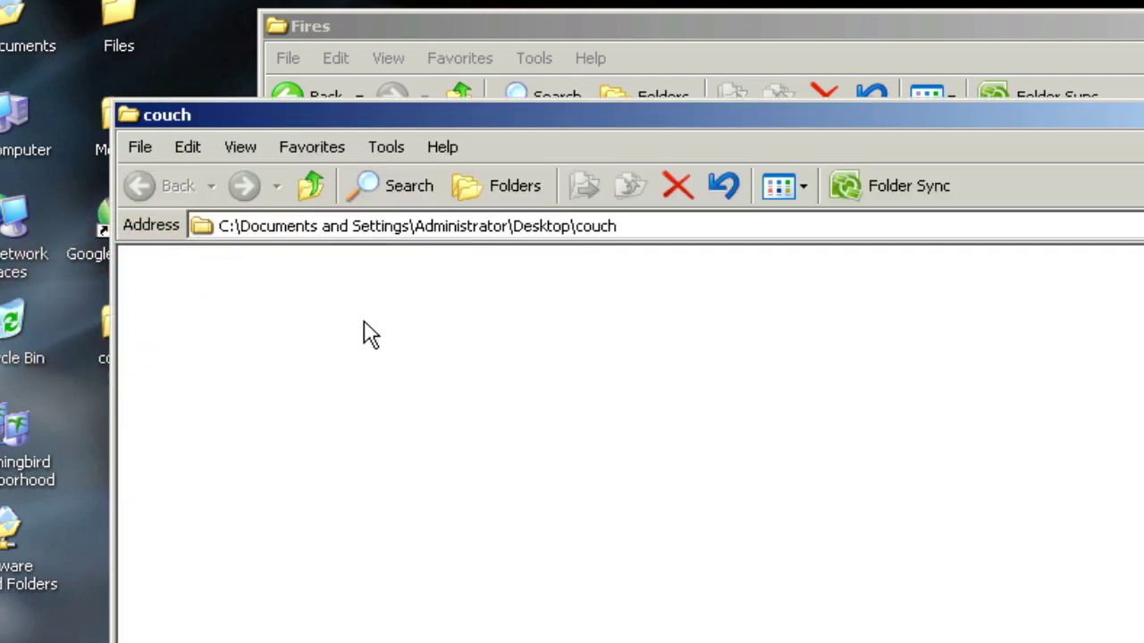
left_click(190, 149)
left_click(254, 259)
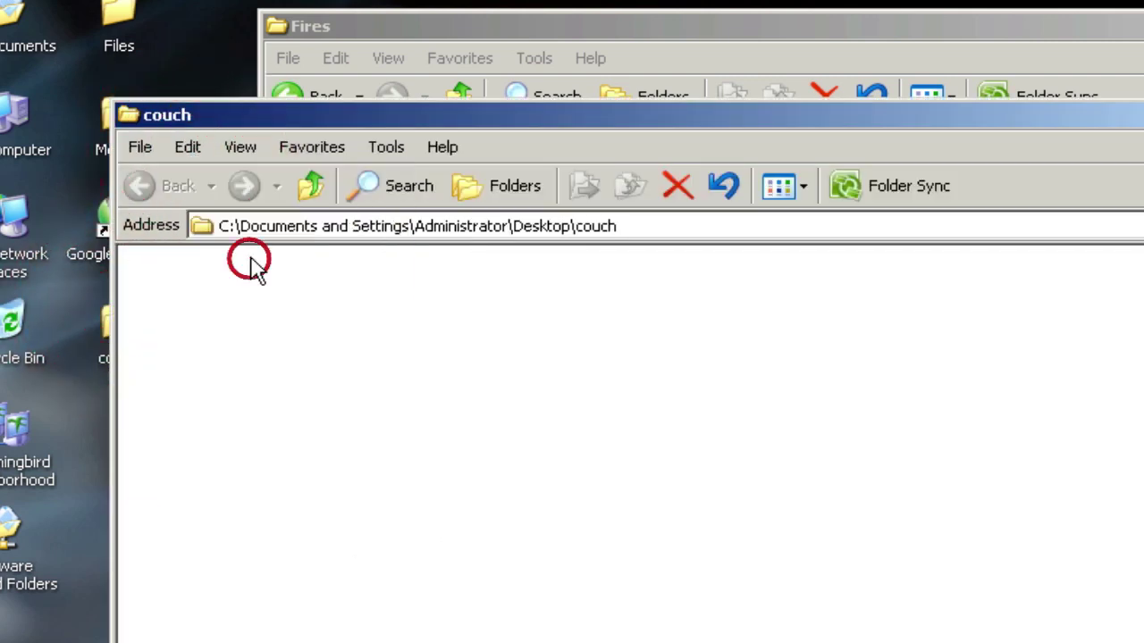
left_click_drag(521, 116, 611, 66)
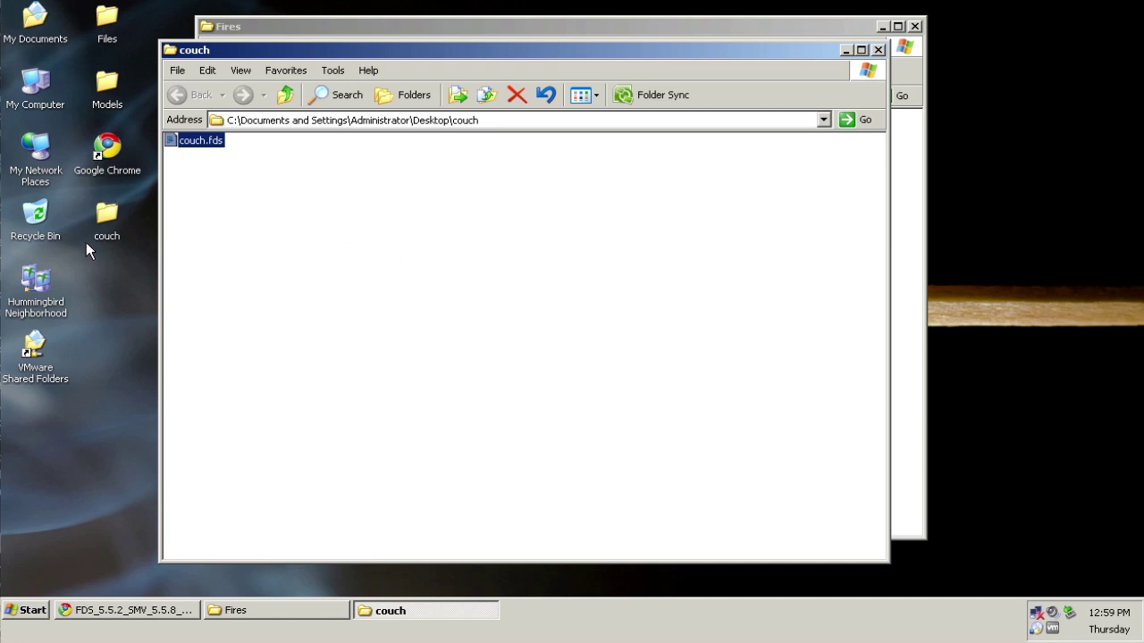
Check that couch.fds is in the couch folder and close the Fires folder window.
left_click(109, 228)
left_click(205, 218)
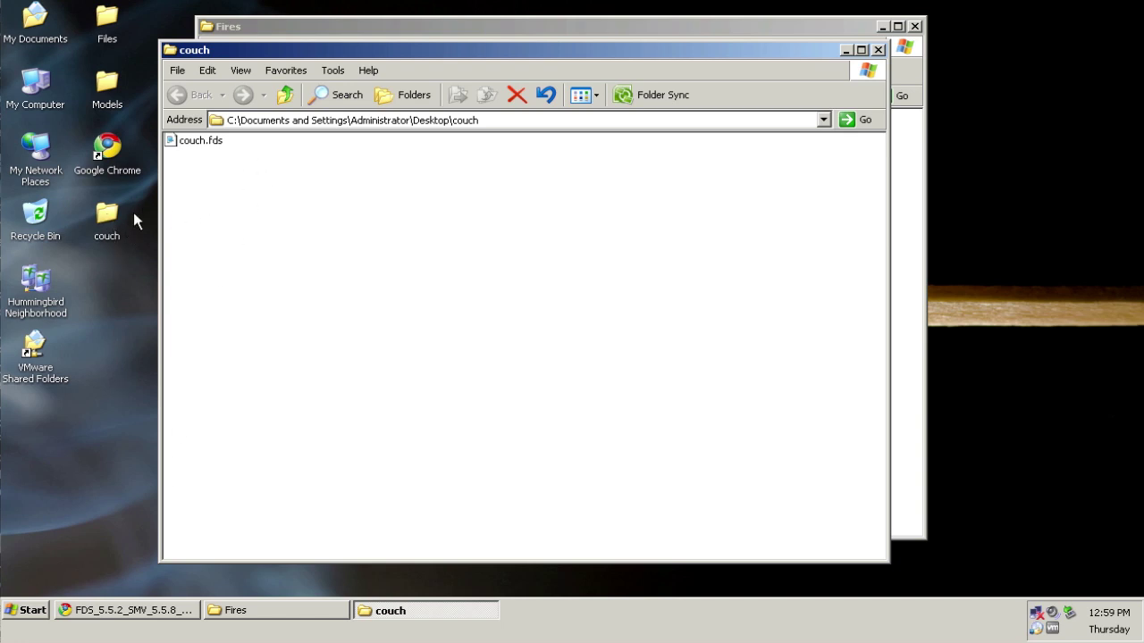
left_click(109, 221)
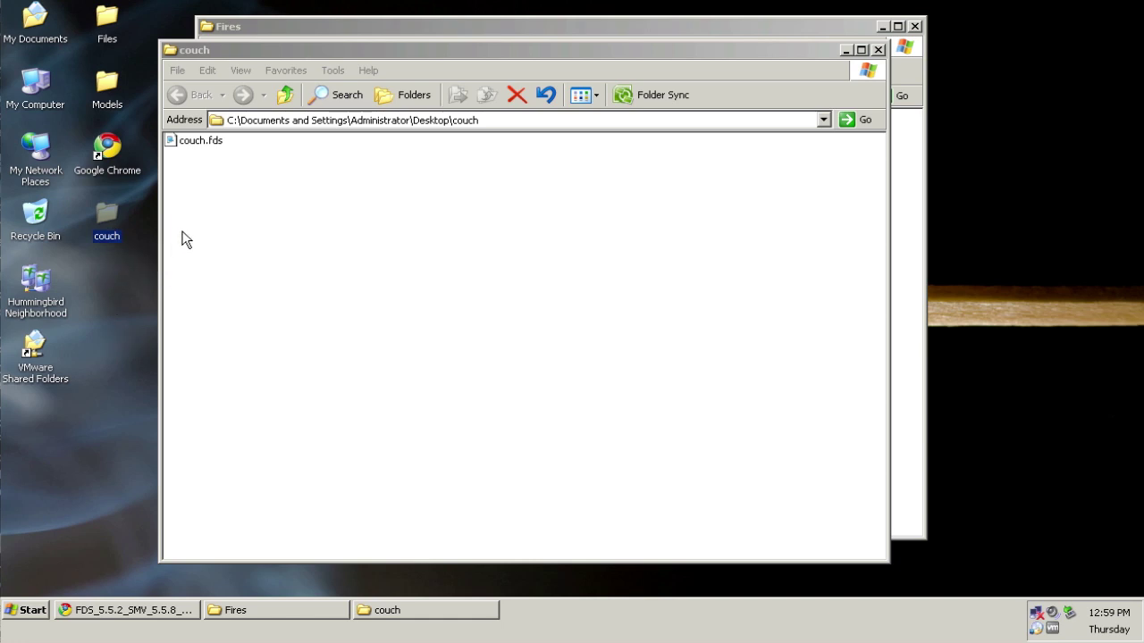
left_click(353, 198)
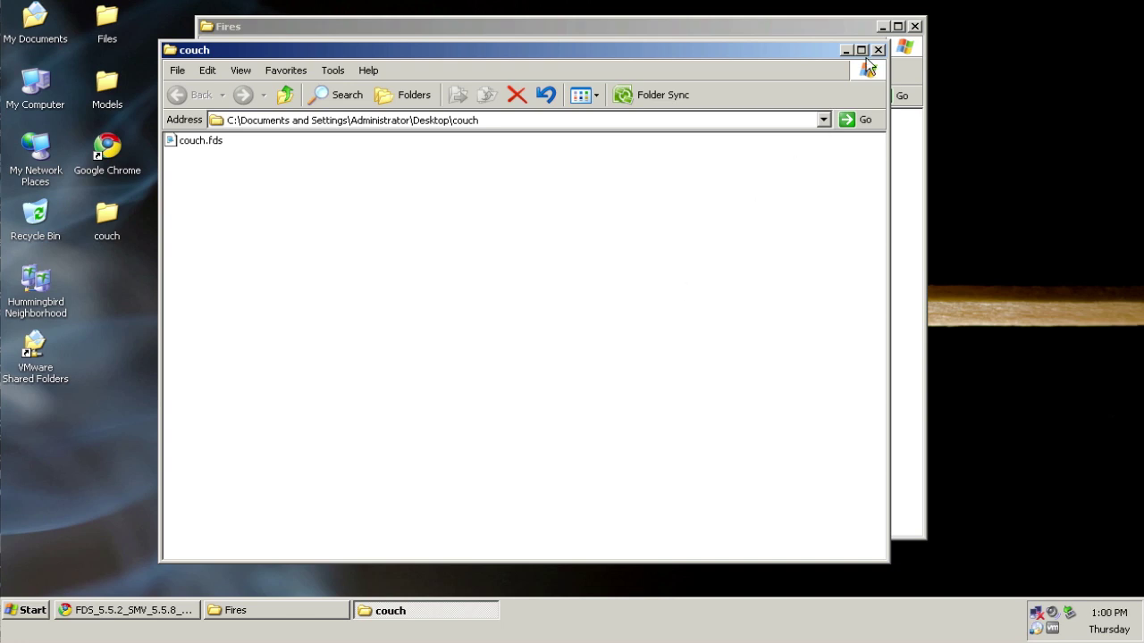
left_click(914, 26)
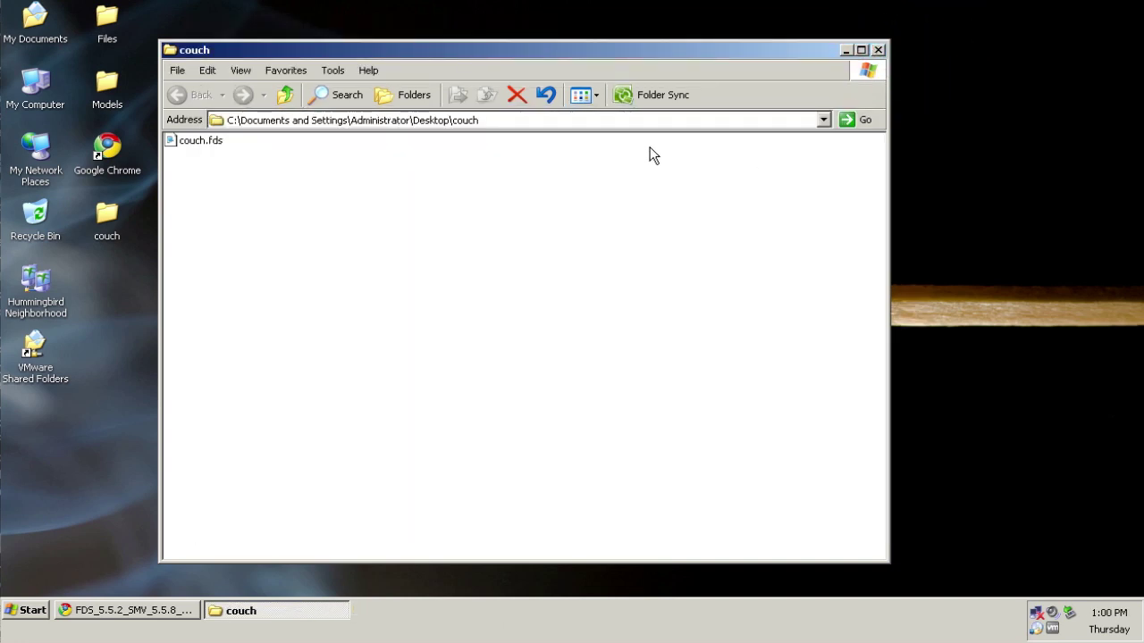
left_click(196, 141)
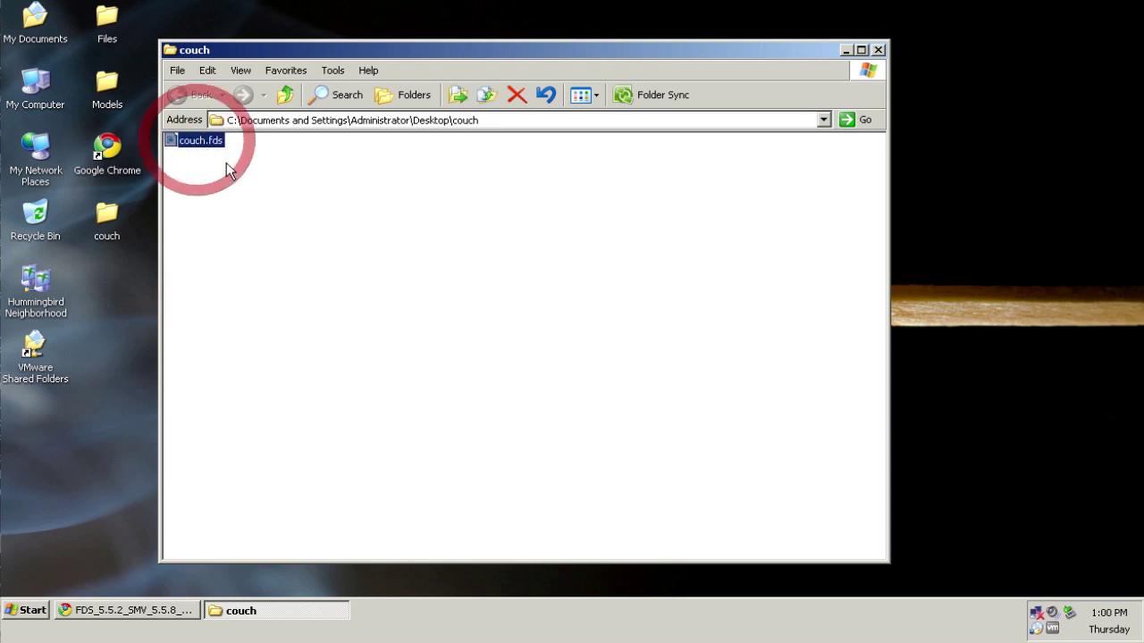
left_click(229, 168)
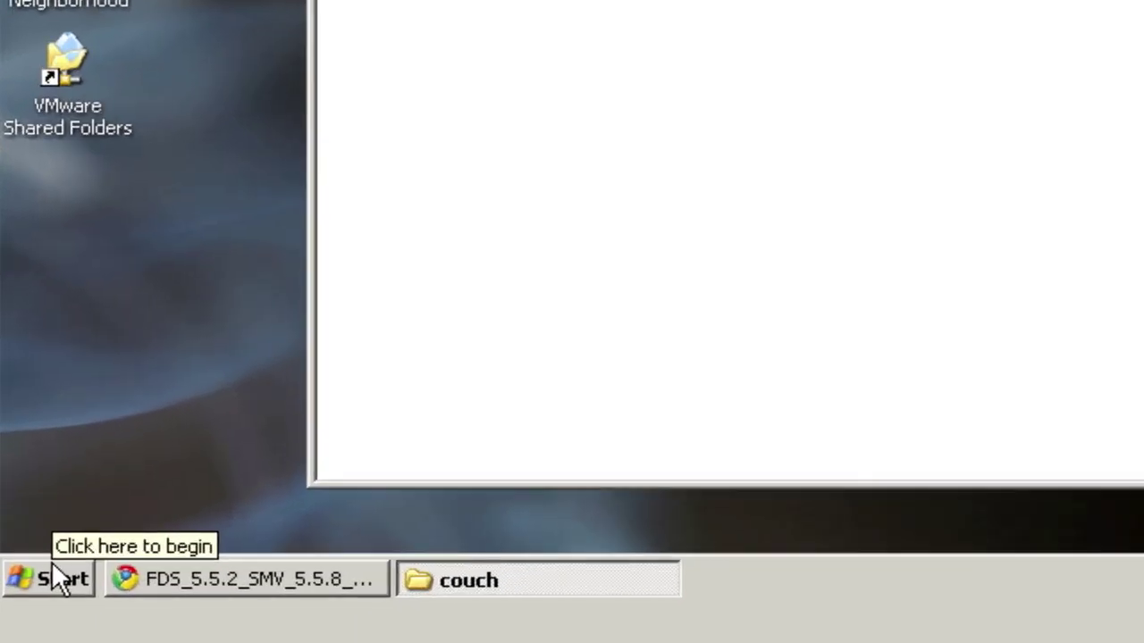
Open a Command Prompt window by running cmd from the Start menu's Run dialog.
left_click(30, 610)
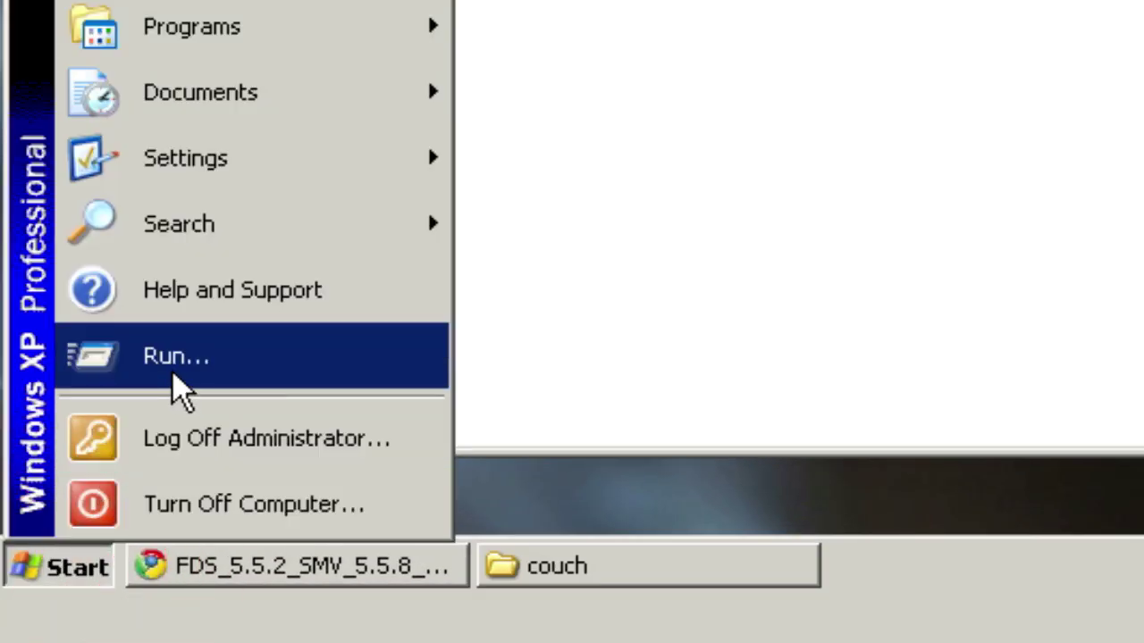
left_click(173, 373)
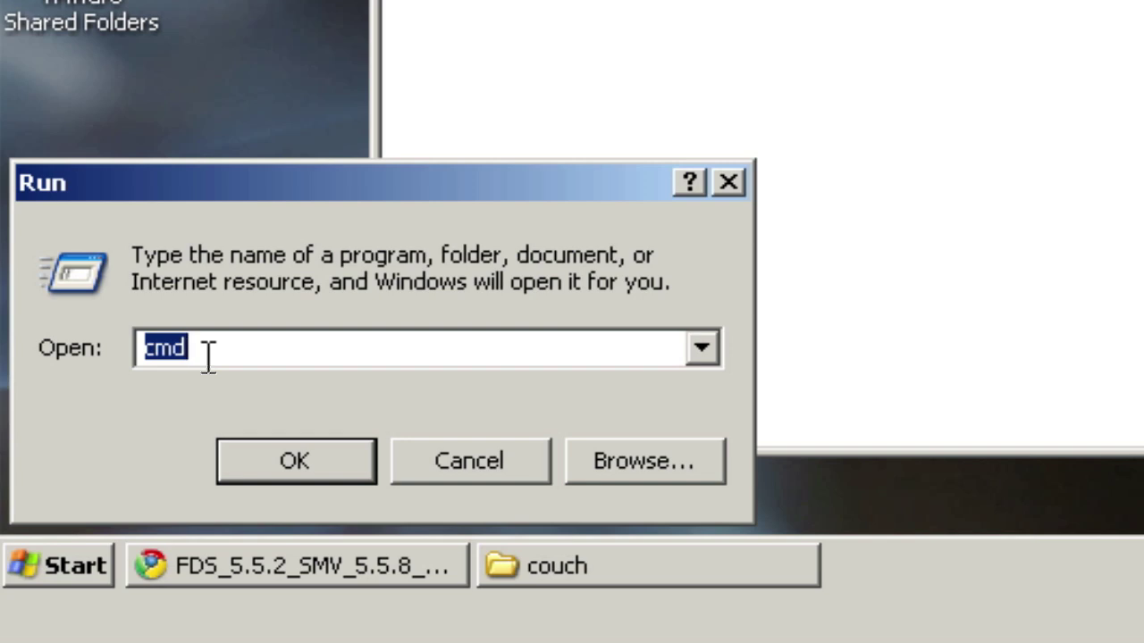
left_click(207, 356)
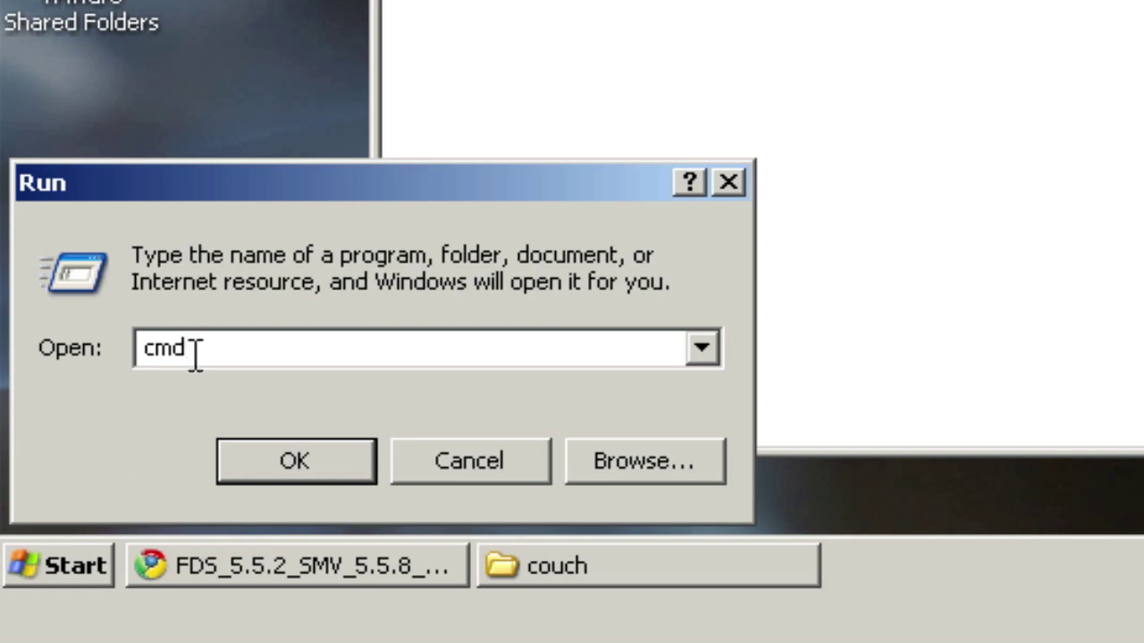
left_click(319, 479)
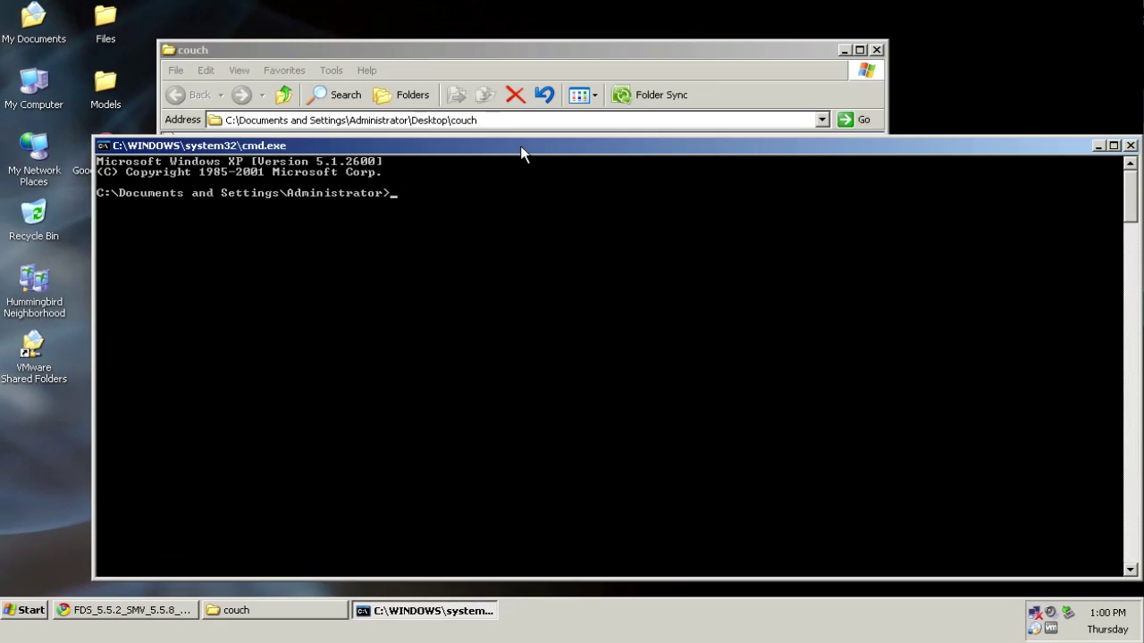
Make the Command Prompt window narrower and taller, and bring it into focus.
left_click_drag(511, 134, 480, 77)
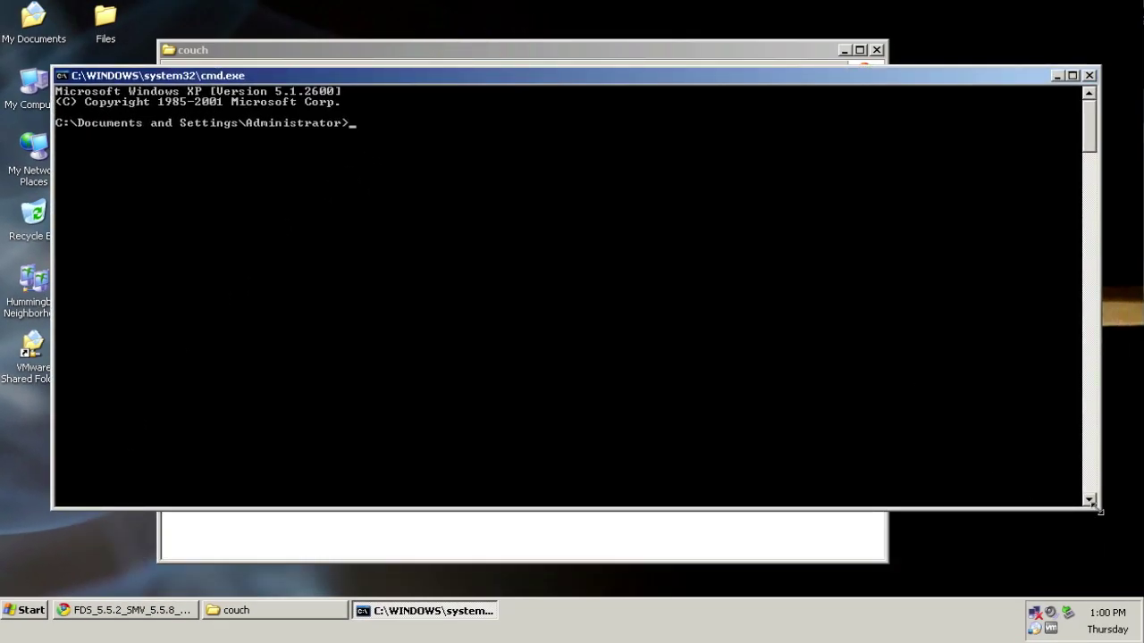
left_click_drag(1098, 510, 1040, 534)
left_click(860, 503)
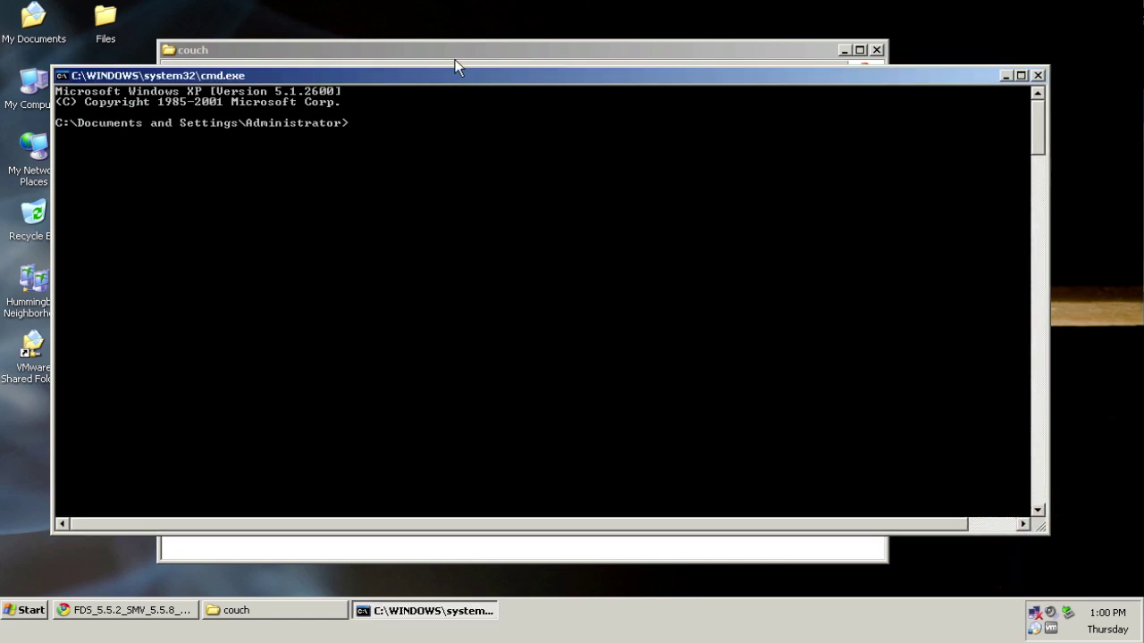
left_click(460, 76)
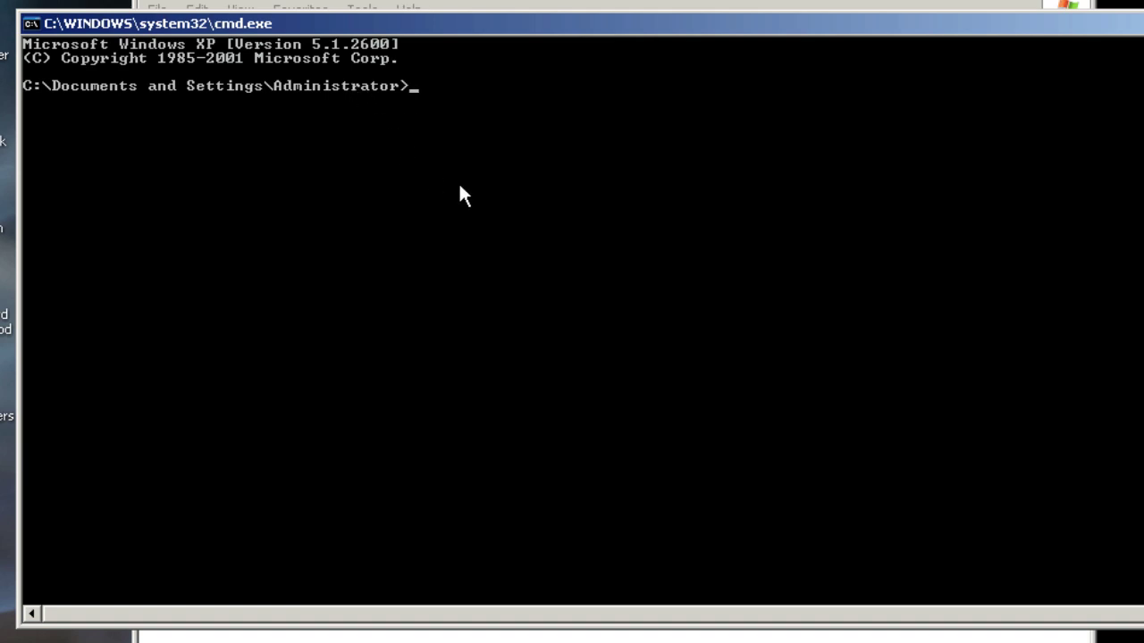
Run fds5 to show the FDS 5.5.2 version banner, then return to the prompt.
type("fds5")
key("Return")
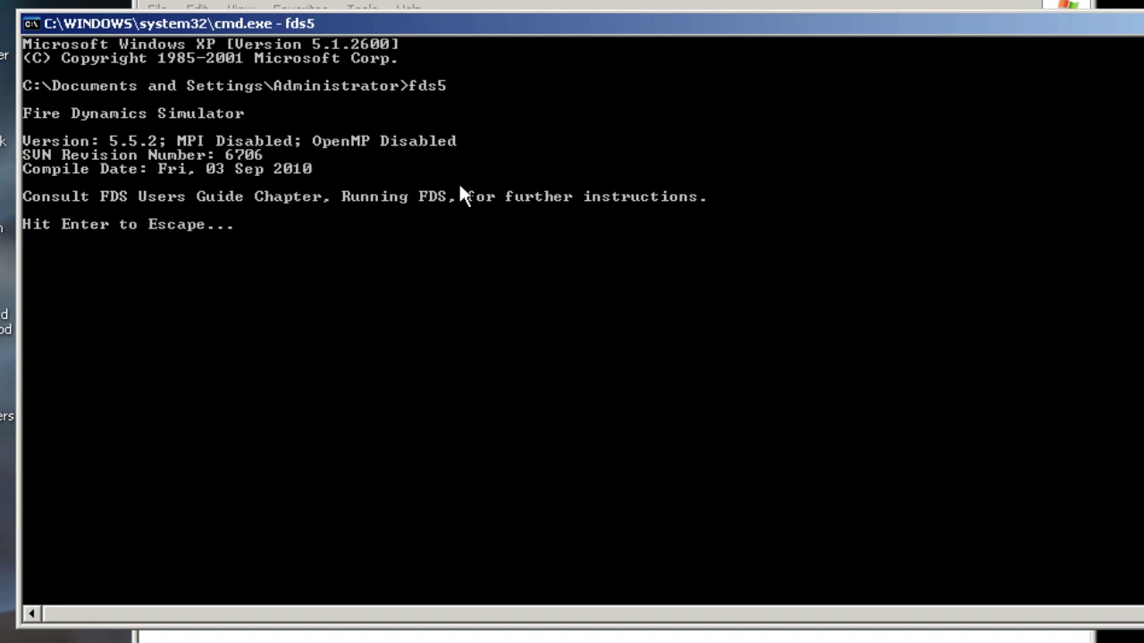
key("Return")
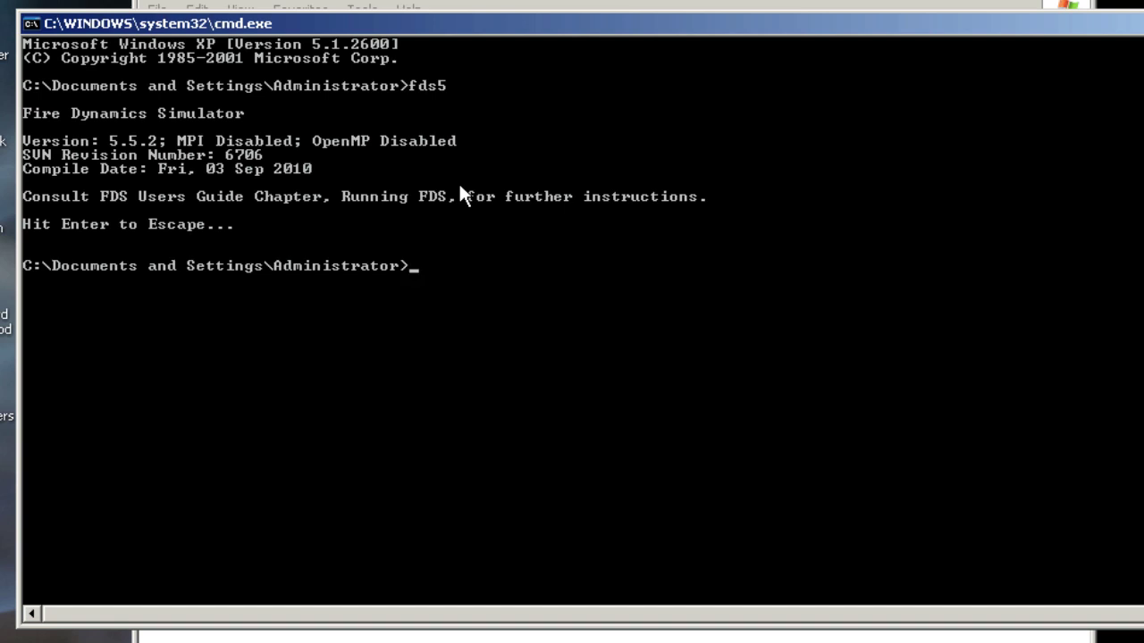
Go up two levels with 'cd ..' twice to reach the root of drive C.
type("cd")
type("..")
key("Return")
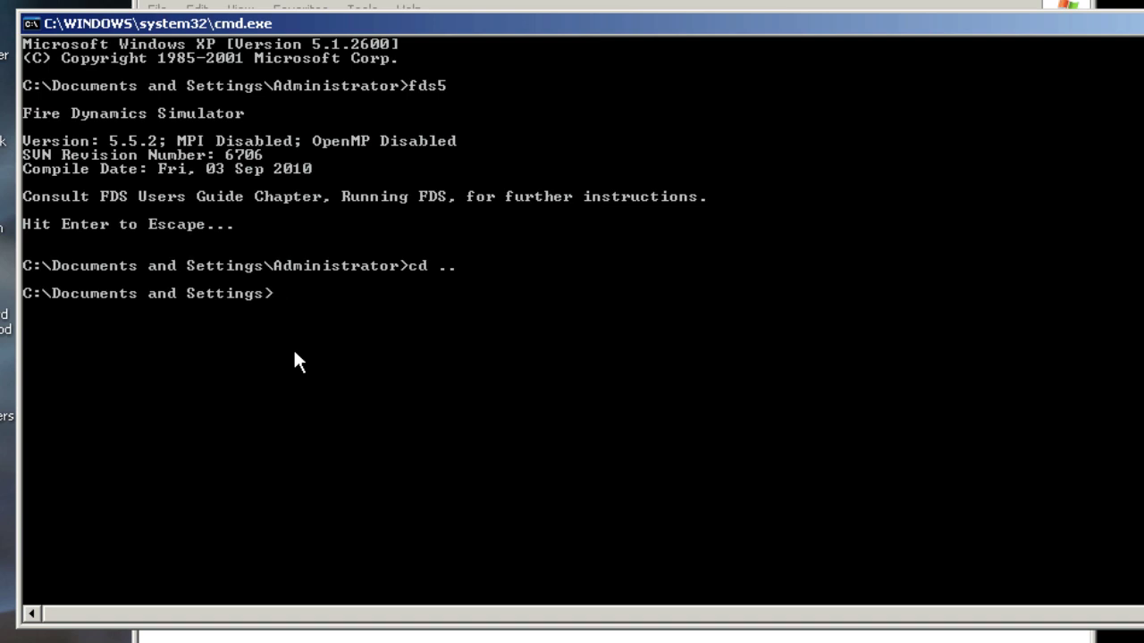
type("cd ..")
key("Return")
Change back into Documents and Settings\Administrator using Tab completion, and type dir.
type("cd doc")
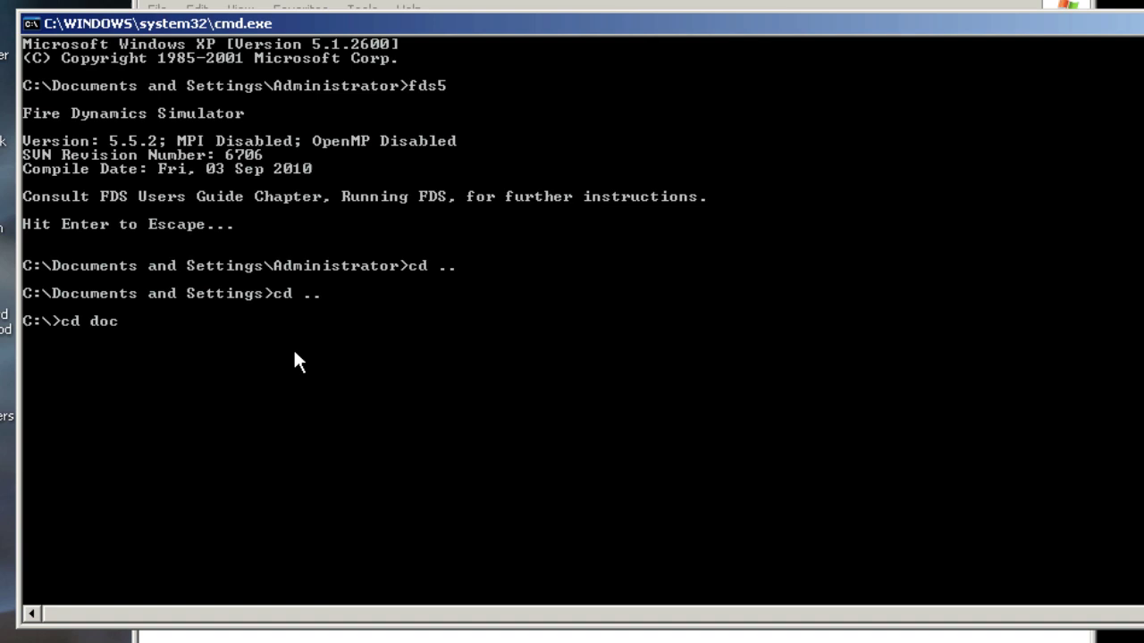
key("Tab")
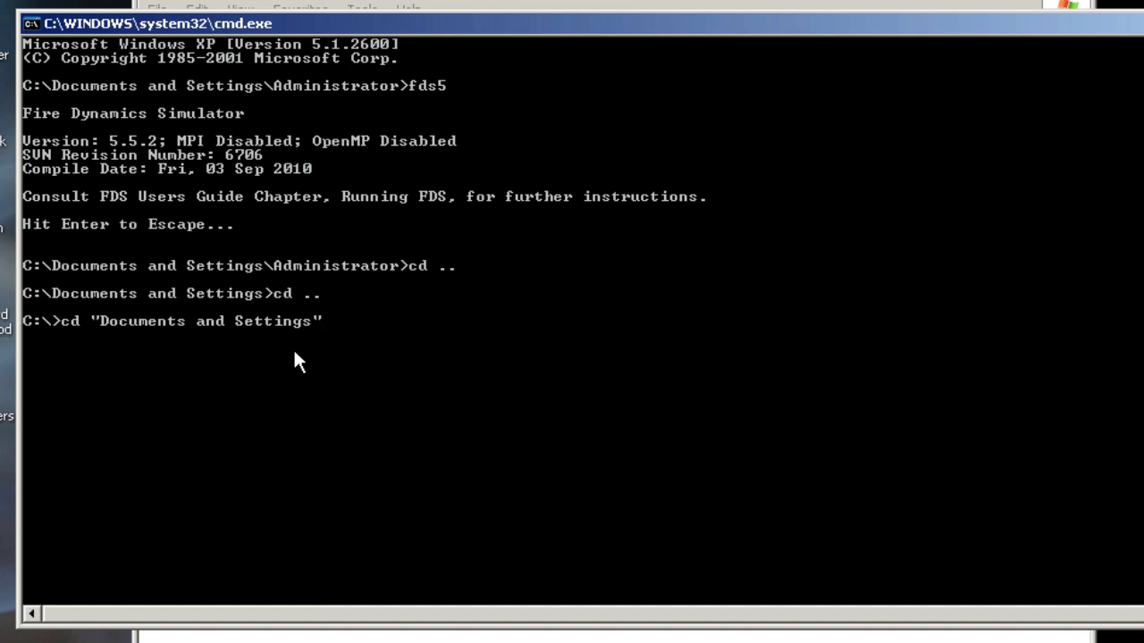
key("Return")
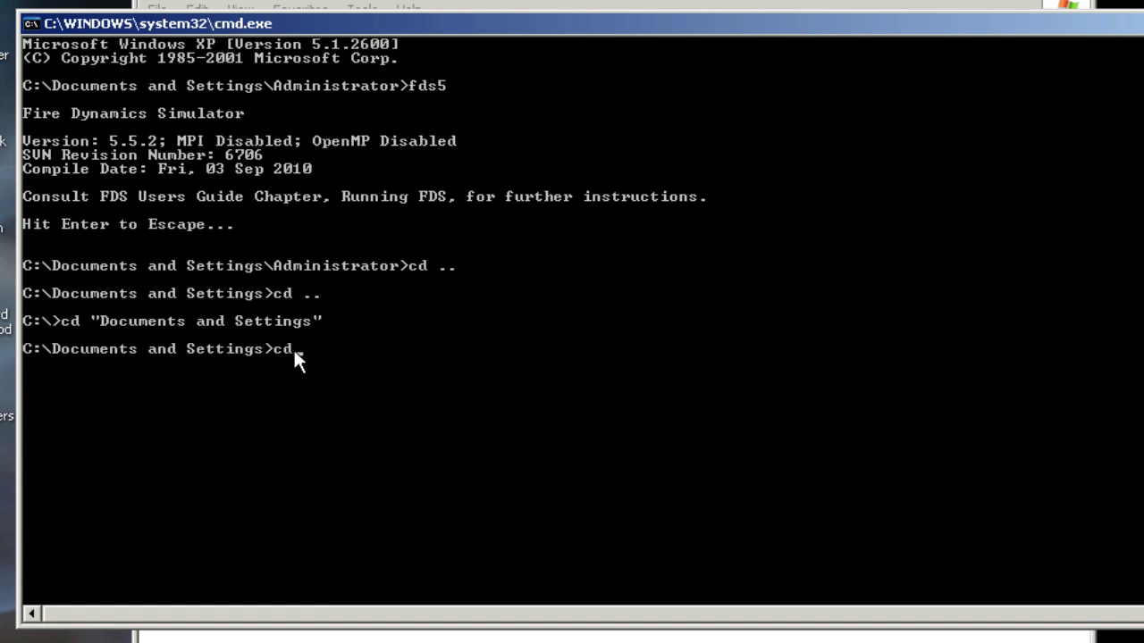
type("cd admin")
key("Tab")
key("Return")
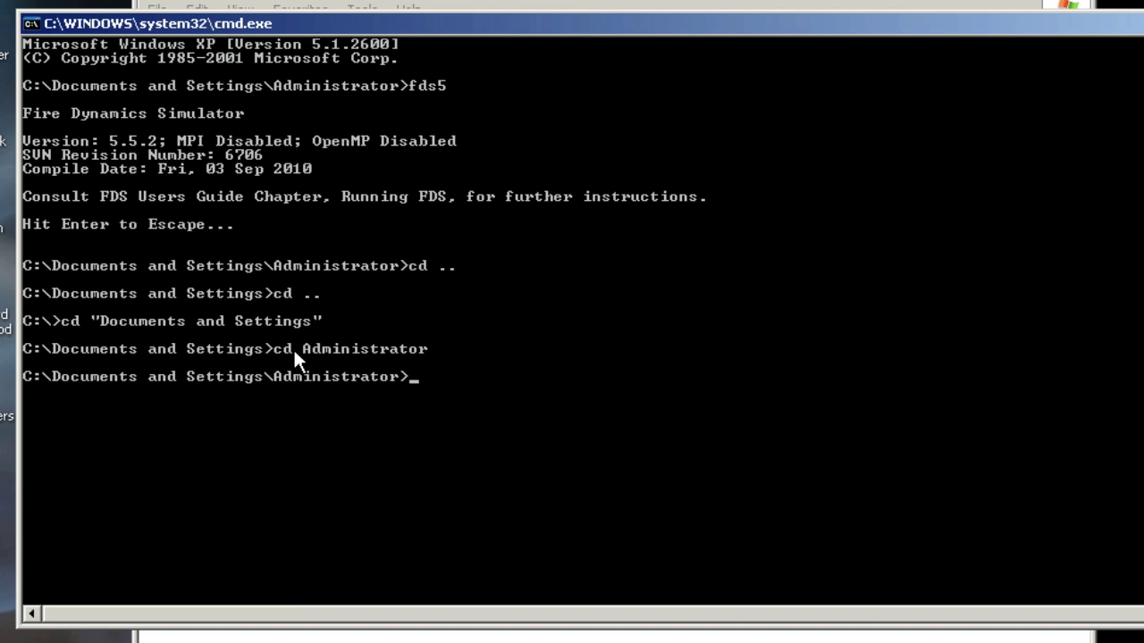
type("dir")
List the Administrator folder, then move into Desktop and list its contents.
key("Return")
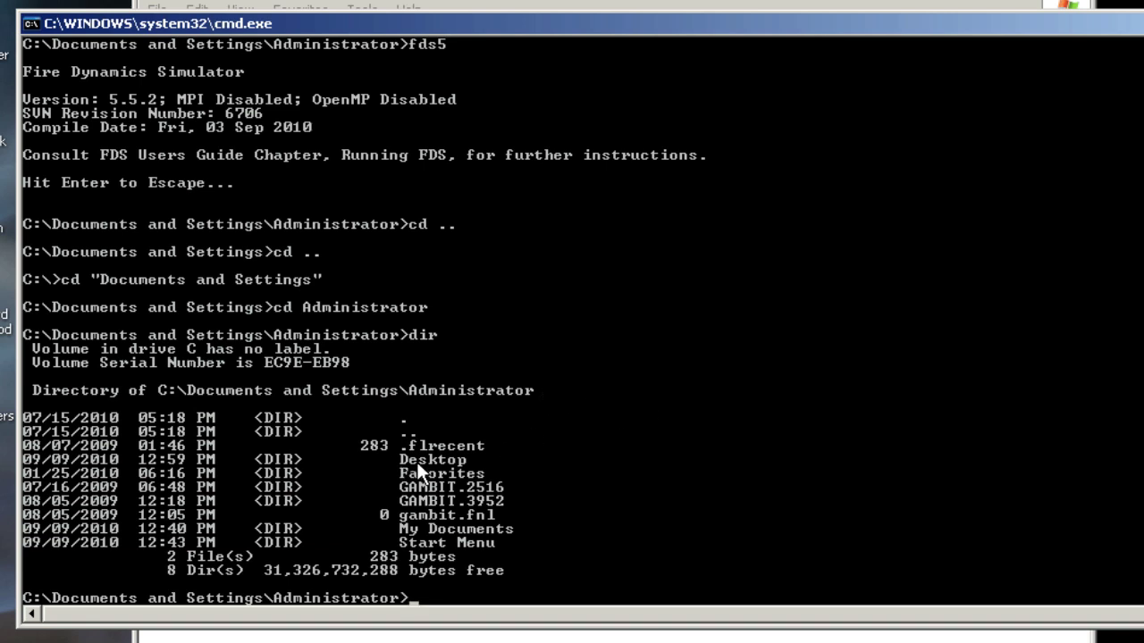
type("cd desk")
key("Tab")
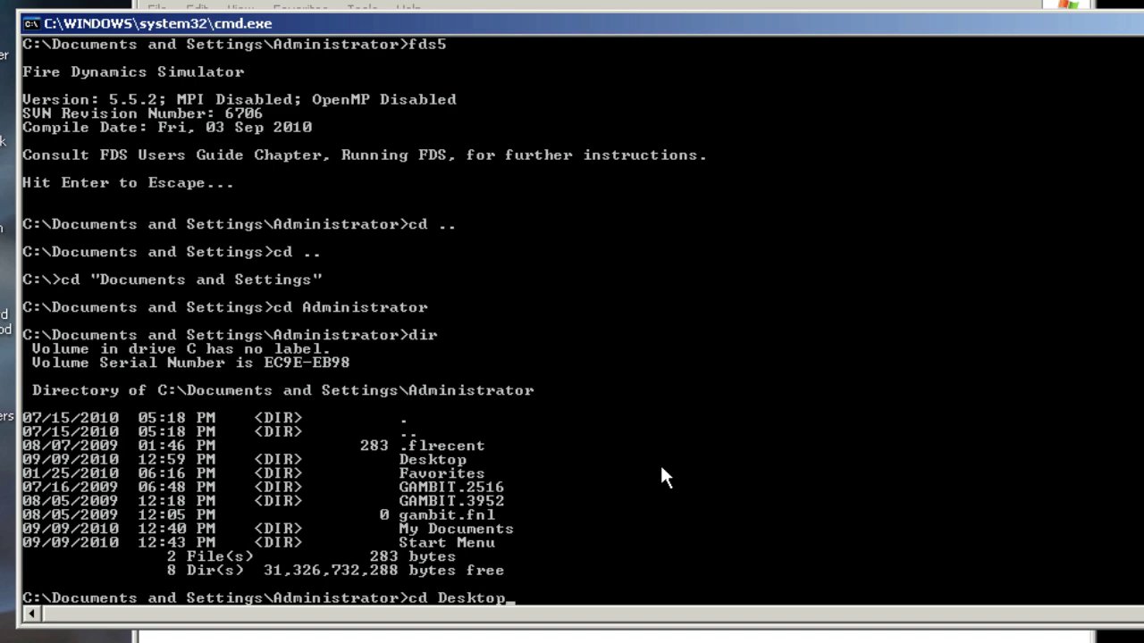
key("Return")
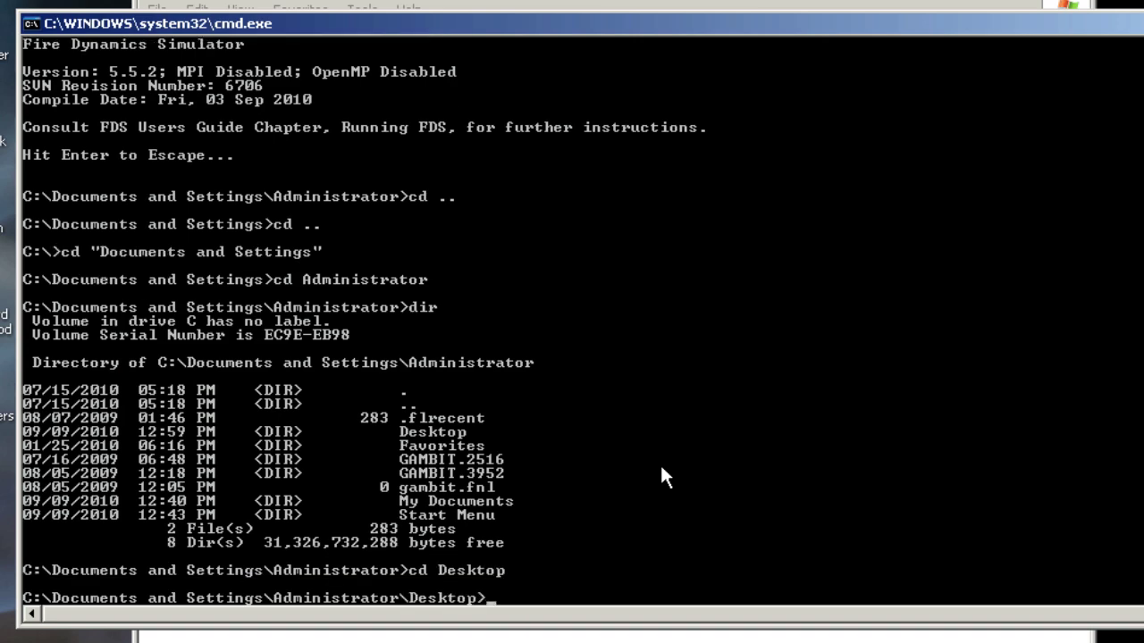
type("dir")
key("Return")
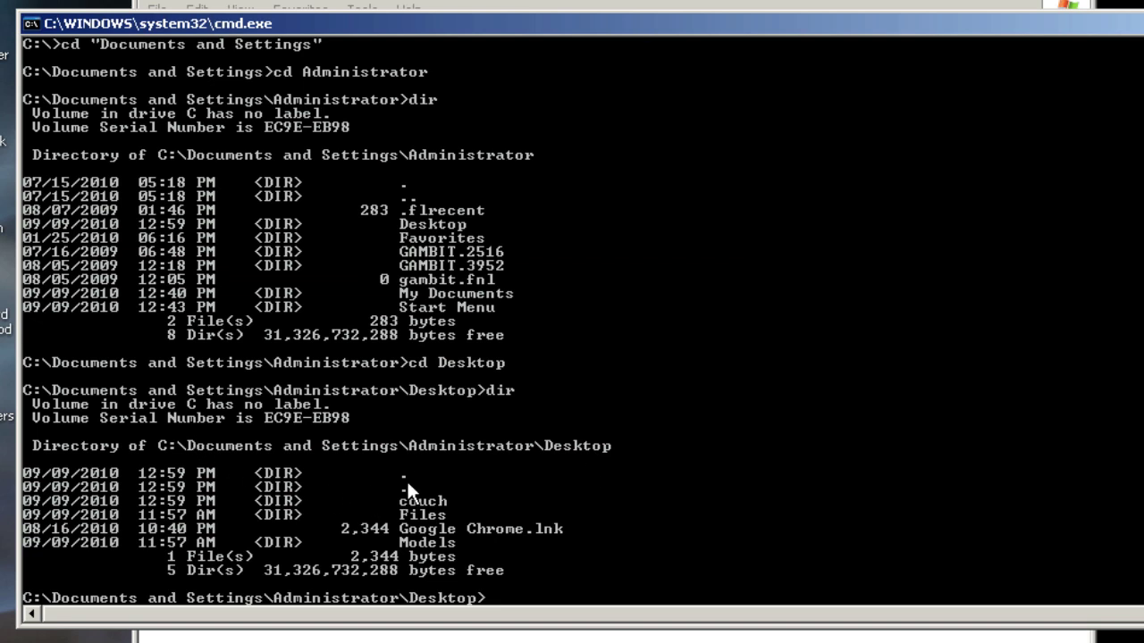
Enter the couch folder and list it, showing the single file couch.fds.
type("cd")
key("BackSpace")
key("BackSpace")
key("BackSpace")
type("cd couch")
key("Return")
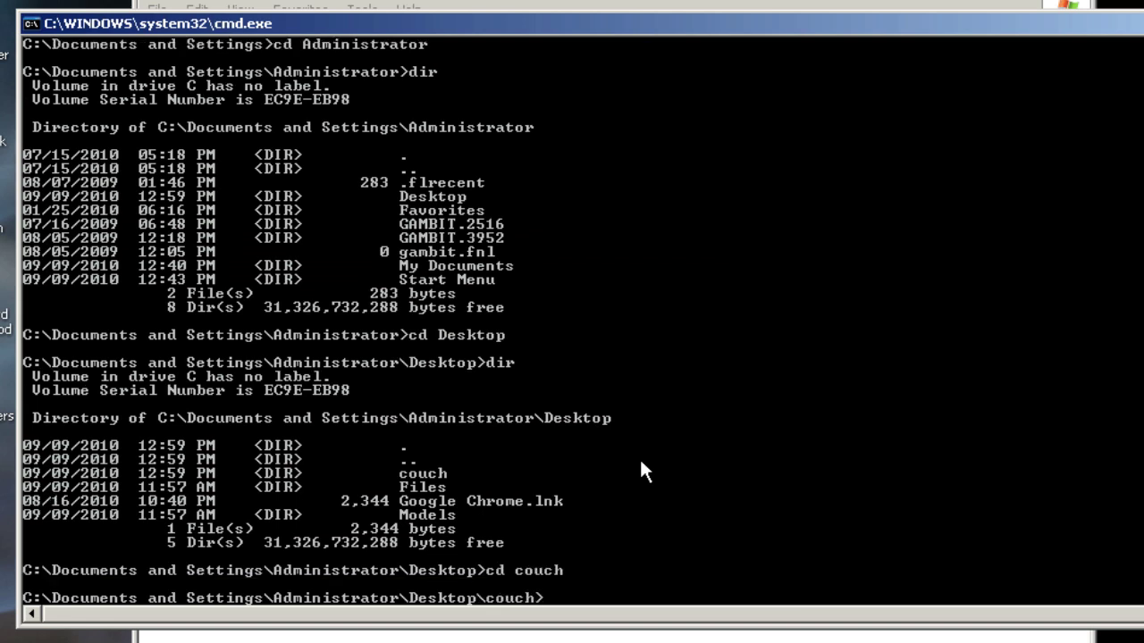
type("dir")
key("Return")
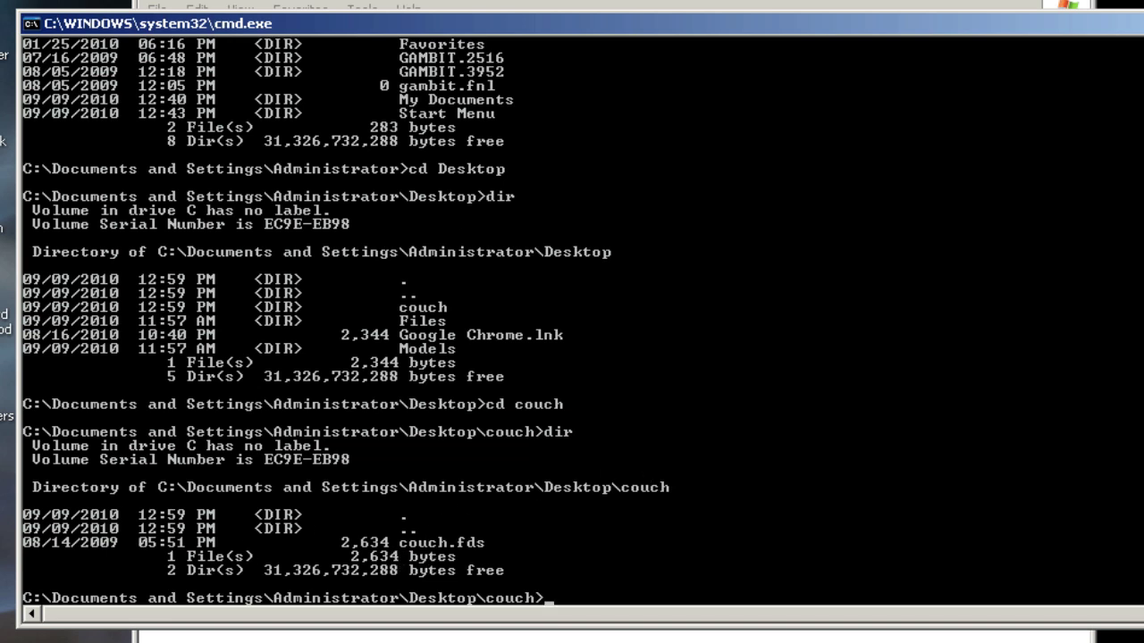
Run 'fds5 couch.fds' in the couch folder to start the simulation.
left_click(511, 7)
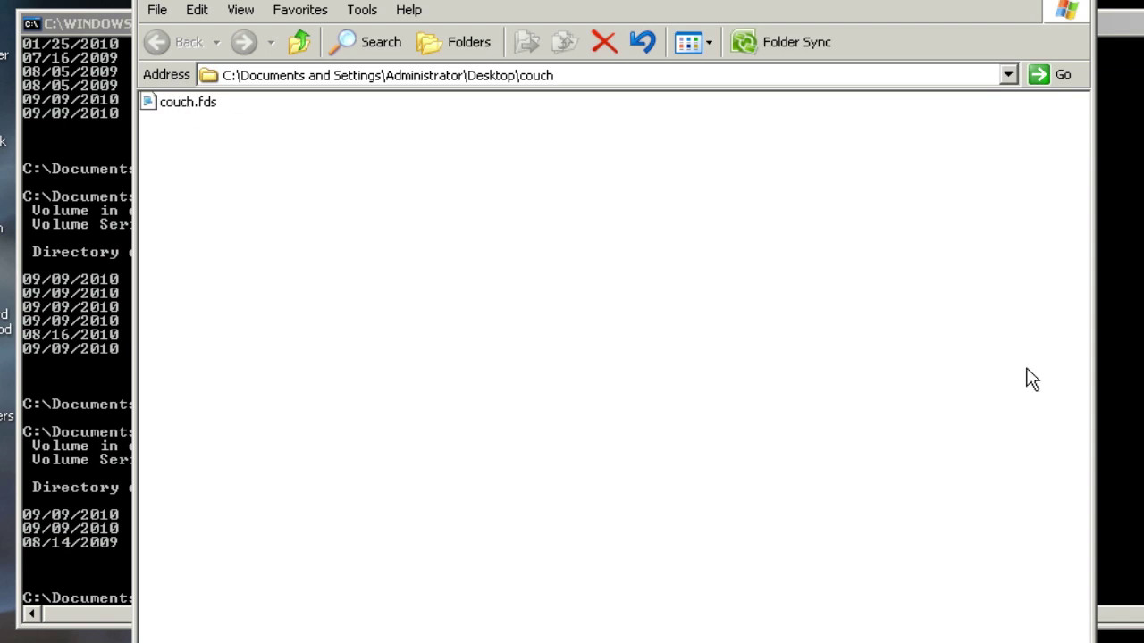
left_click(1129, 273)
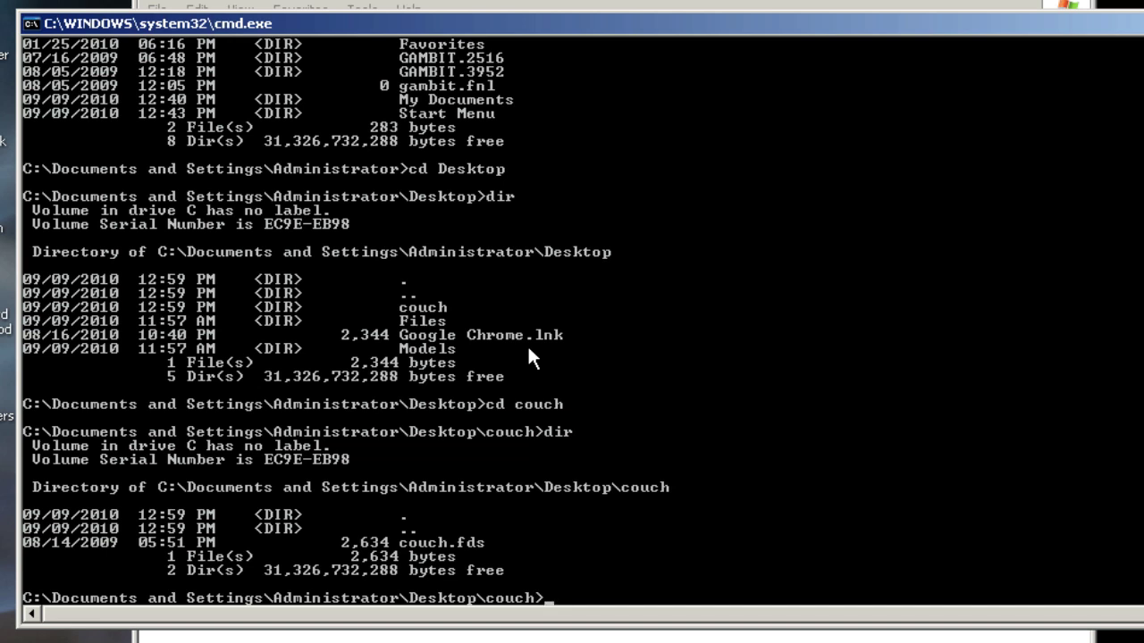
type("fds5 couch.fds")
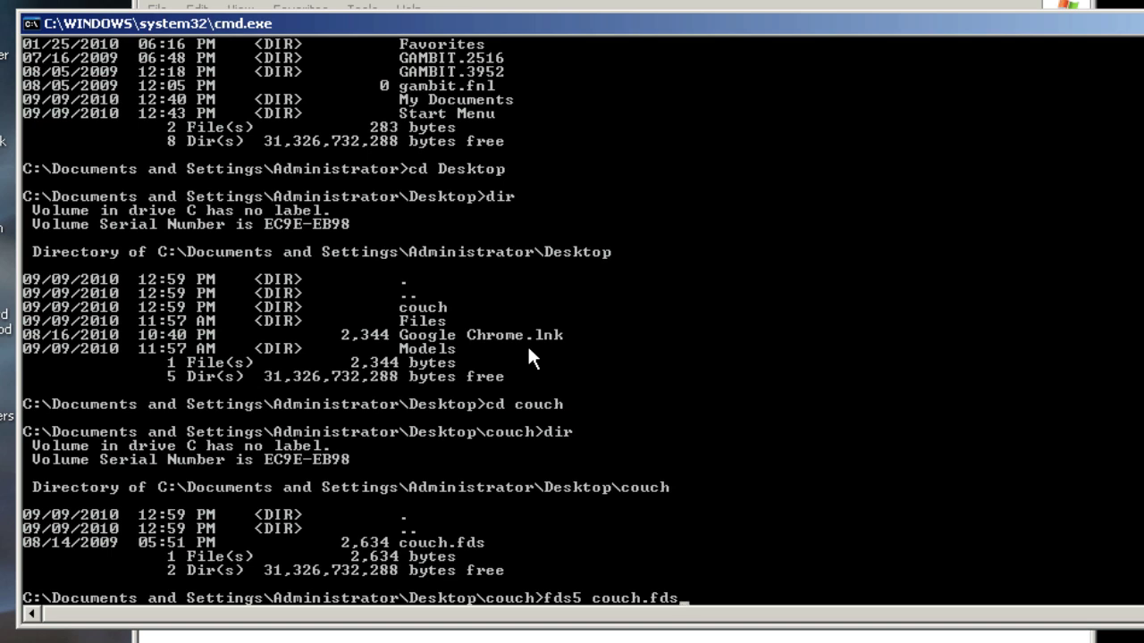
key("Return")
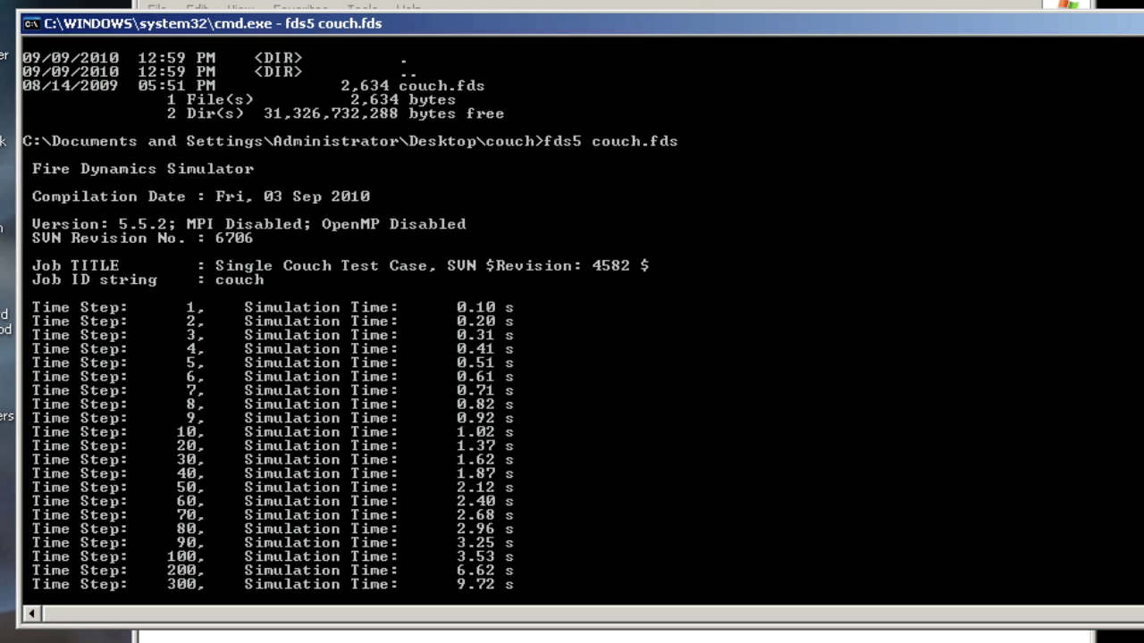
Check the couch folder for new outputs like couch_hrr.csv, then return to the running console.
left_click(701, 3)
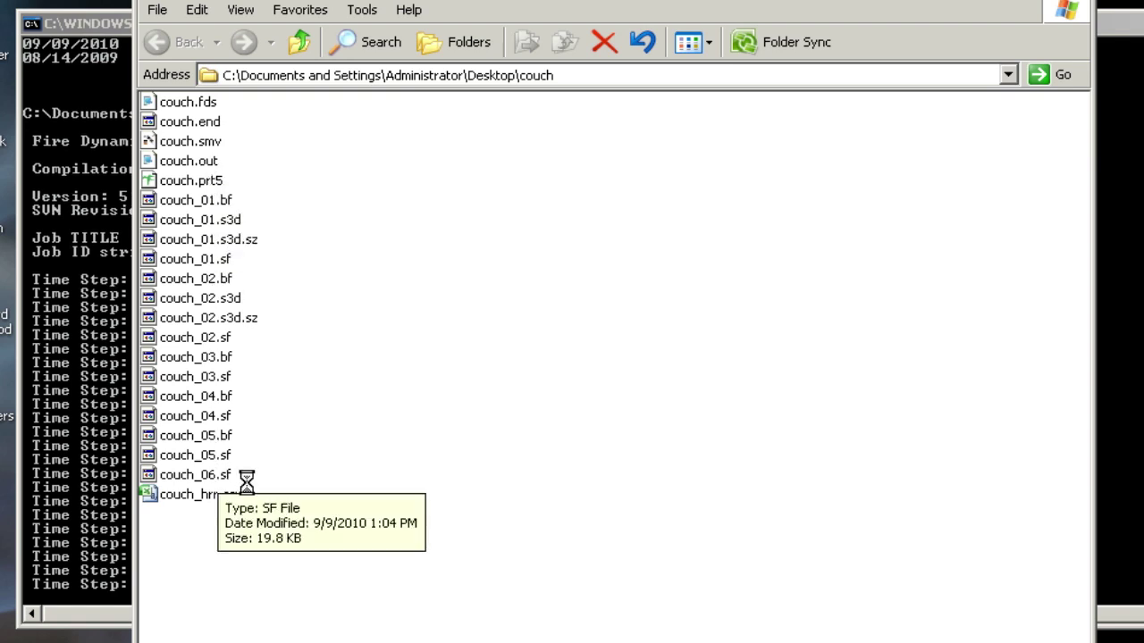
left_click(223, 497)
left_click(443, 510)
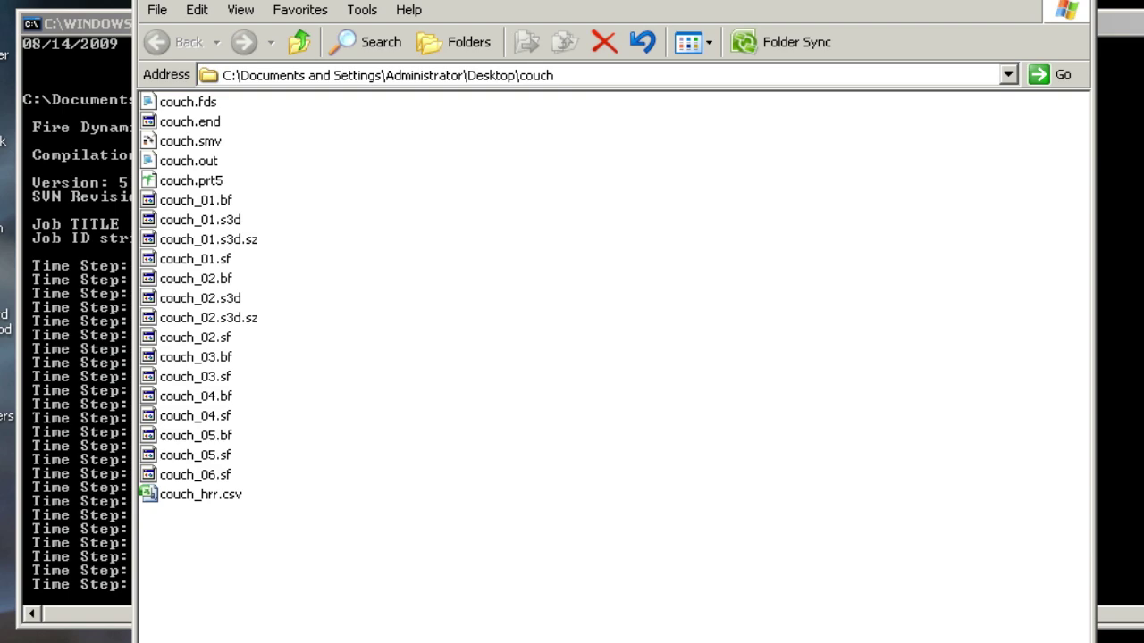
left_click(1118, 332)
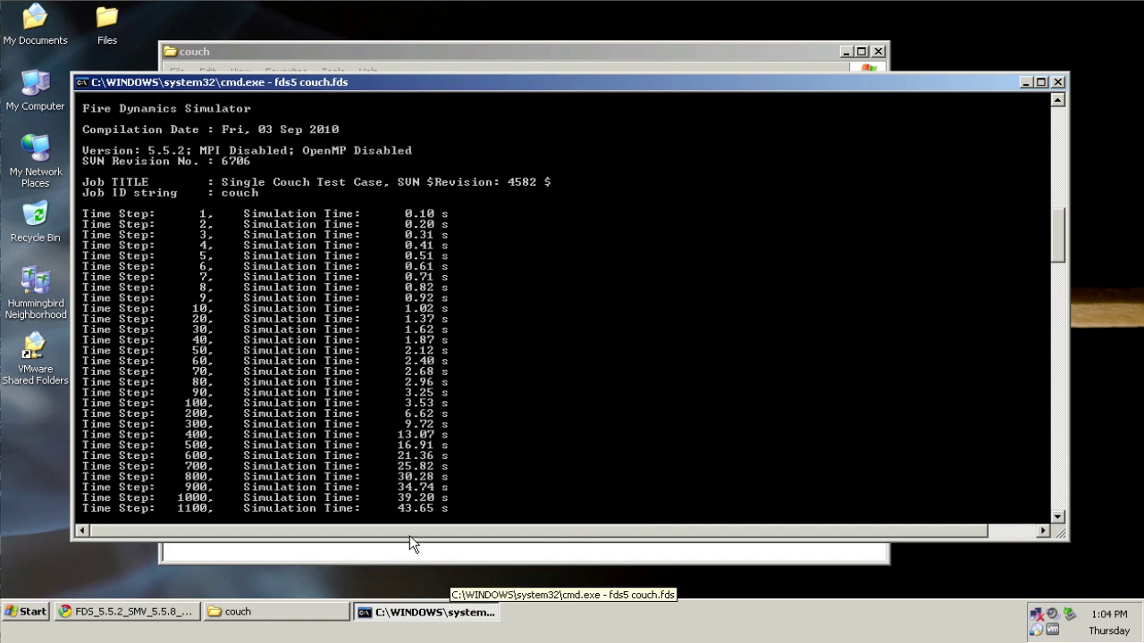
left_click(430, 622)
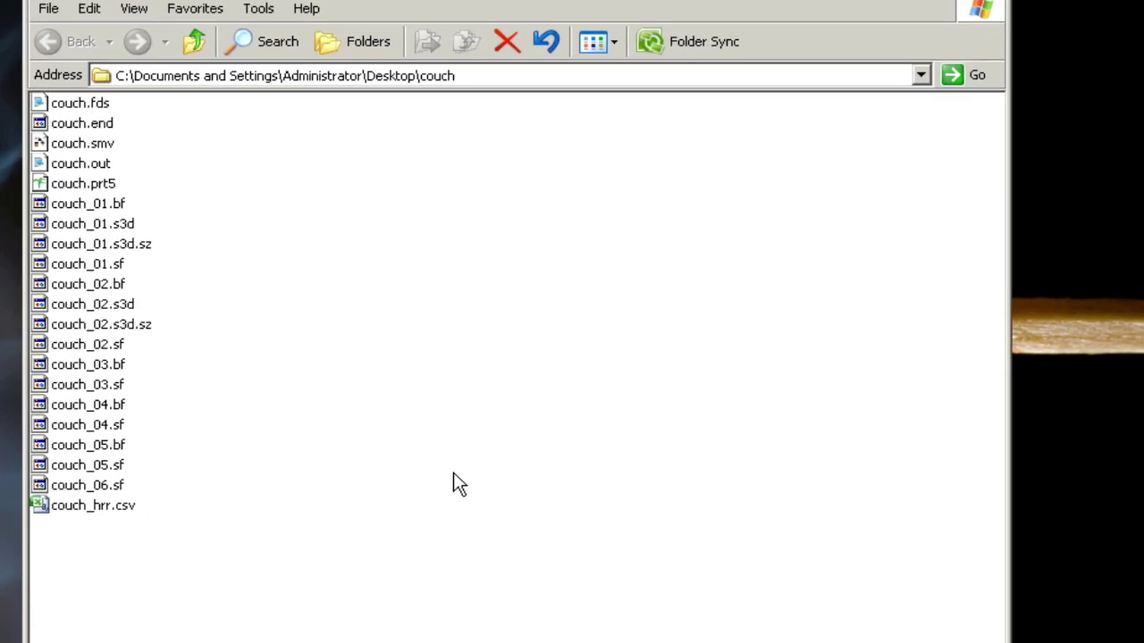
double_click(97, 105)
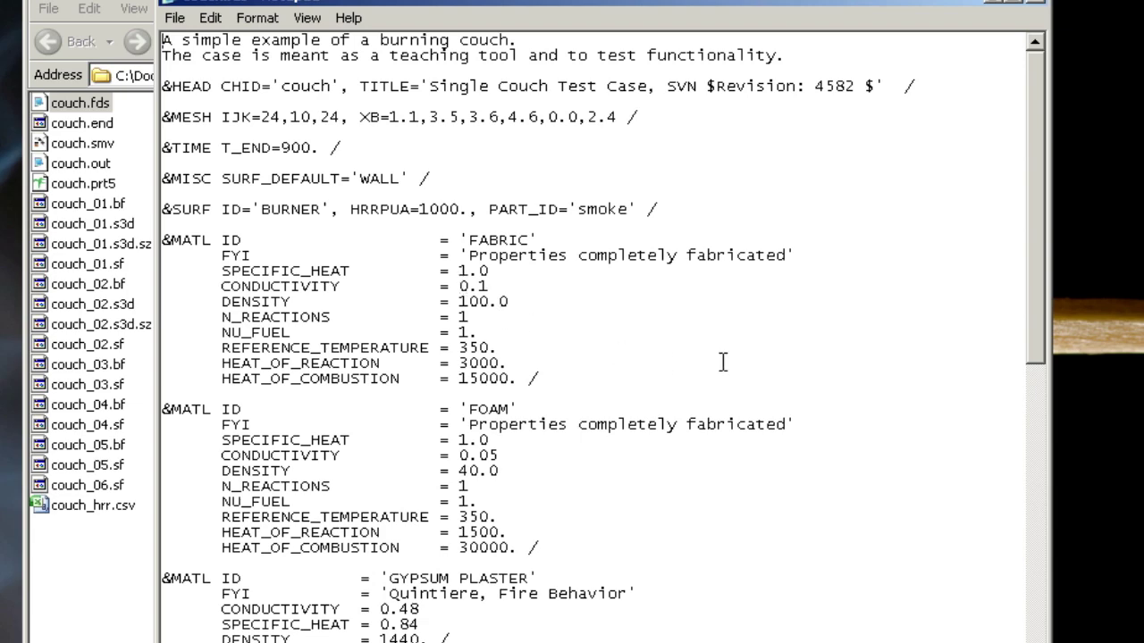
scroll(592, 249, "down", 13)
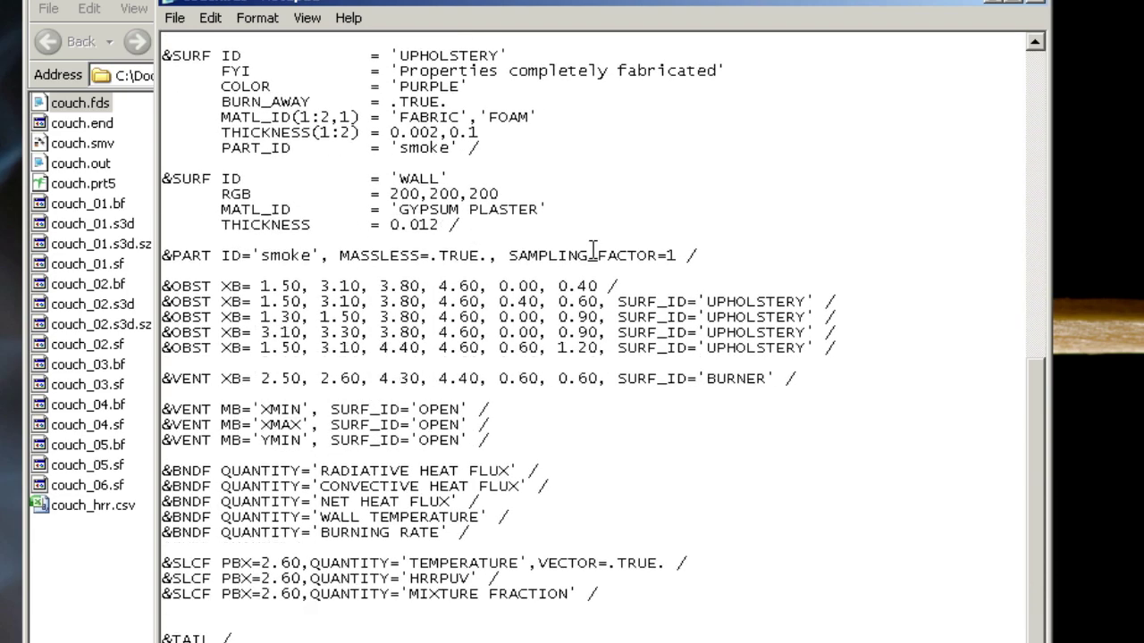
scroll(592, 249, "up", 13)
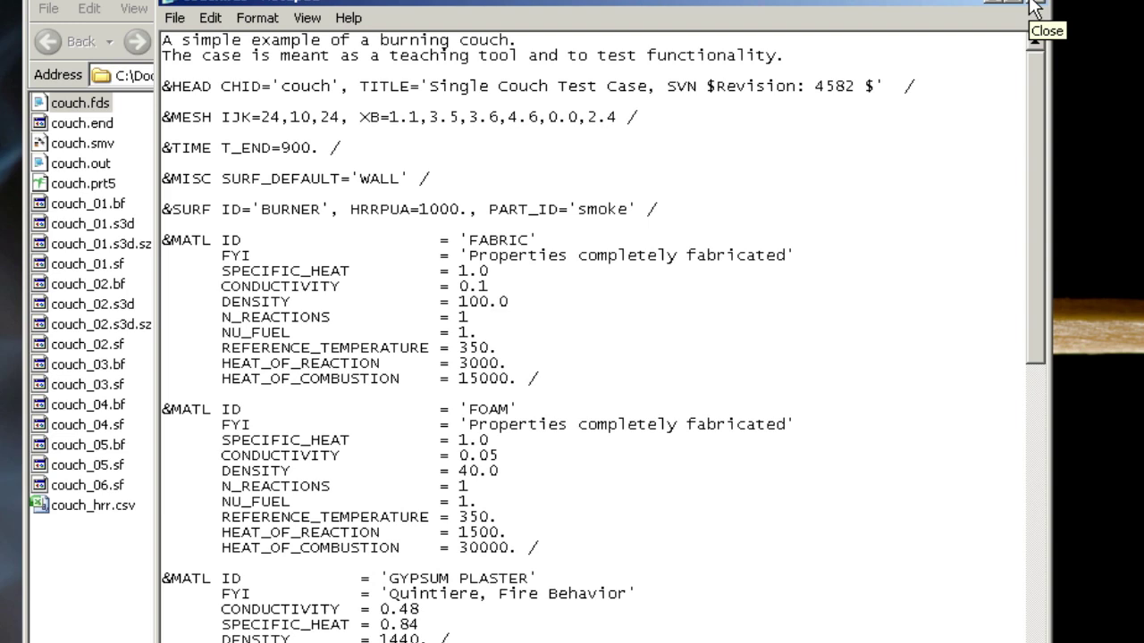
Close the couch.fds Notepad window and highlight couch.smv and couch_hrr.csv in the folder.
left_click(1036, 7)
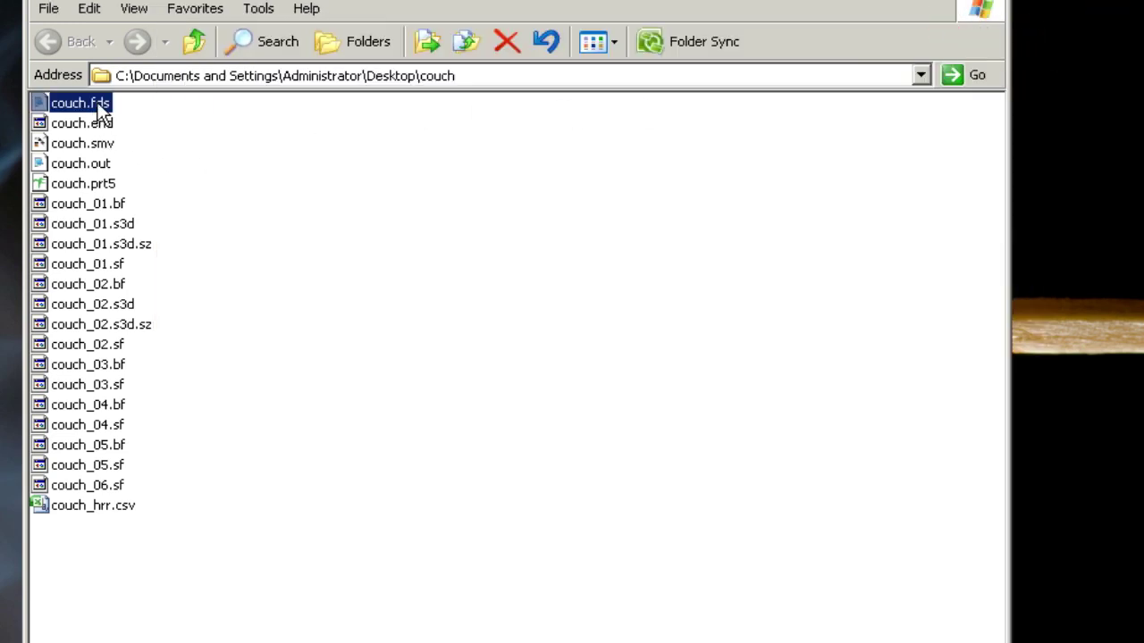
left_click_drag(128, 141, 119, 634)
left_click(125, 624)
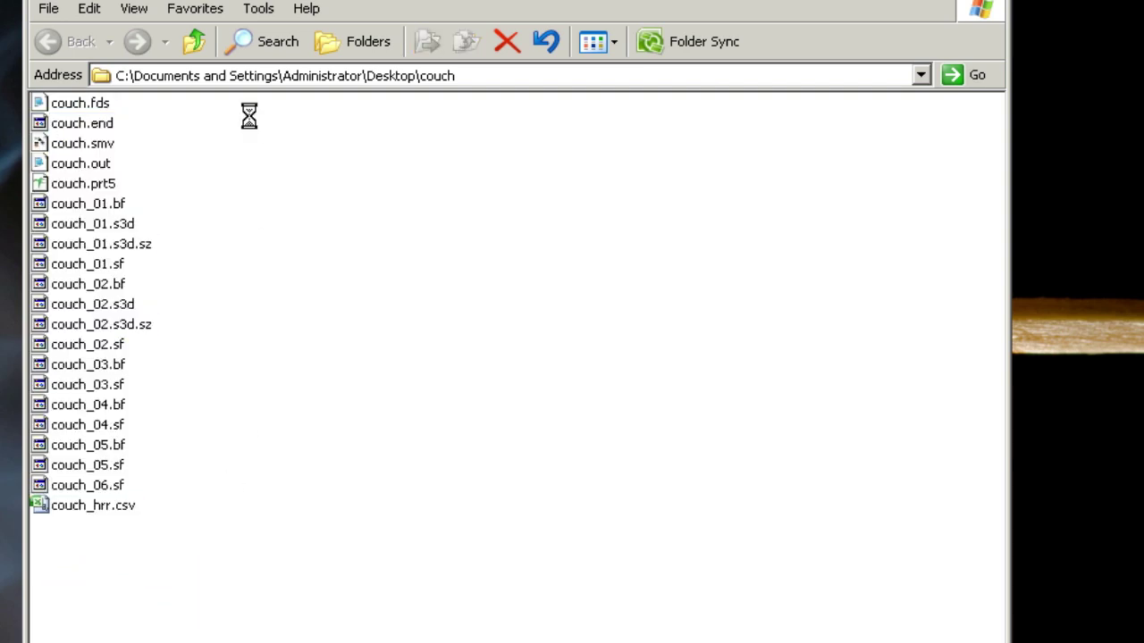
left_click(55, 145)
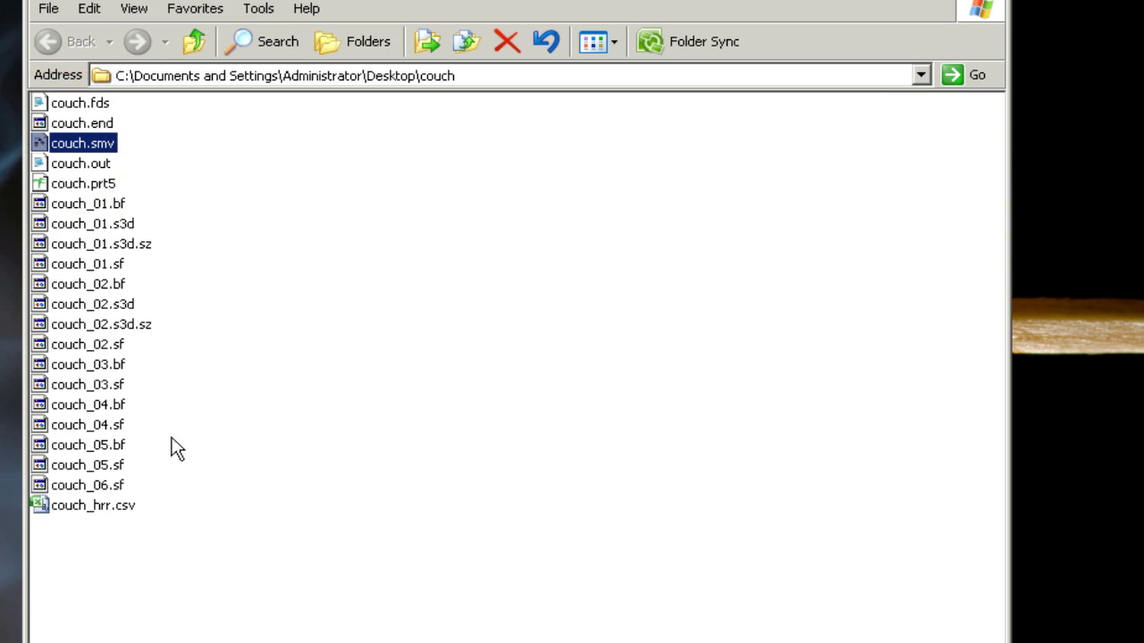
left_click(103, 505)
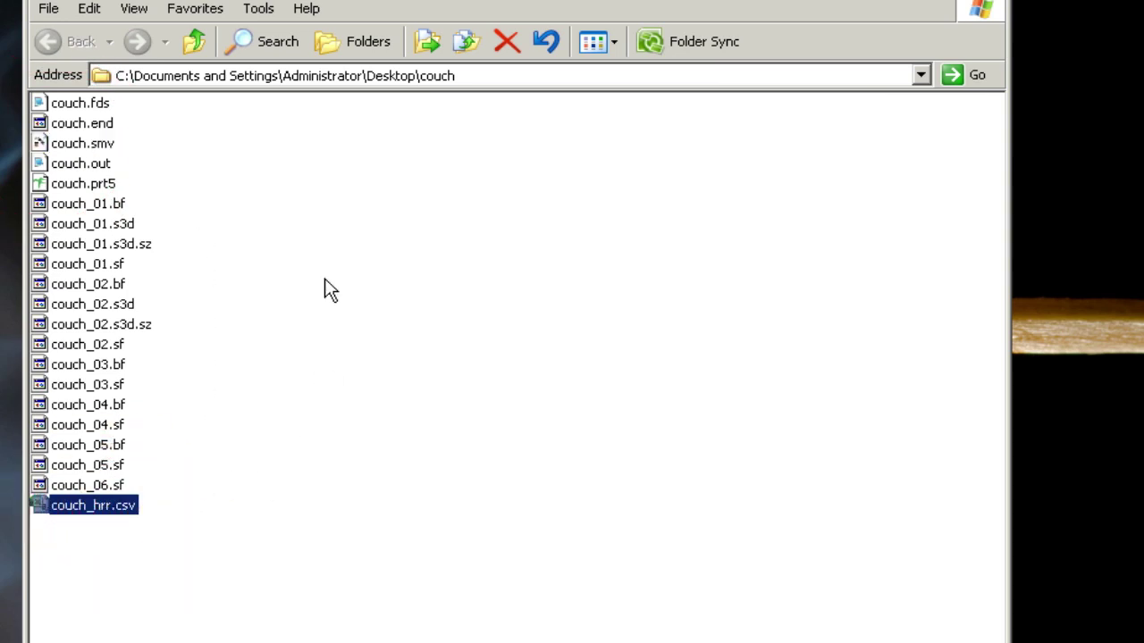
left_click(103, 166)
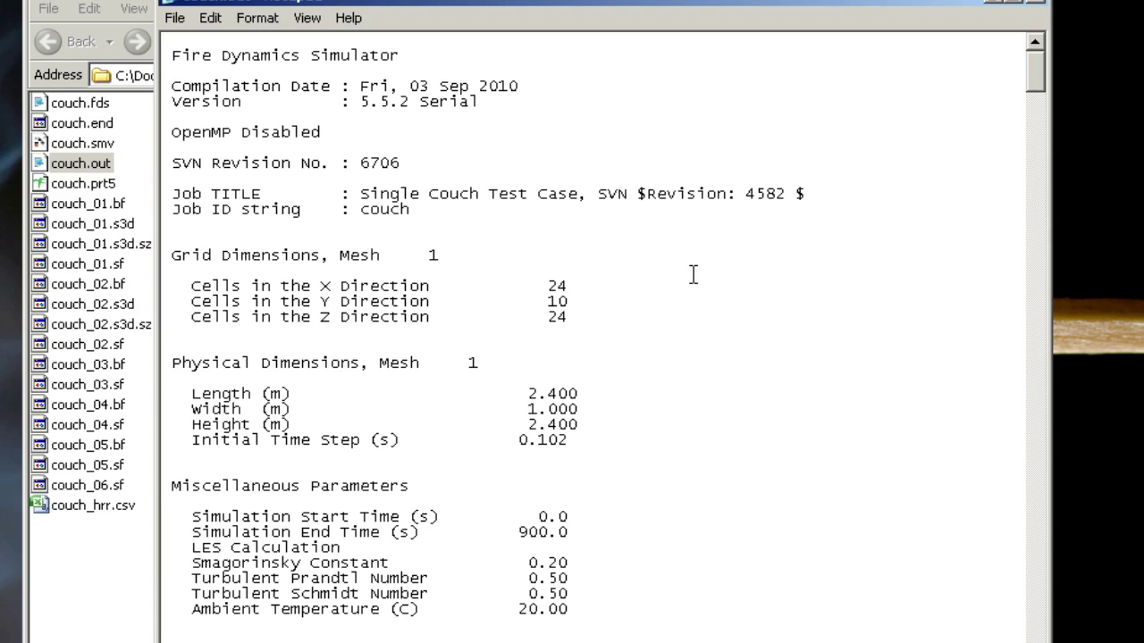
scroll(694, 275, "down", 9)
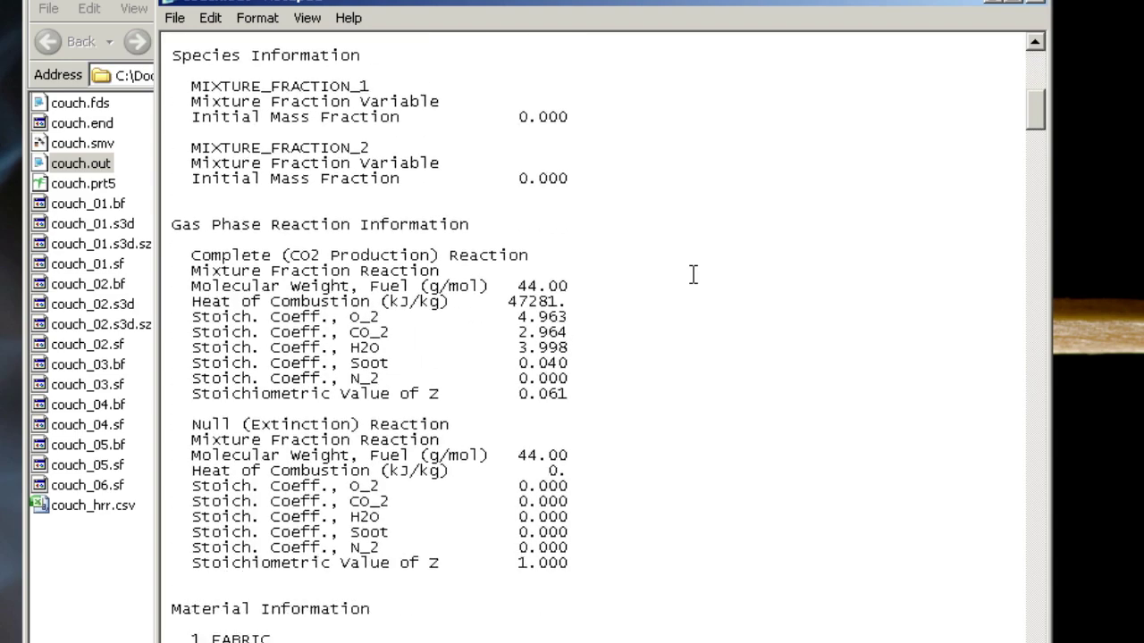
scroll(693, 274, "up", 9)
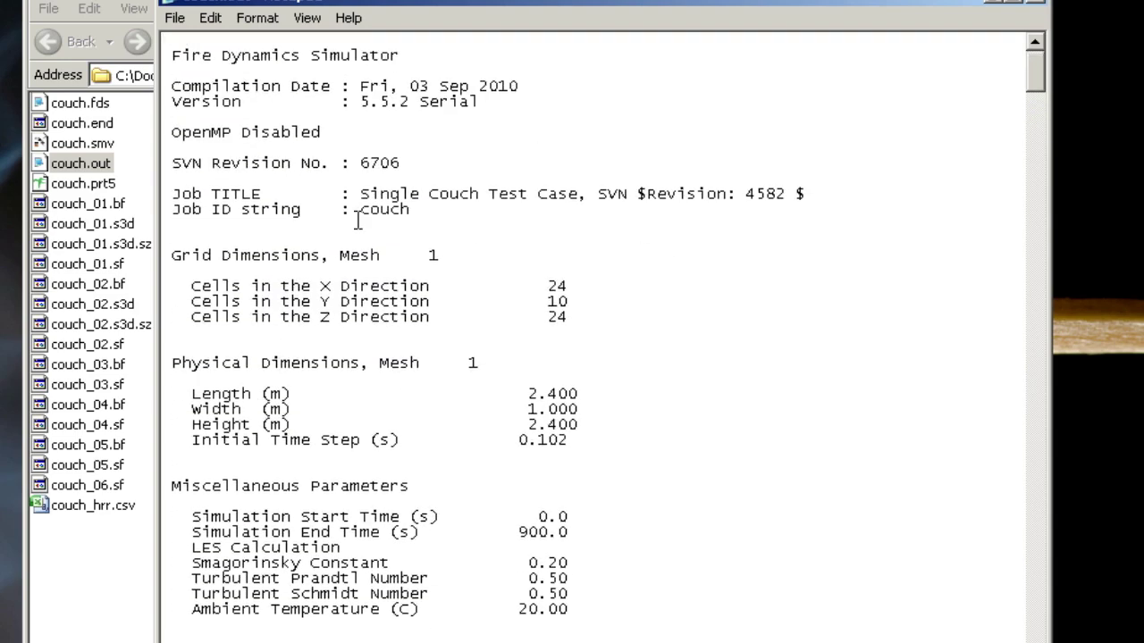
scroll(760, 260, "down", 13)
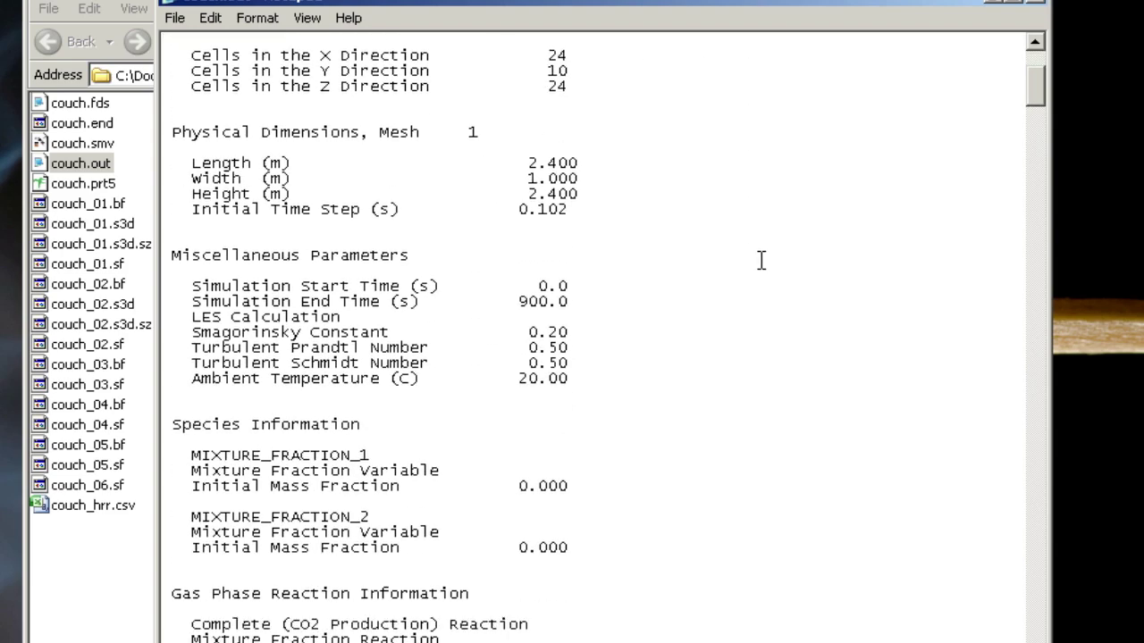
scroll(672, 137, "down", 20)
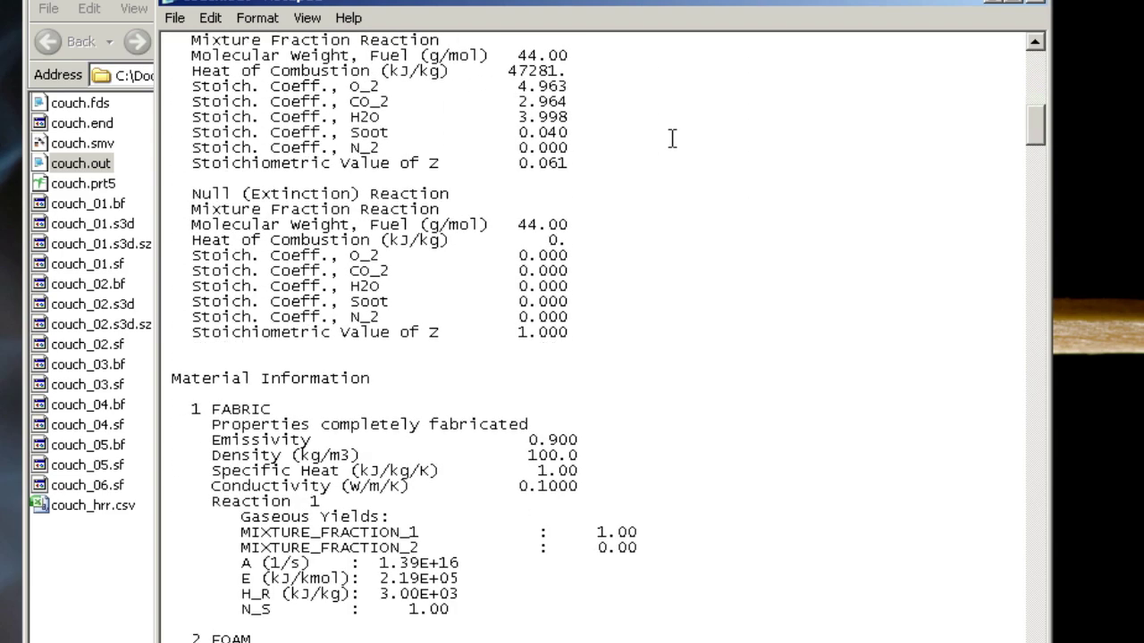
scroll(672, 138, "down", 20)
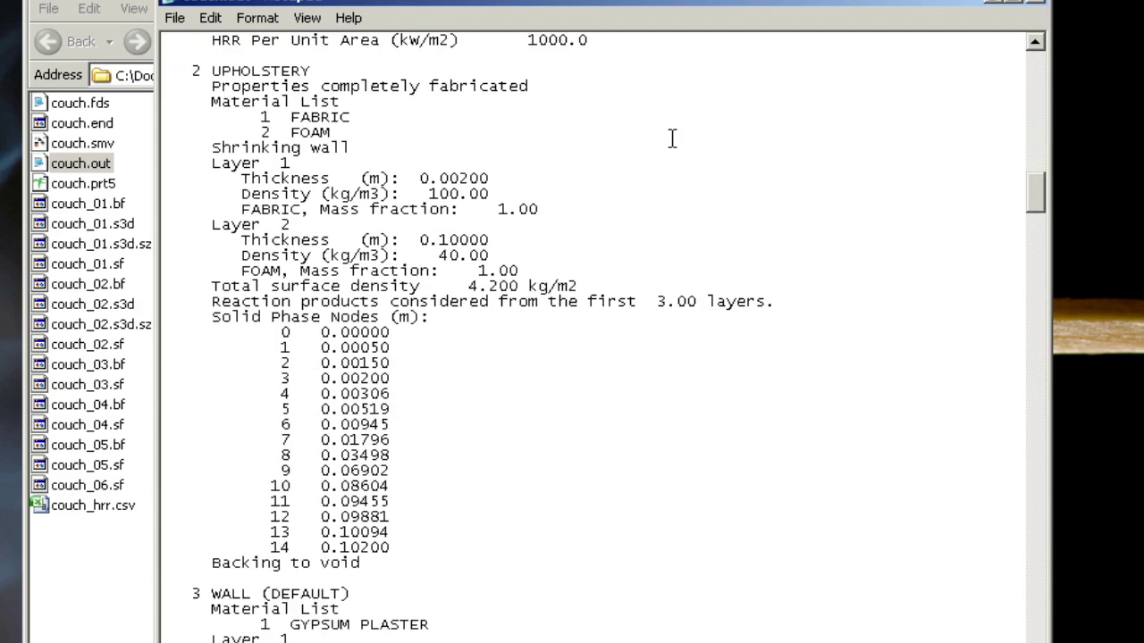
scroll(672, 138, "down", 20)
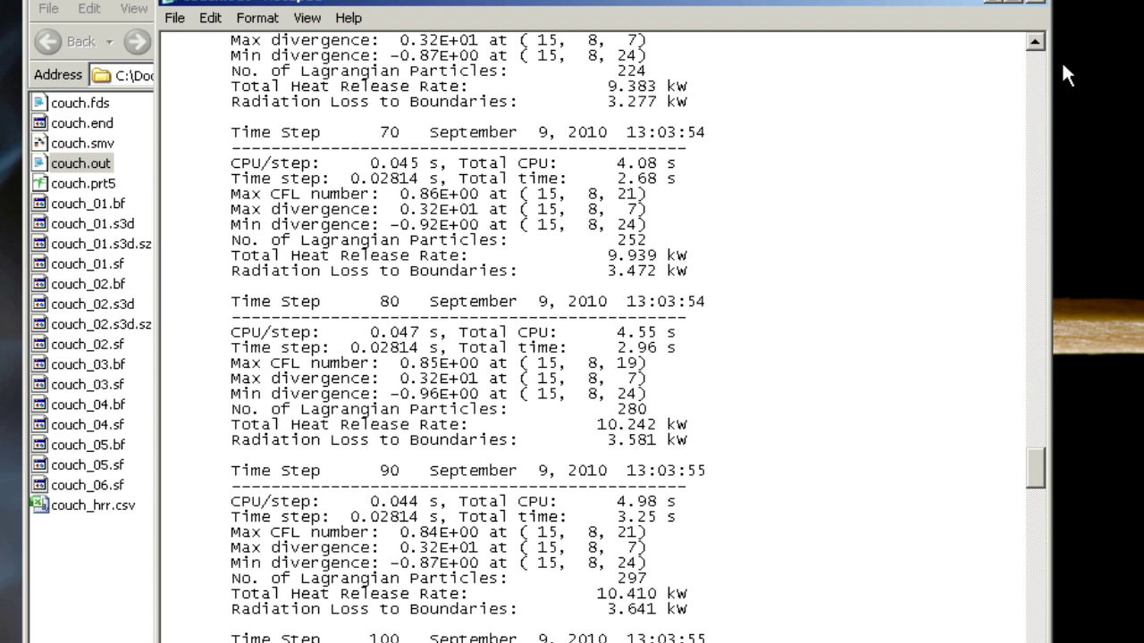
left_click(1036, 7)
left_click(229, 204)
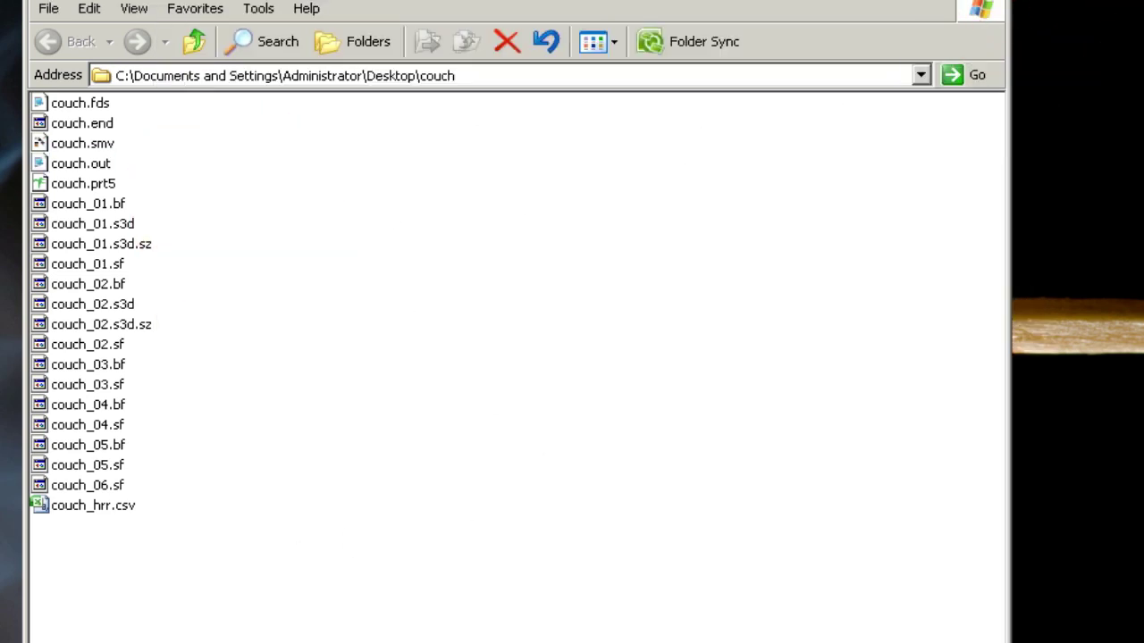
Double-click couch.smv to launch Smokeview with the couch results.
left_click(80, 146)
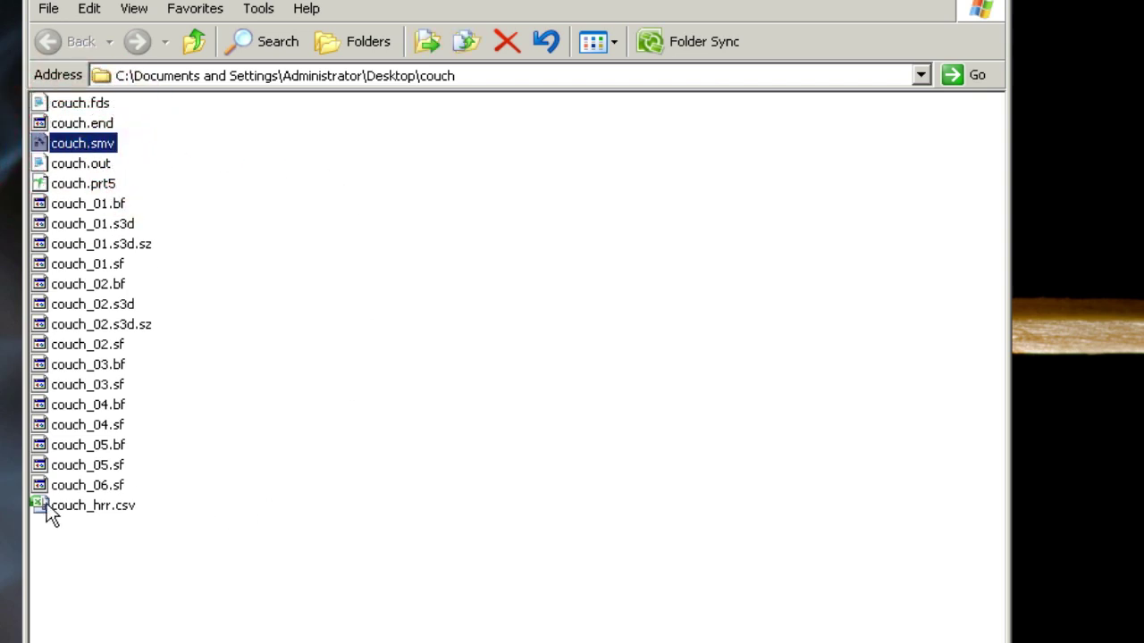
double_click(92, 143)
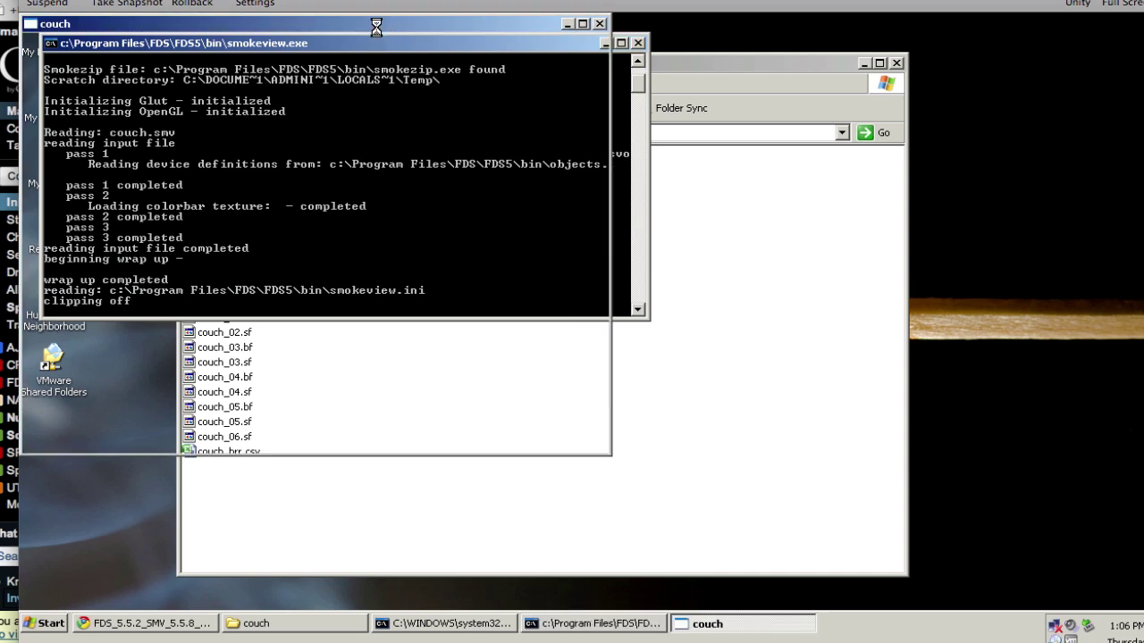
Move and enlarge the Smokeview window and rotate the couch model into perspective.
left_click_drag(377, 27, 581, 109)
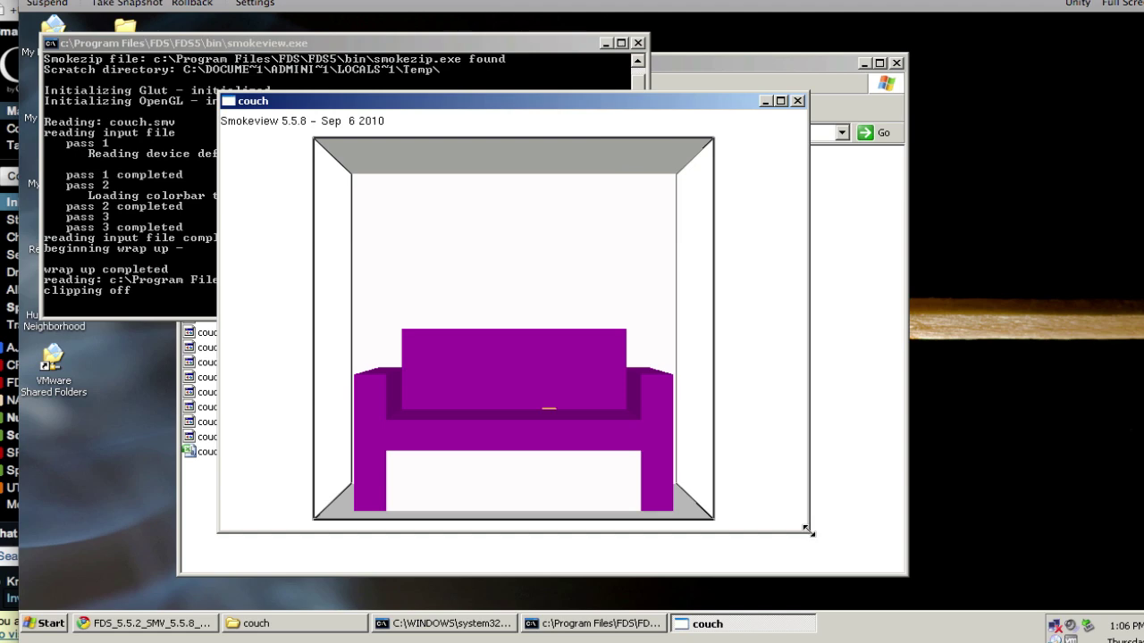
left_click_drag(808, 531, 871, 565)
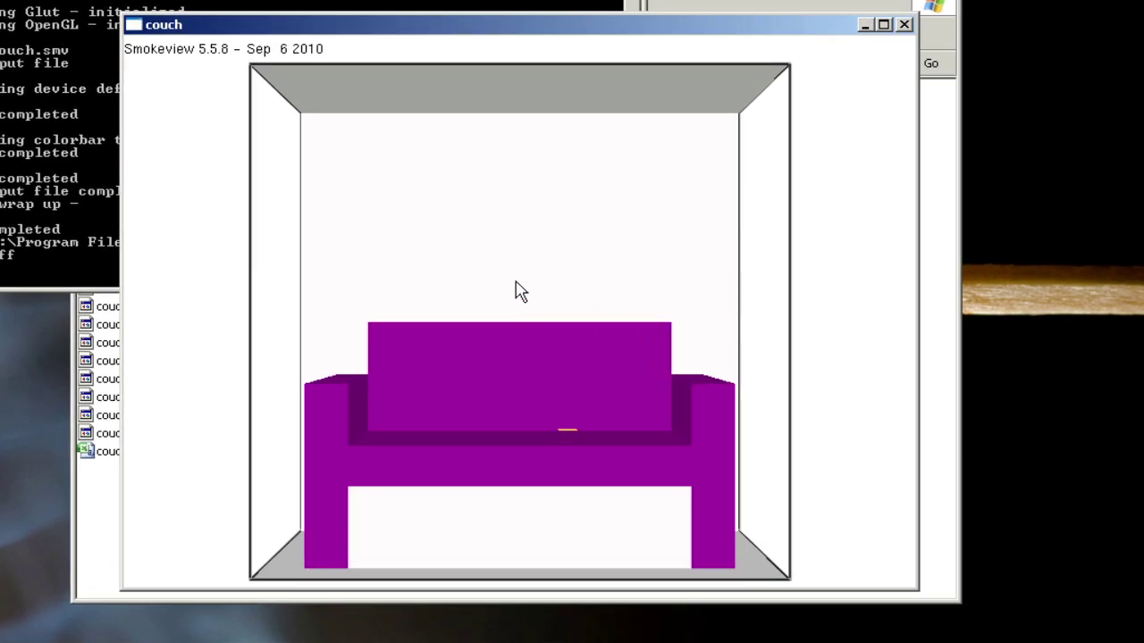
left_click_drag(515, 281, 539, 301)
Show the Load/Unload > 3D Smoke list, including HRRPUV (RLE).
right_click(449, 224)
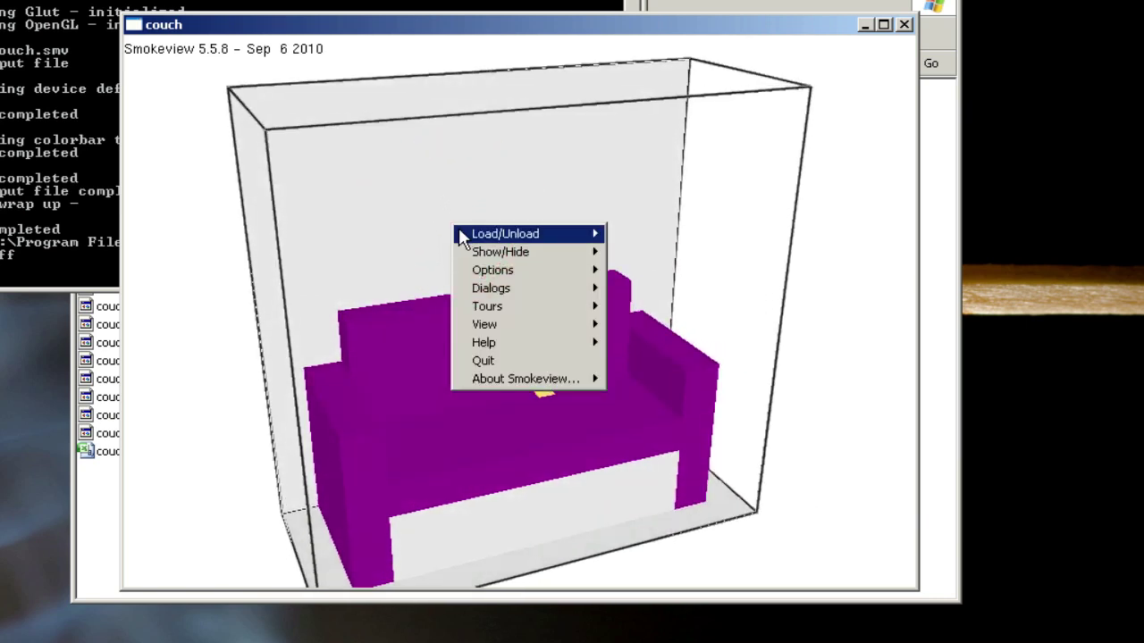
mouse_move(460, 232)
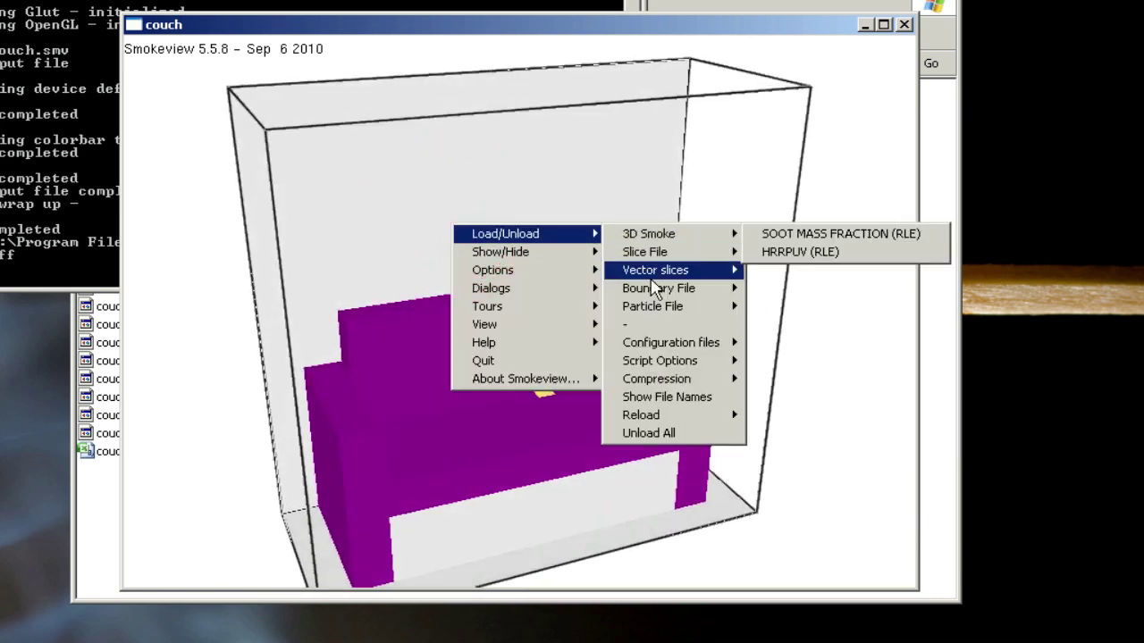
mouse_move(659, 297)
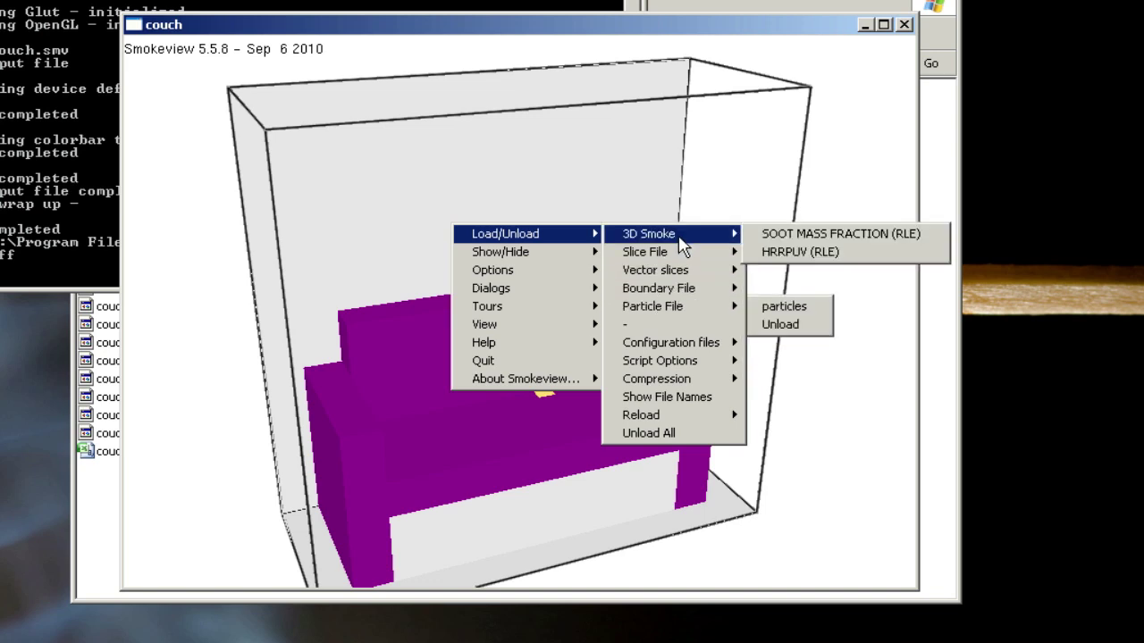
mouse_move(681, 258)
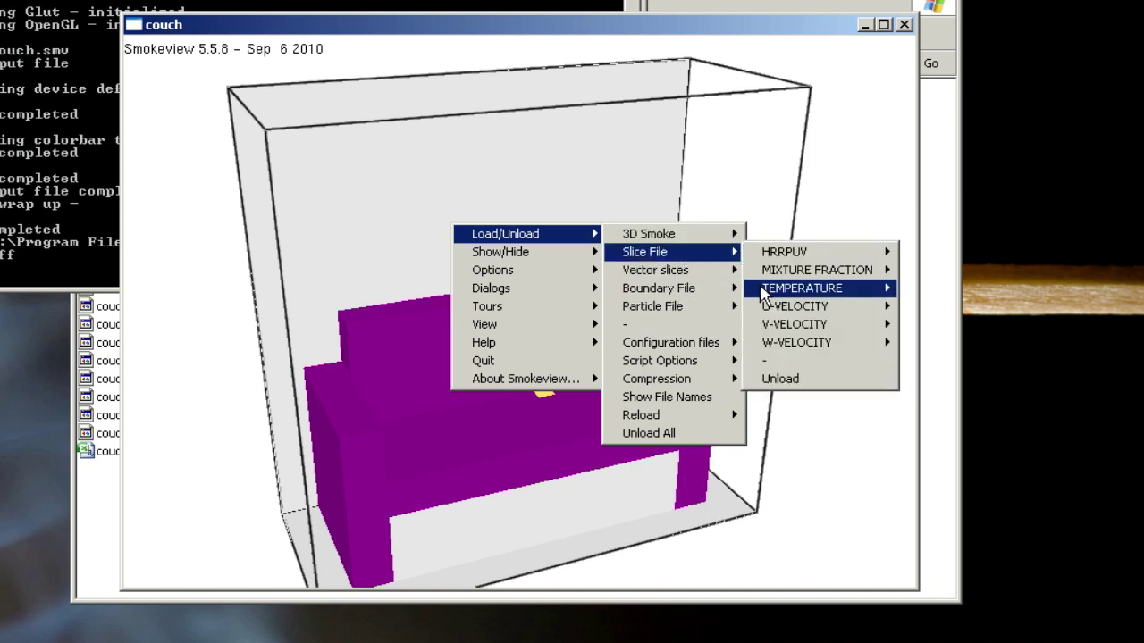
mouse_move(700, 281)
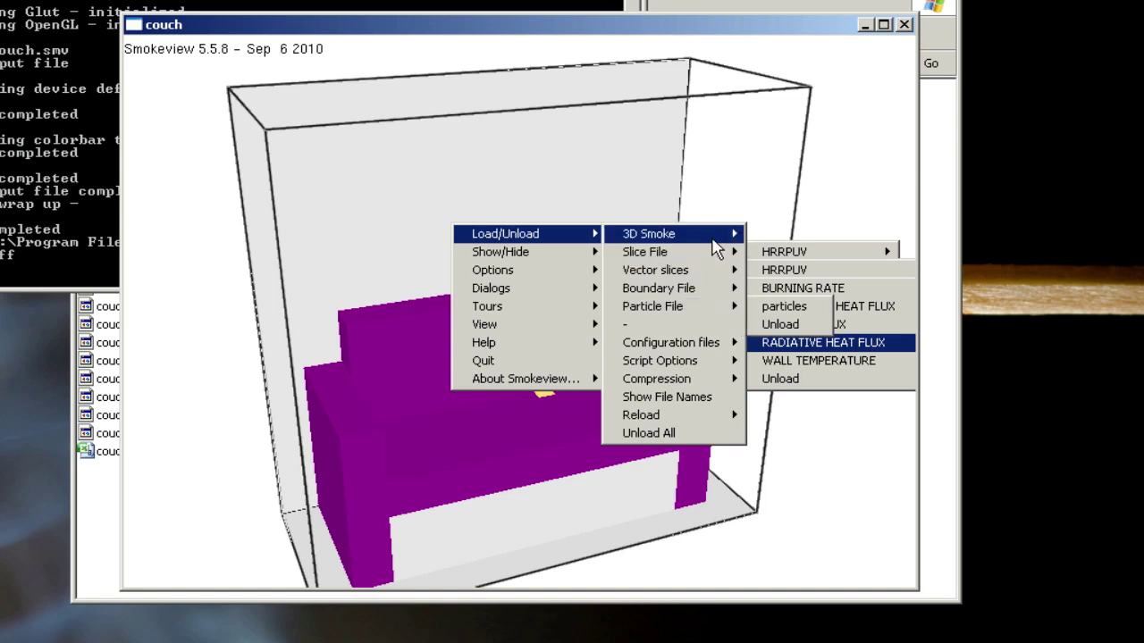
mouse_move(715, 248)
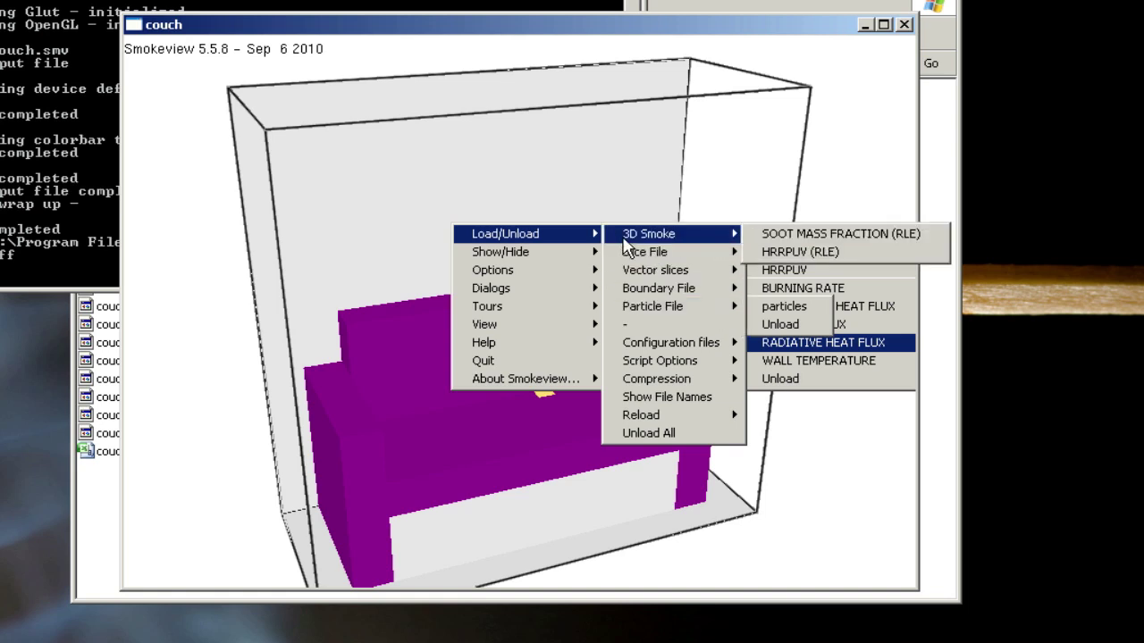
left_click(801, 253)
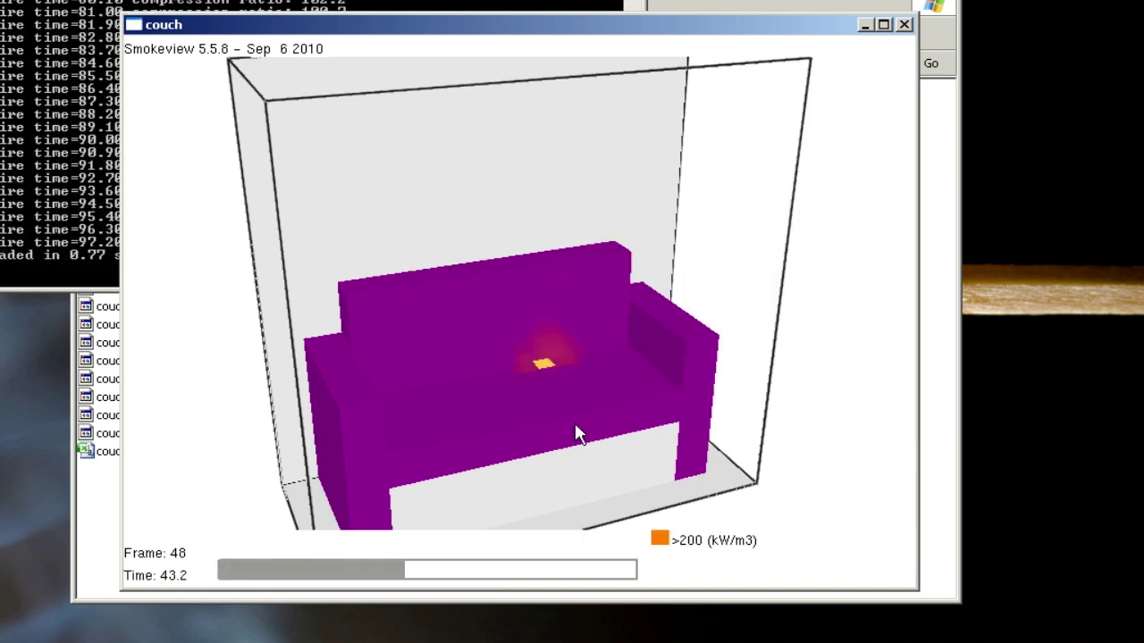
left_click_drag(575, 434, 549, 417)
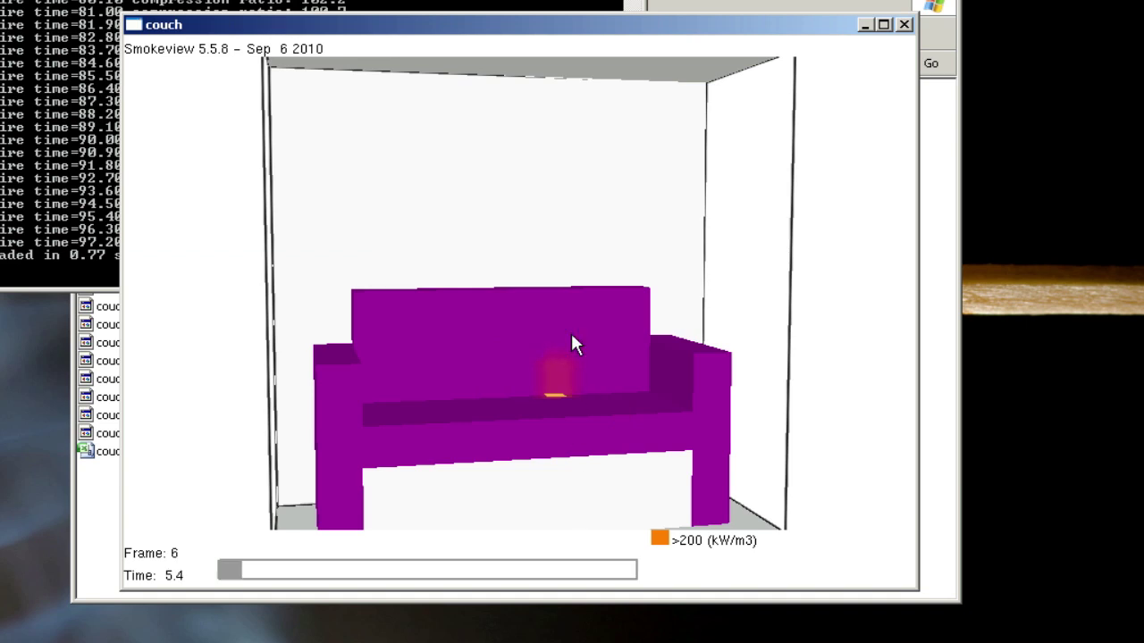
right_click(555, 168)
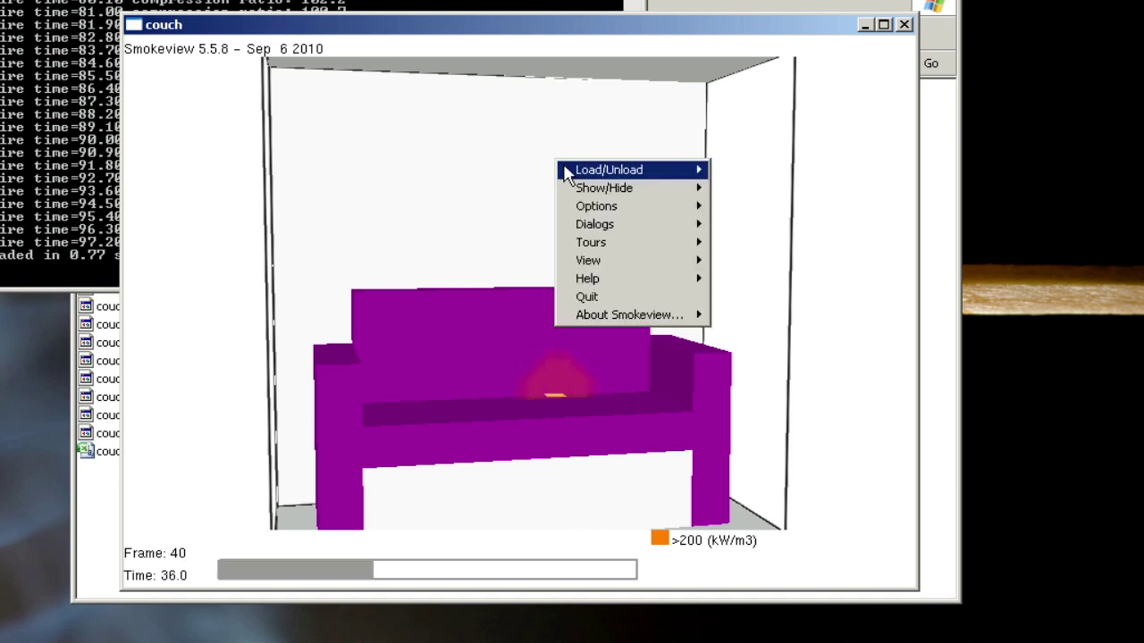
mouse_move(568, 172)
mouse_move(755, 175)
left_click(872, 171)
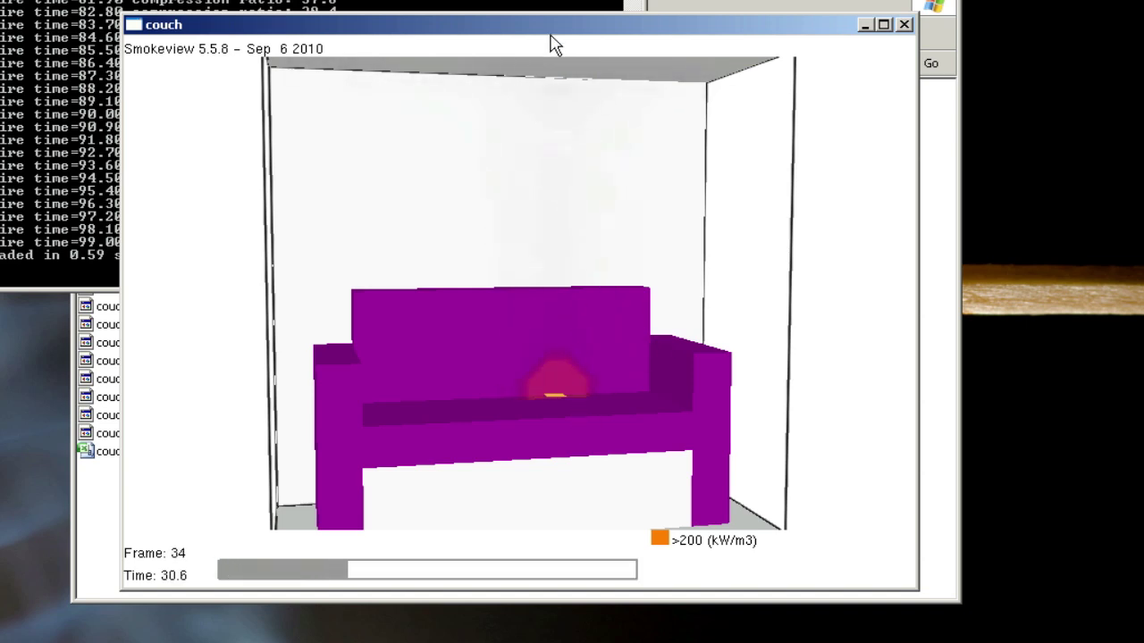
Load the TEMPERATURE slice at X=2.6 and rotate the scene to view it side-on.
right_click(376, 183)
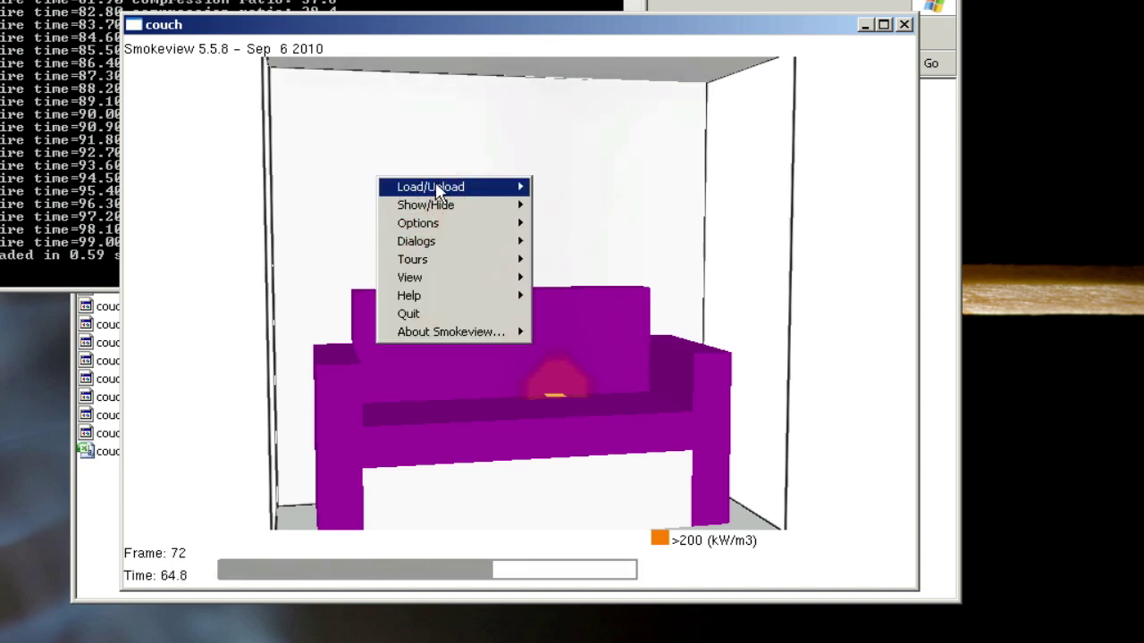
left_click(467, 186)
left_click(595, 206)
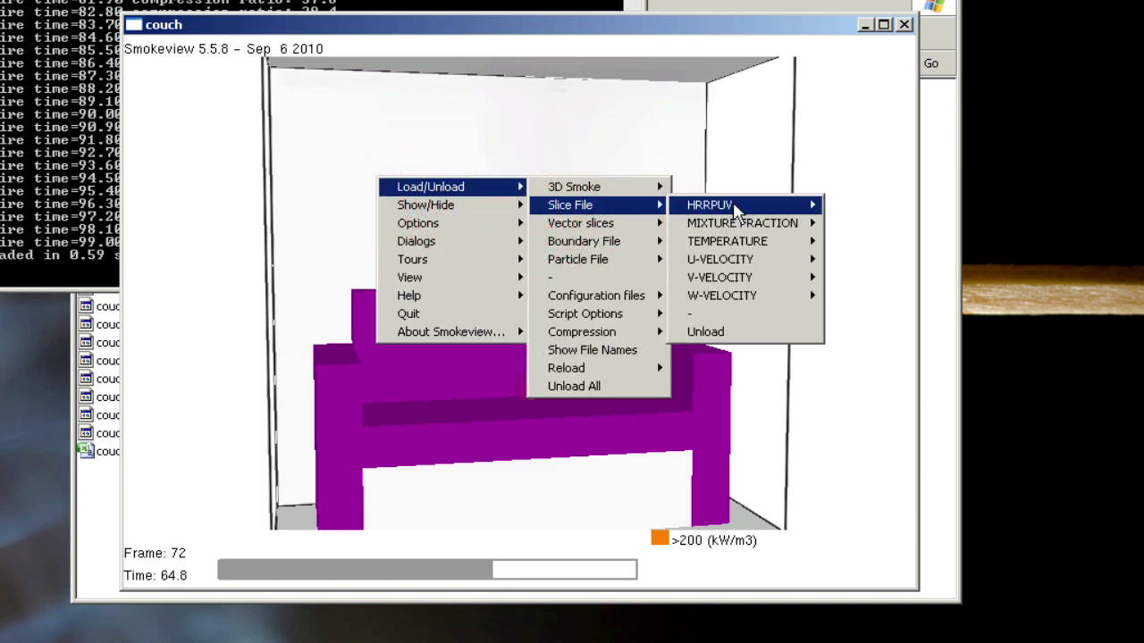
mouse_move(741, 243)
left_click(843, 243)
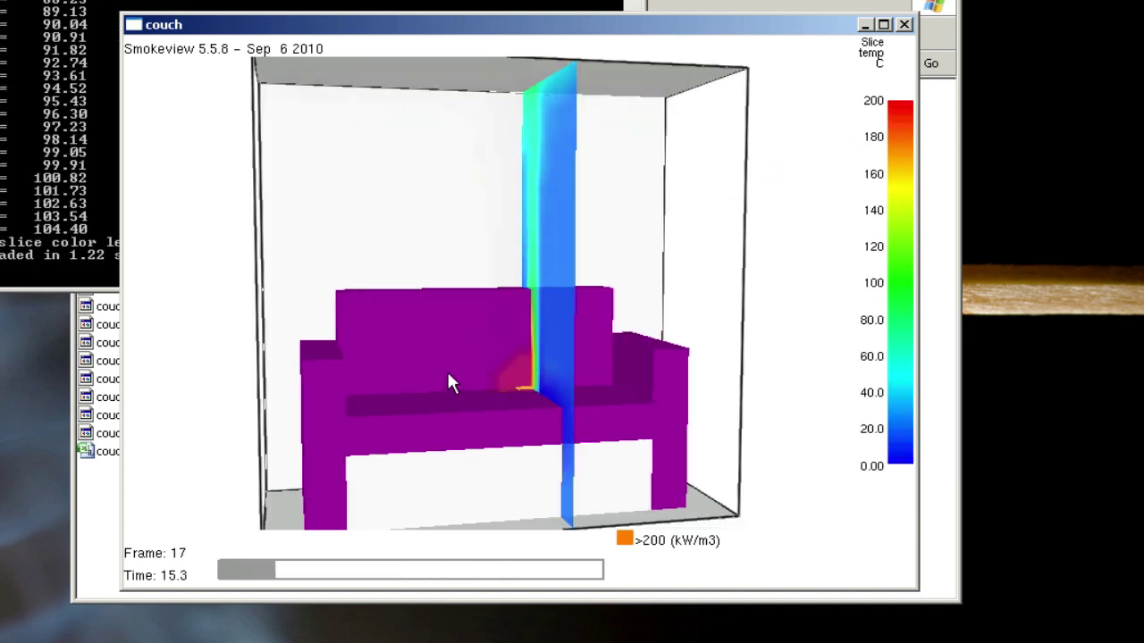
left_click_drag(450, 383, 486, 349)
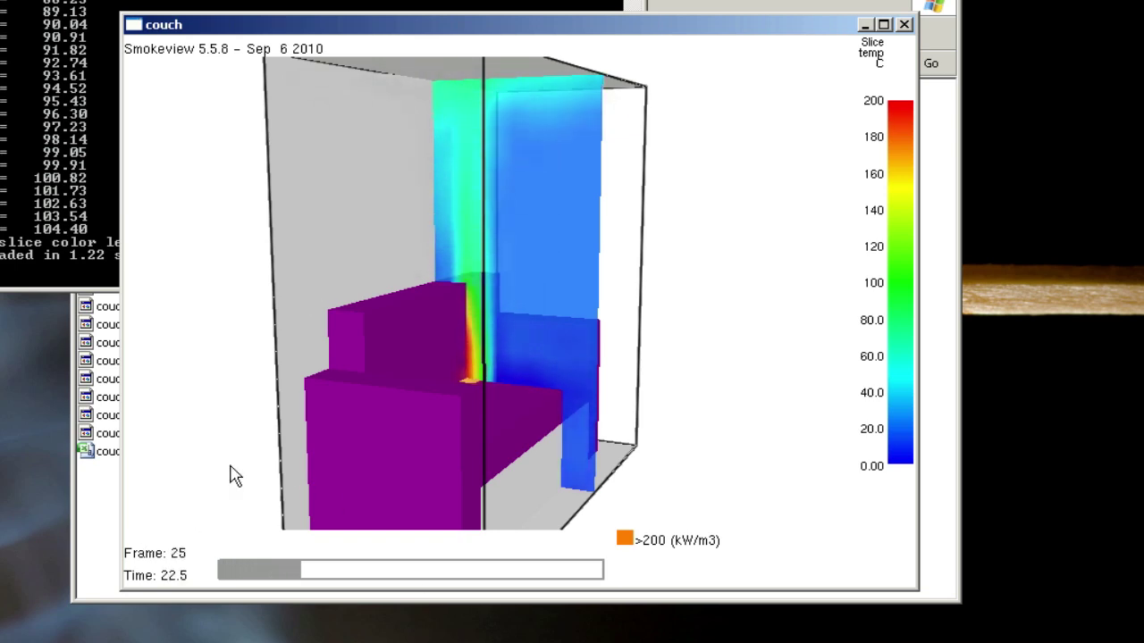
Reload the couch fire and TEMPERATURE slice data with Reload Now, then rotate back to a front view.
right_click(425, 213)
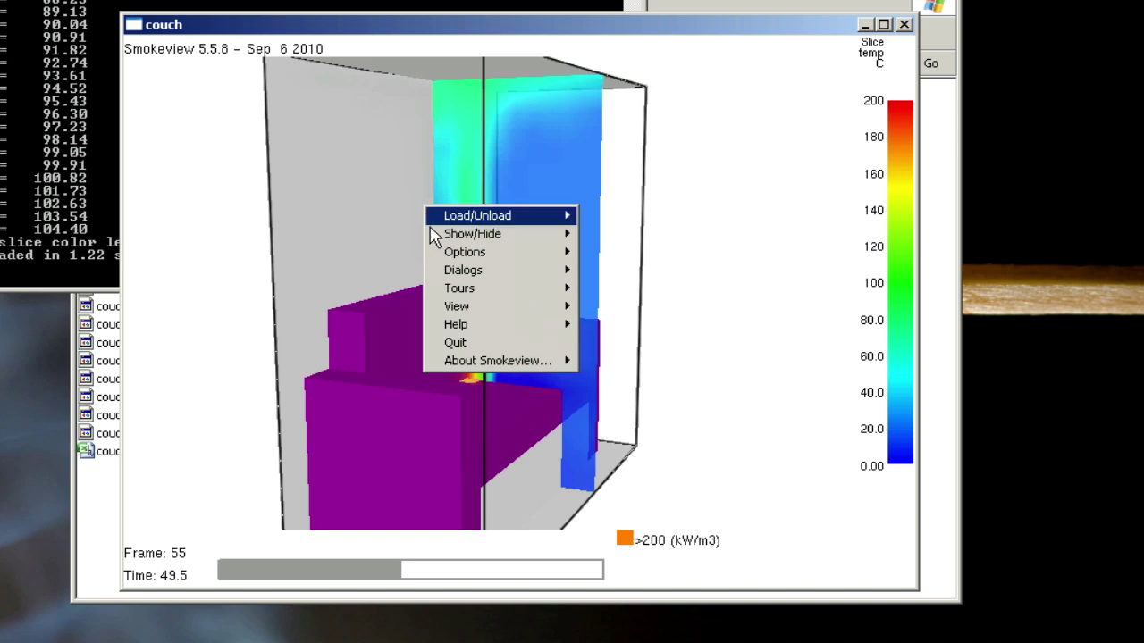
mouse_move(487, 256)
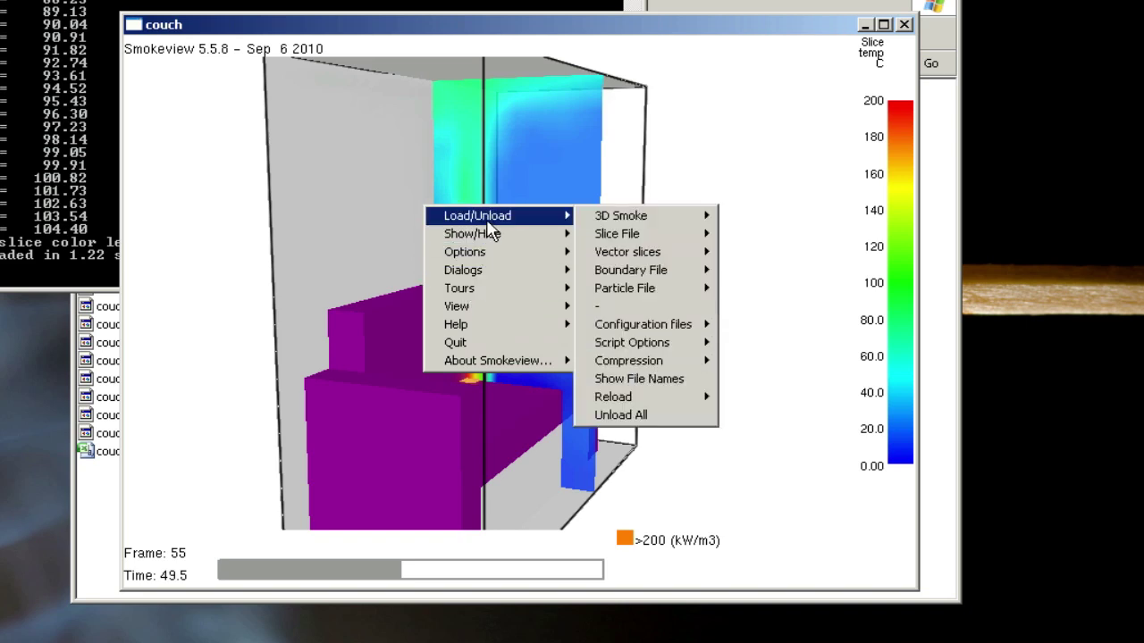
mouse_move(672, 407)
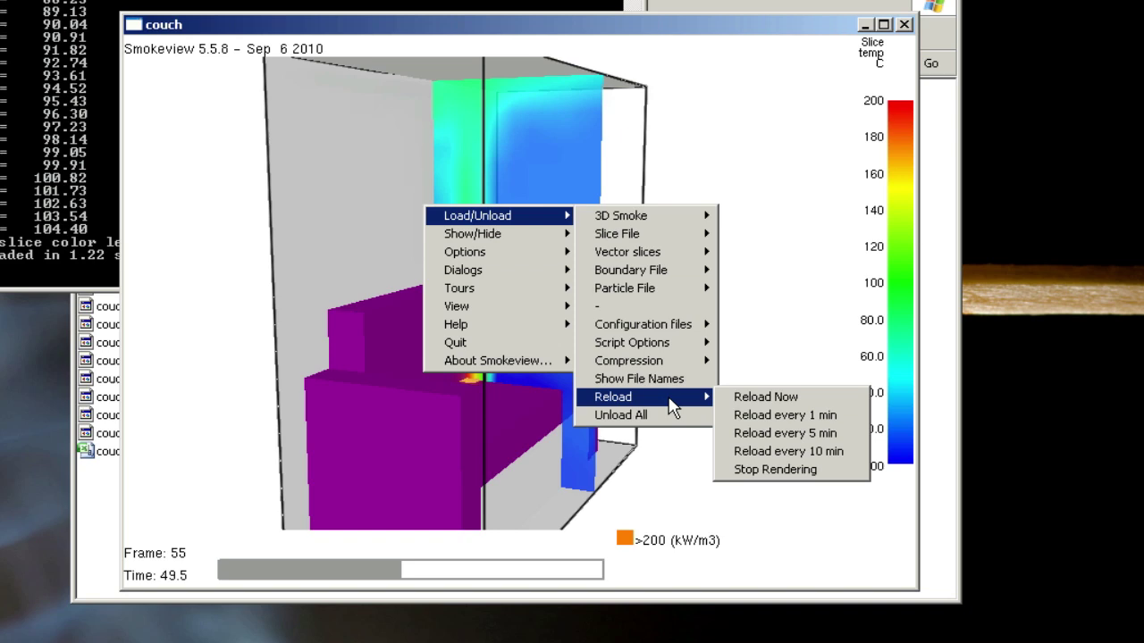
left_click(811, 397)
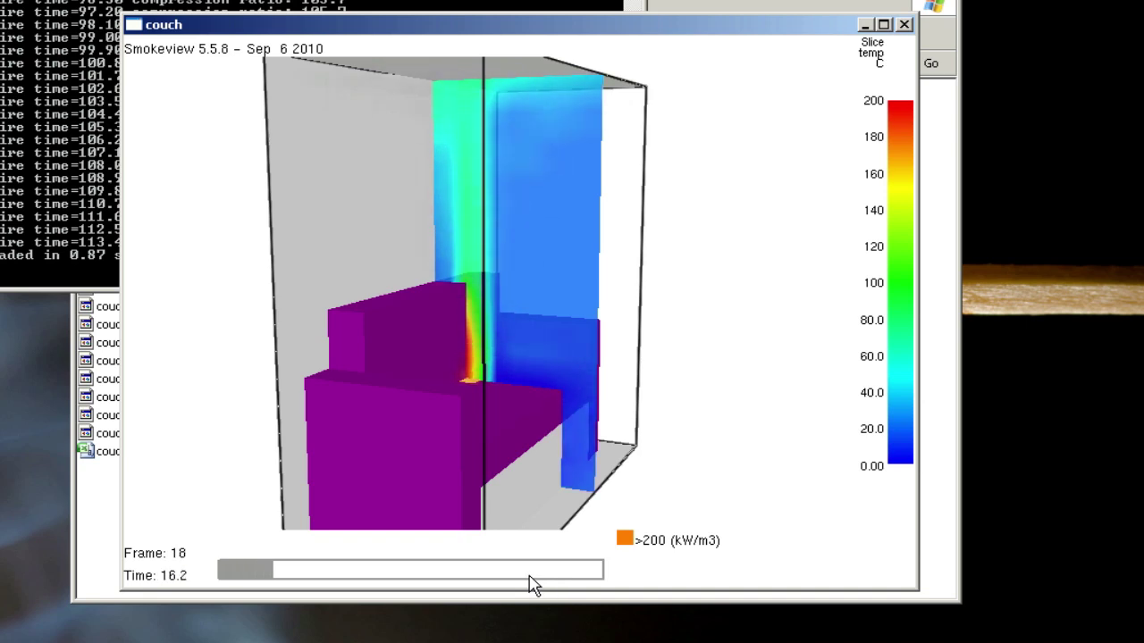
left_click_drag(658, 345, 541, 330)
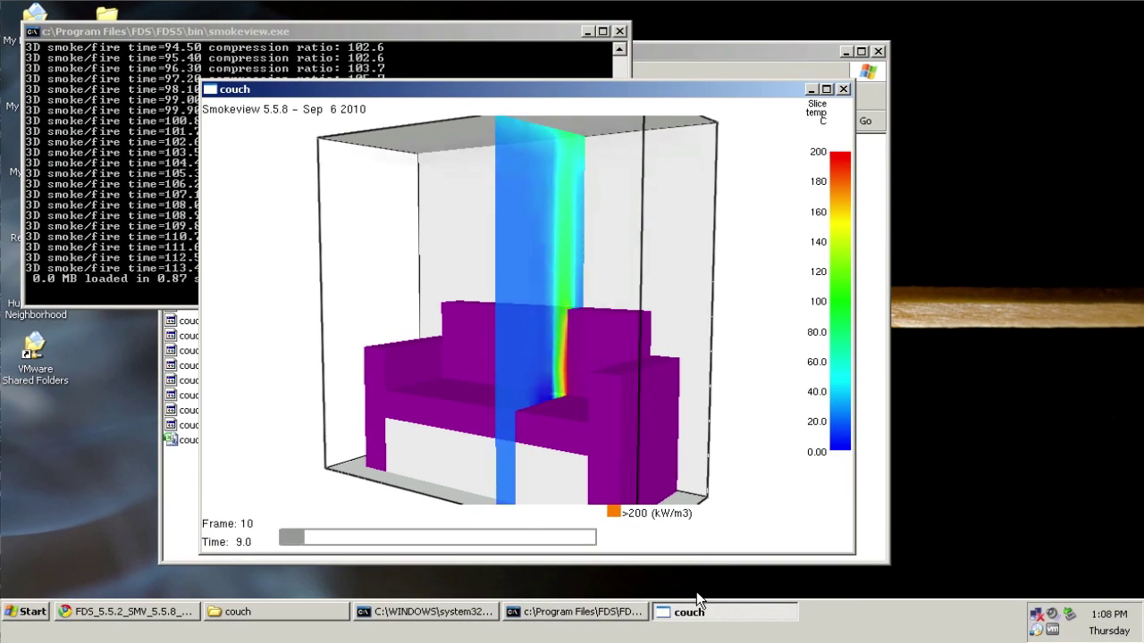
Minimize the Smokeview window and its console, then select couch_hrr.csv in the couch folder.
left_click(703, 613)
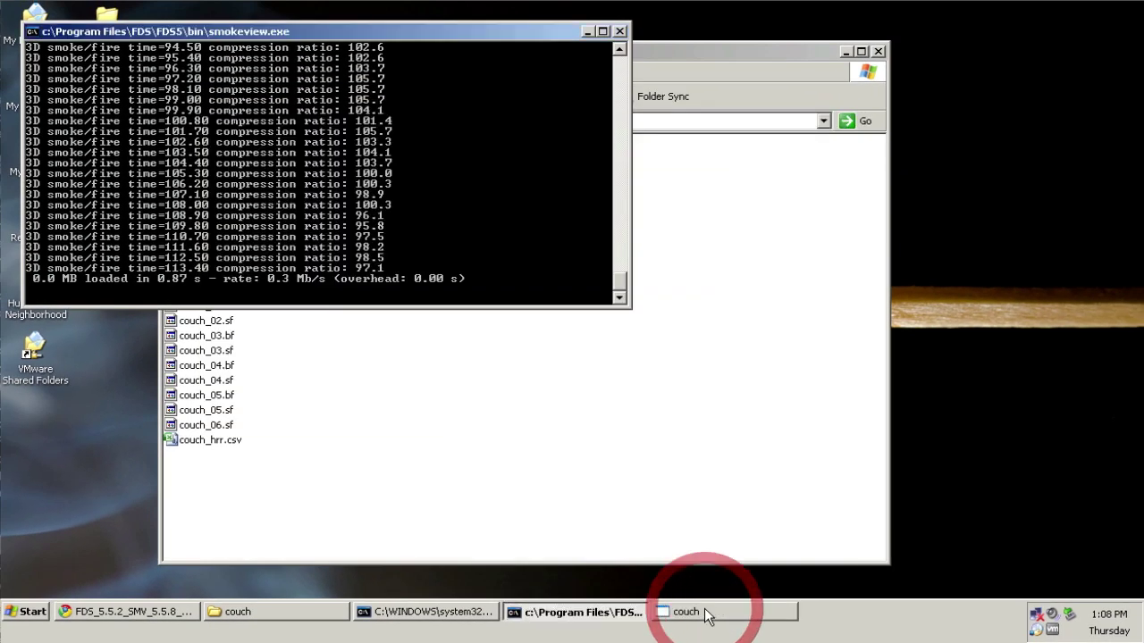
left_click(542, 613)
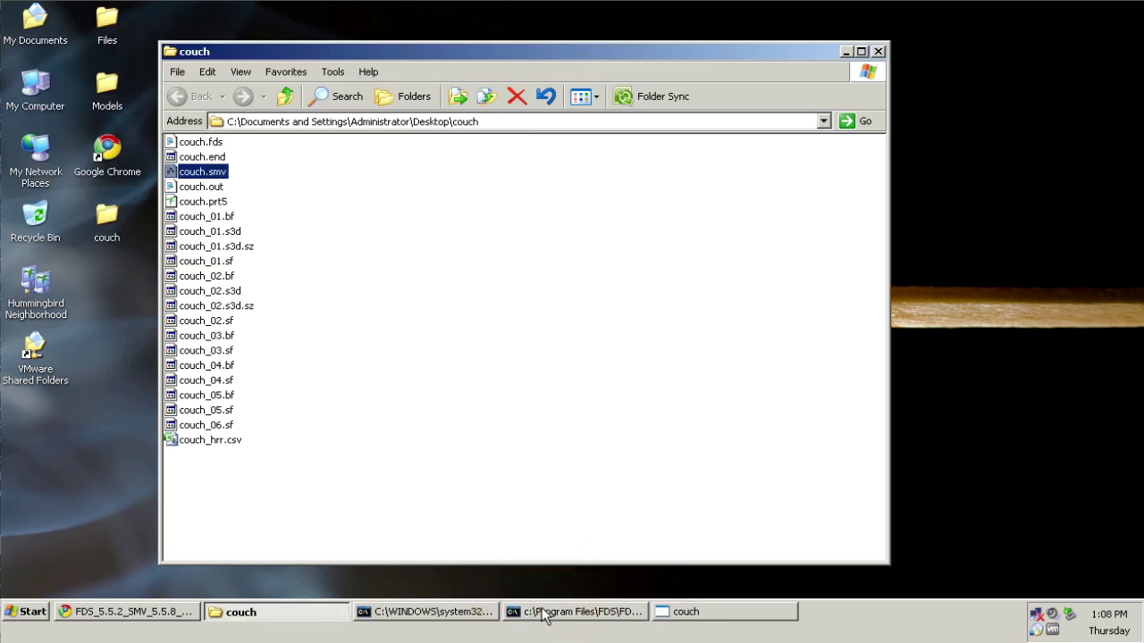
left_click(198, 439)
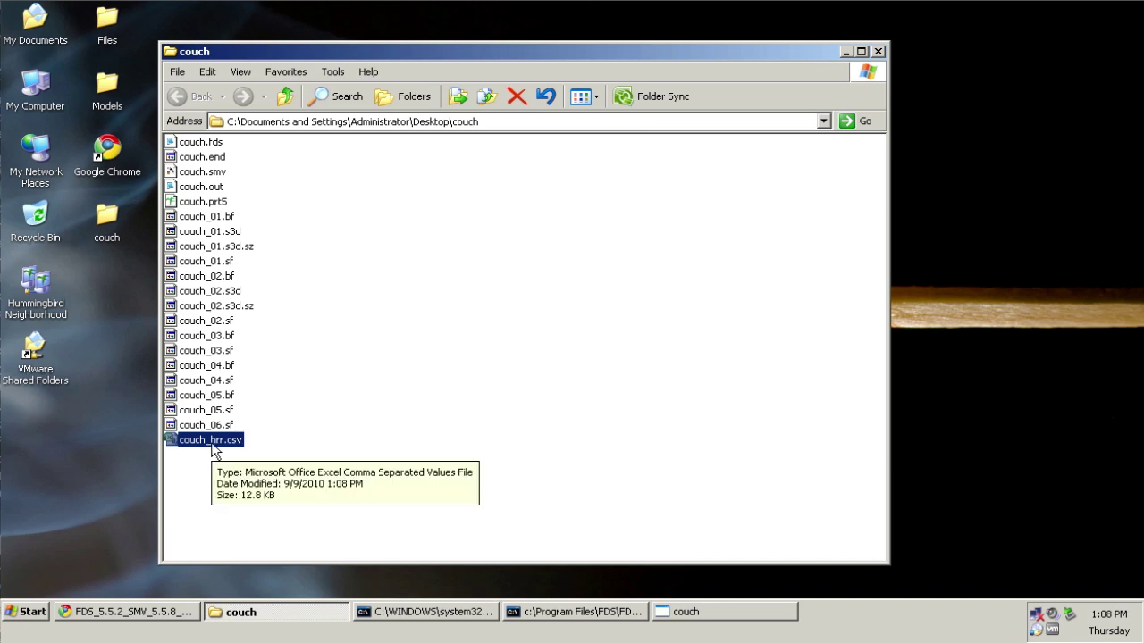
Open couch_hrr.csv read-only in Excel and review the HRR, RAD_LOSS, CONV_LOSS and COND_LOSS columns.
double_click(215, 450)
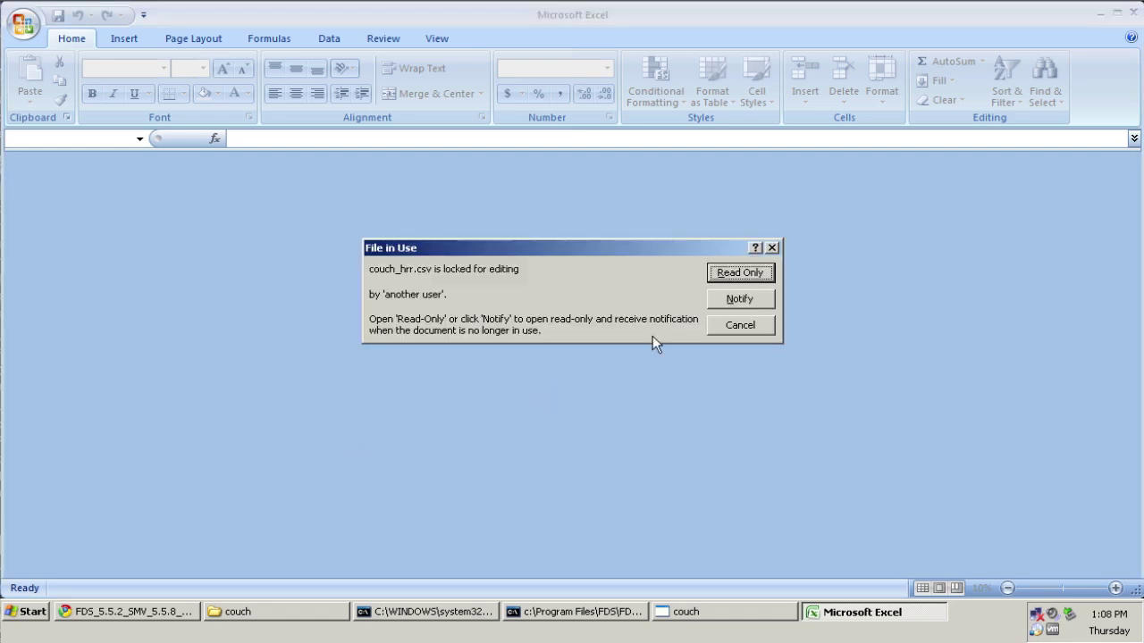
left_click(749, 269)
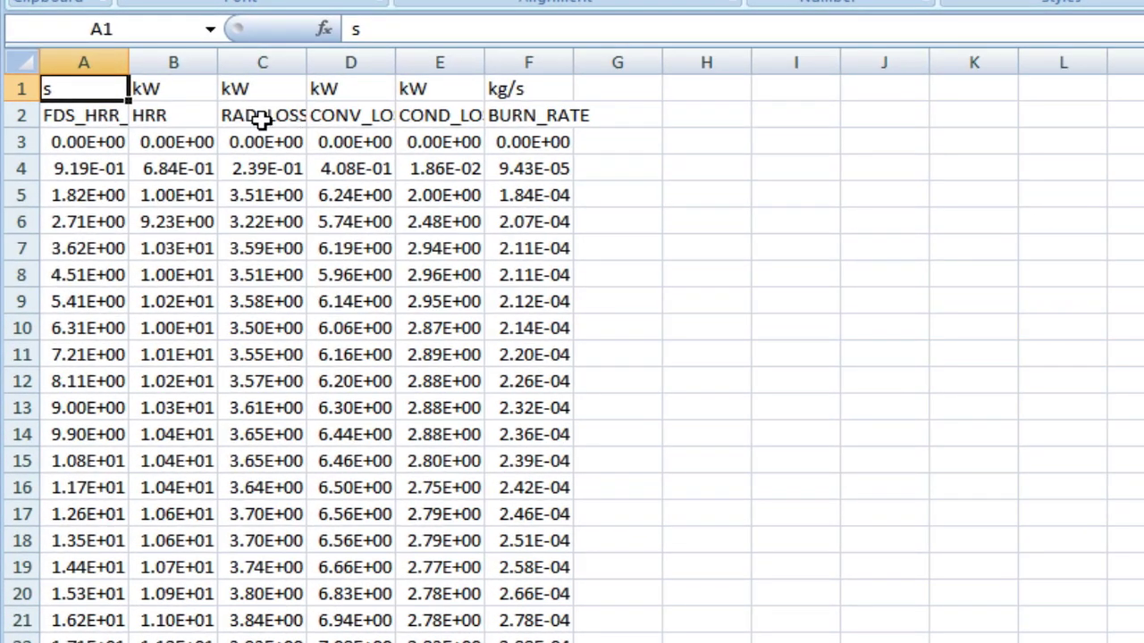
left_click(145, 118)
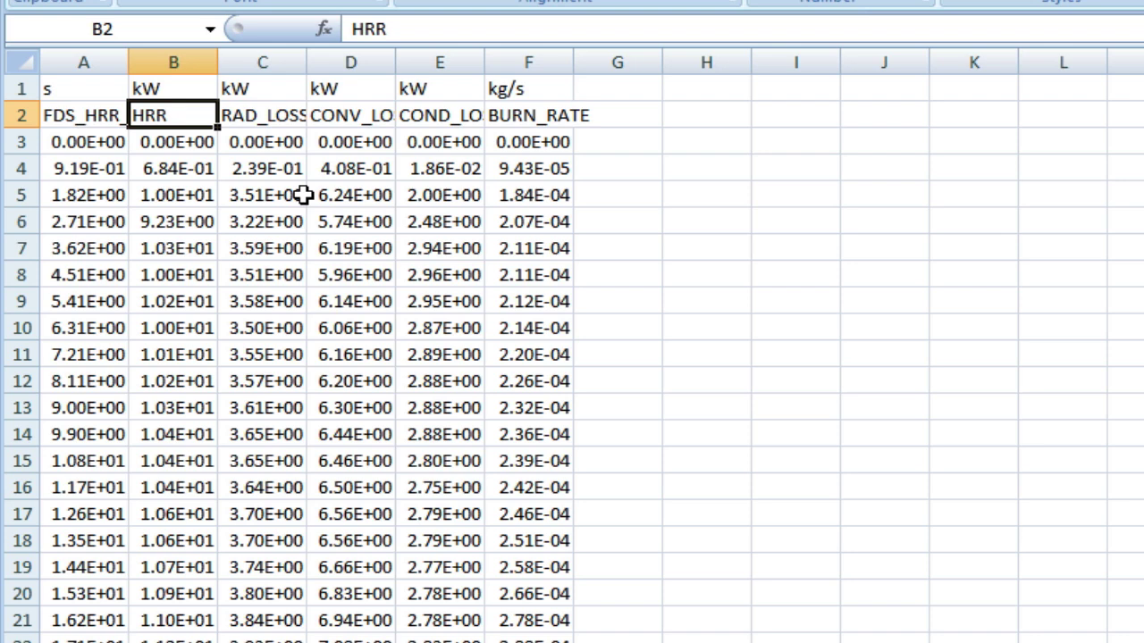
key("Right")
key("Right")
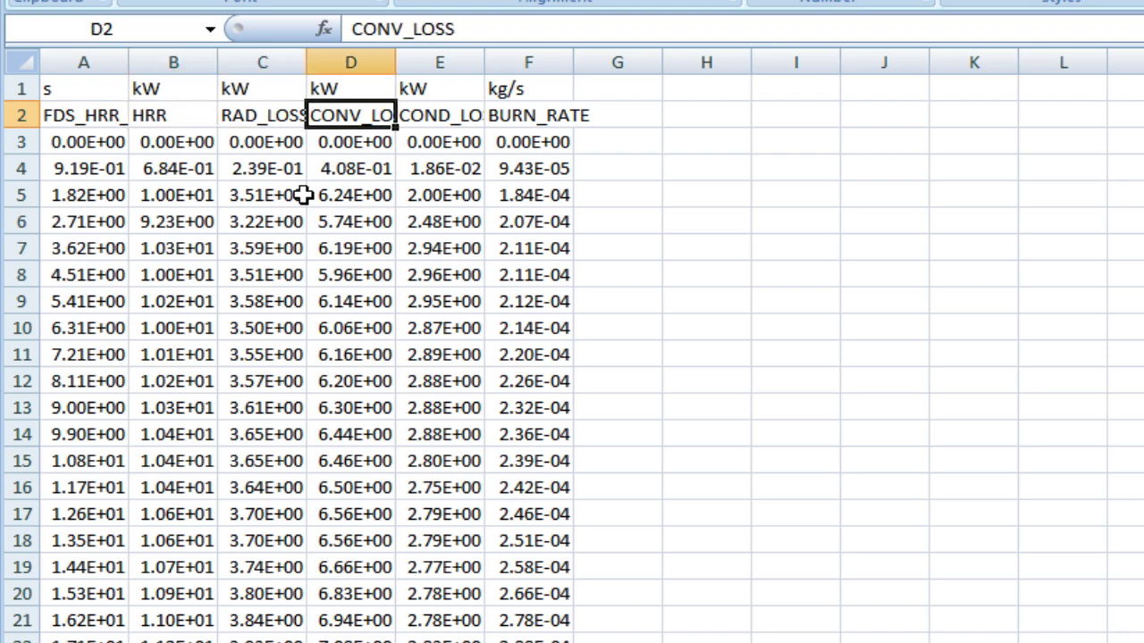
key("Right")
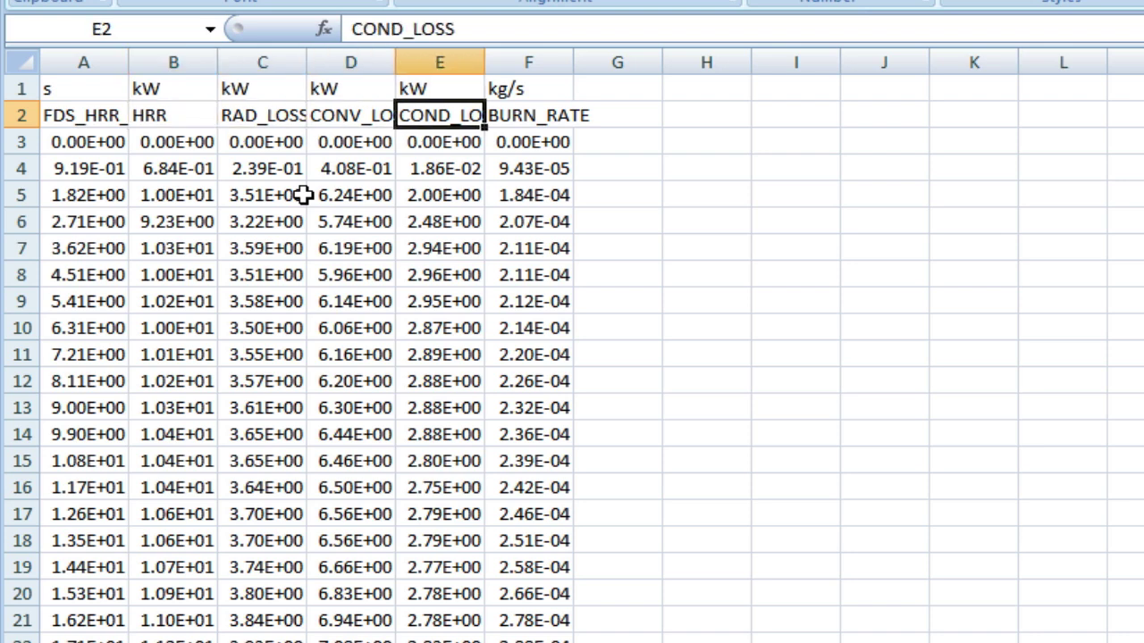
key("Right")
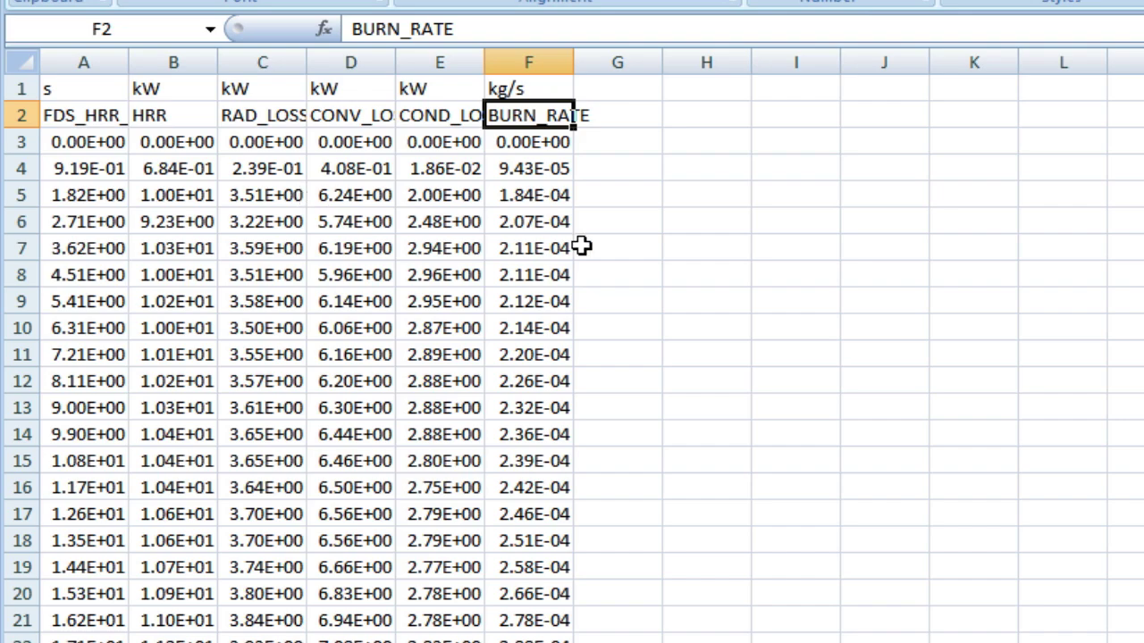
scroll(582, 247, "down", 6)
scroll(582, 247, "down", 5)
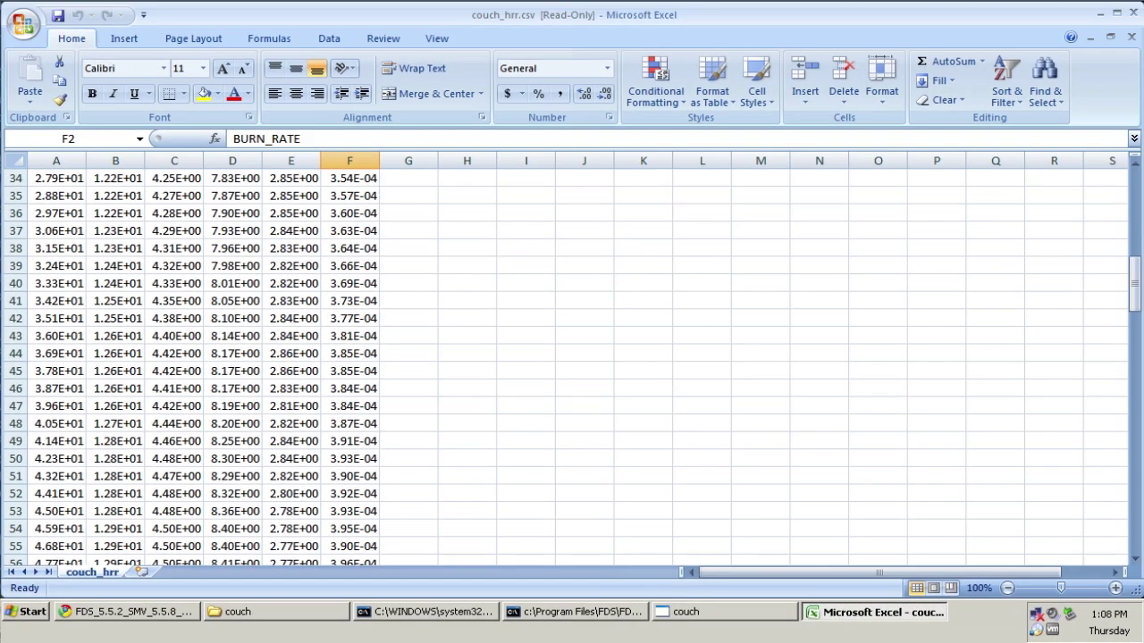
Close Excel, scroll back through the fds5 couch.fds console output, then minimize the console.
left_click(1131, 13)
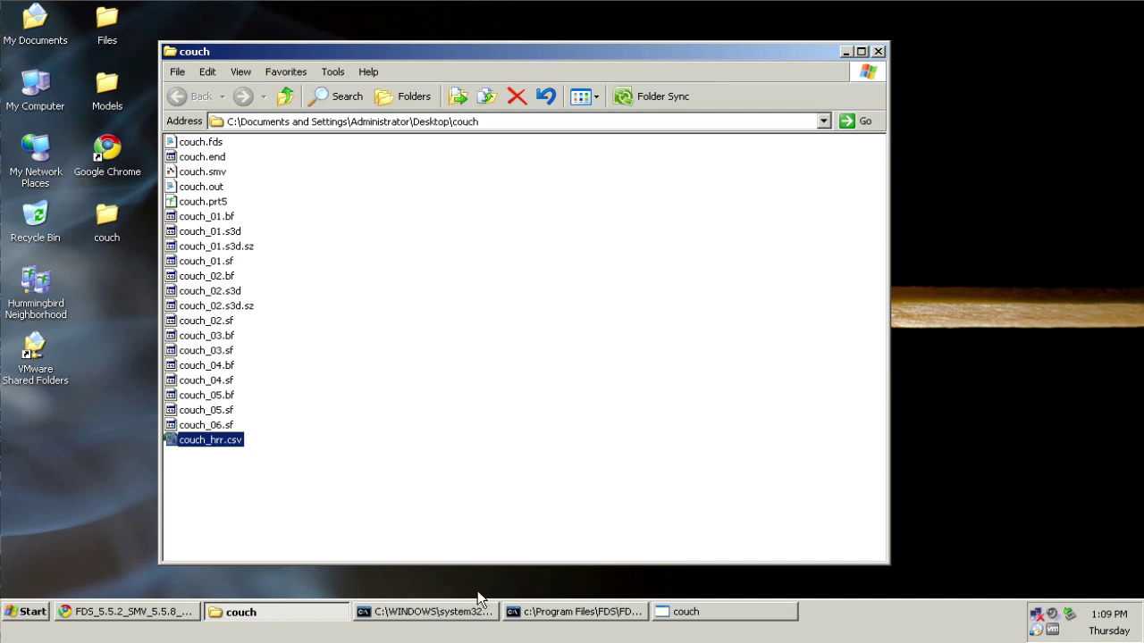
left_click(456, 611)
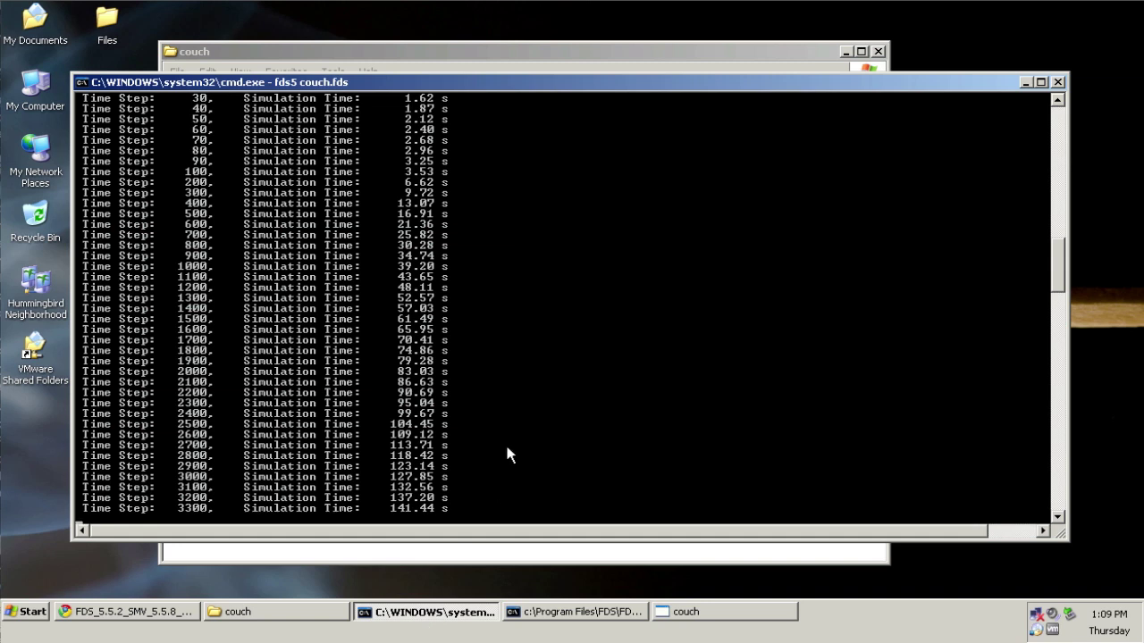
scroll(526, 416, "up", 8)
scroll(526, 416, "up", 3)
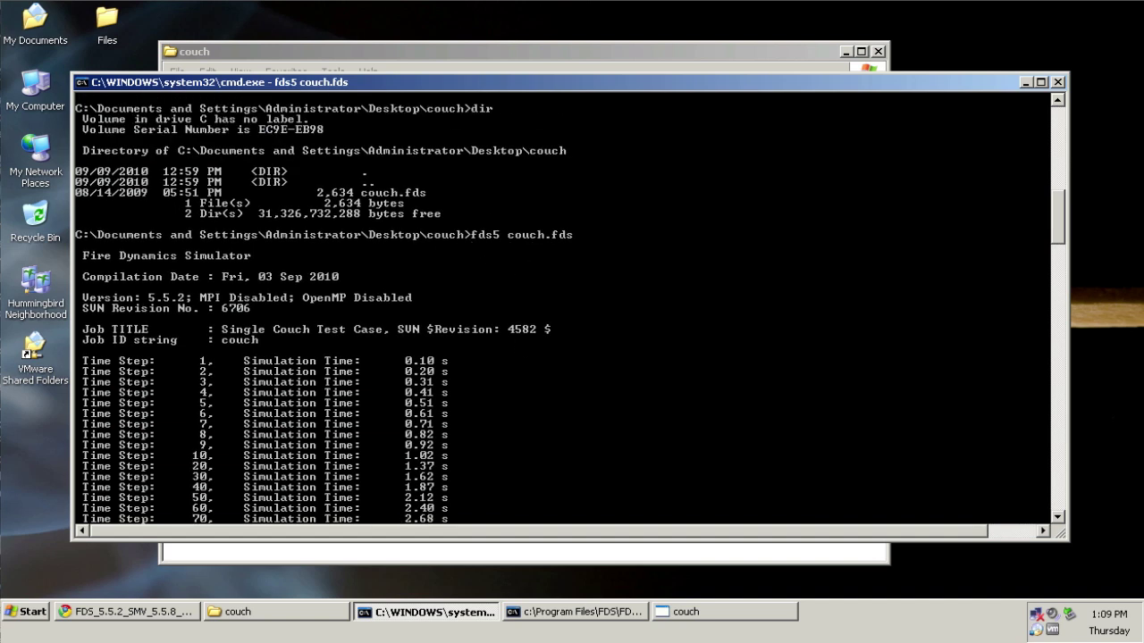
left_click(432, 618)
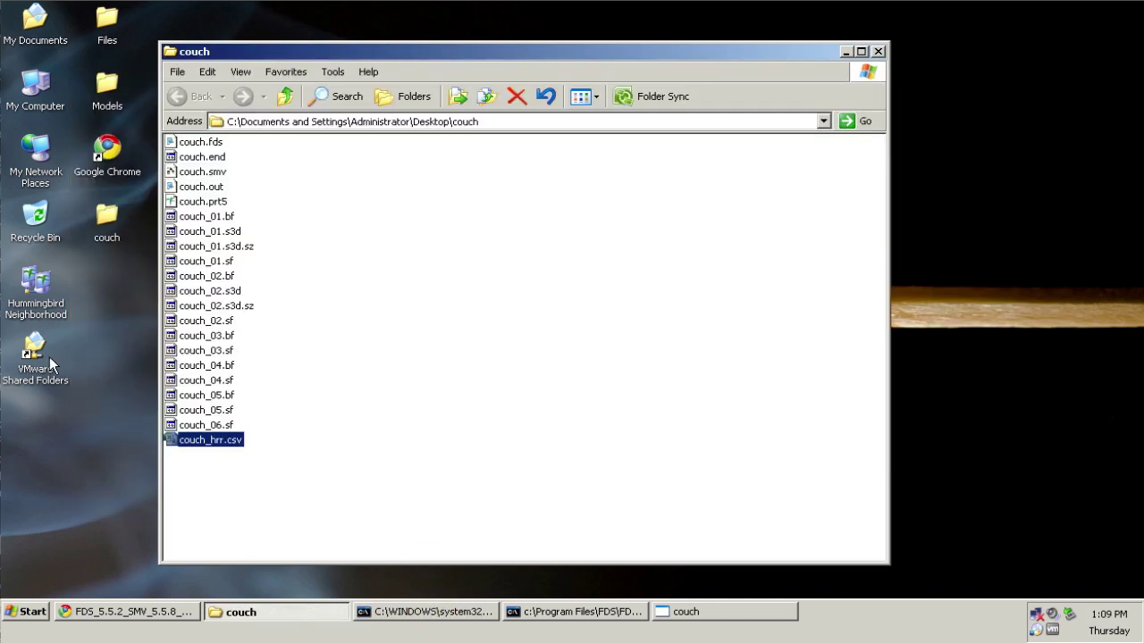